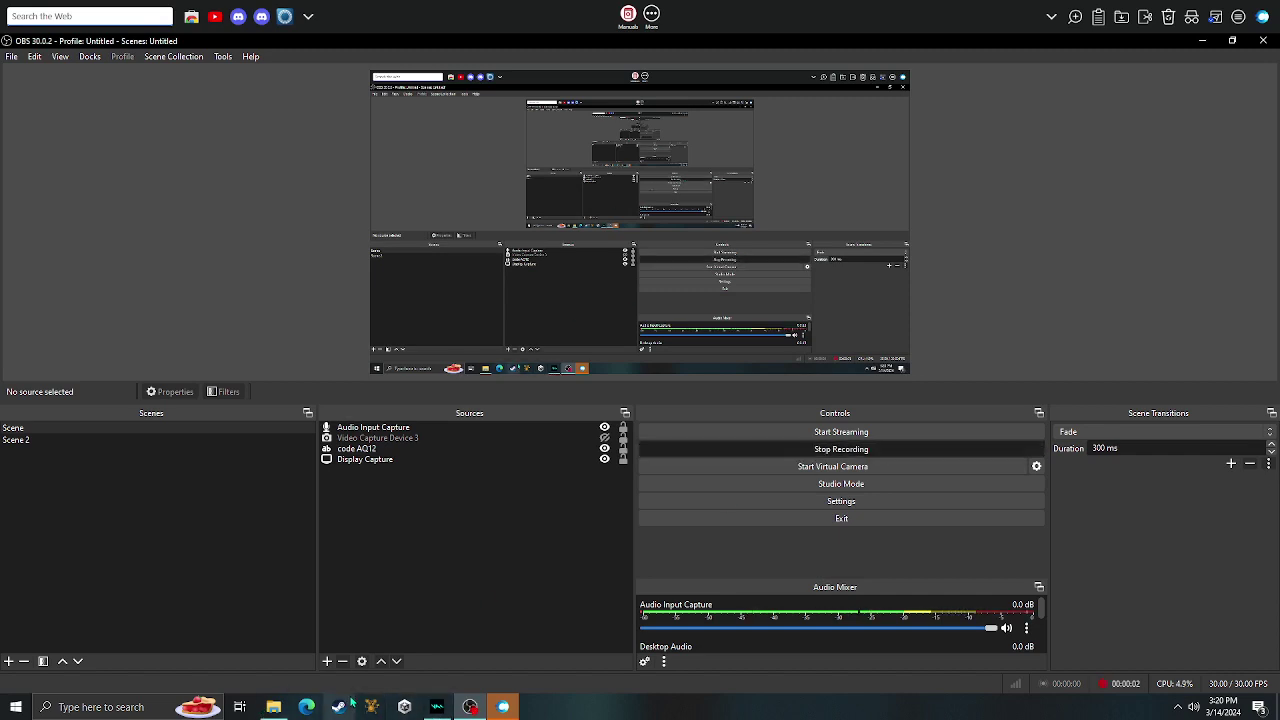
Switch to Unity Hub, open the "tut game" project and bring up the Inspector
left_click(405, 707)
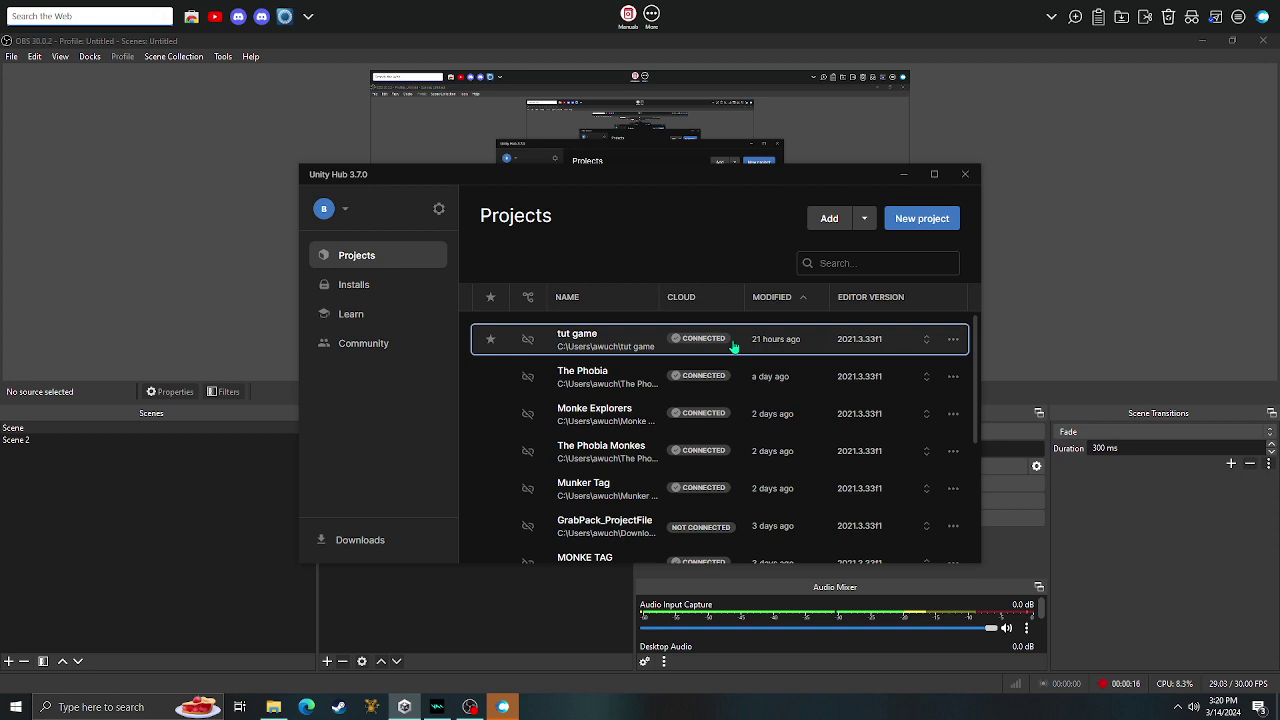
left_click(778, 340)
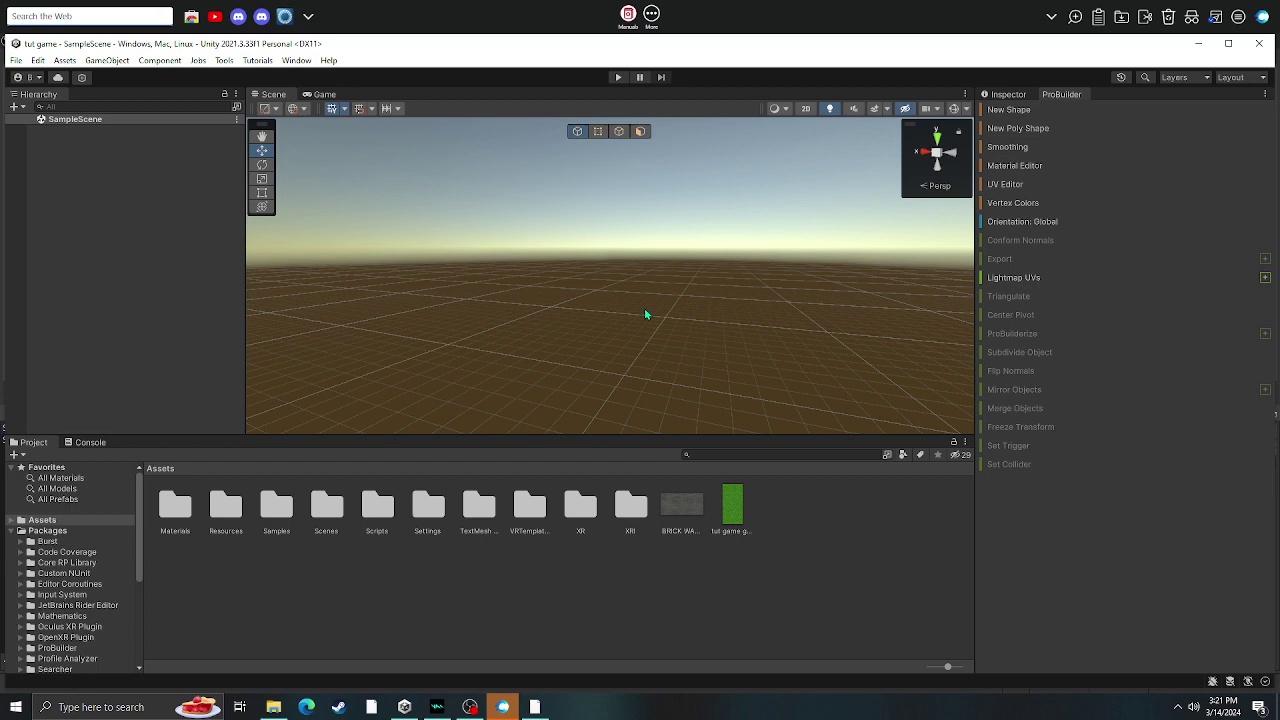
left_click(1012, 96)
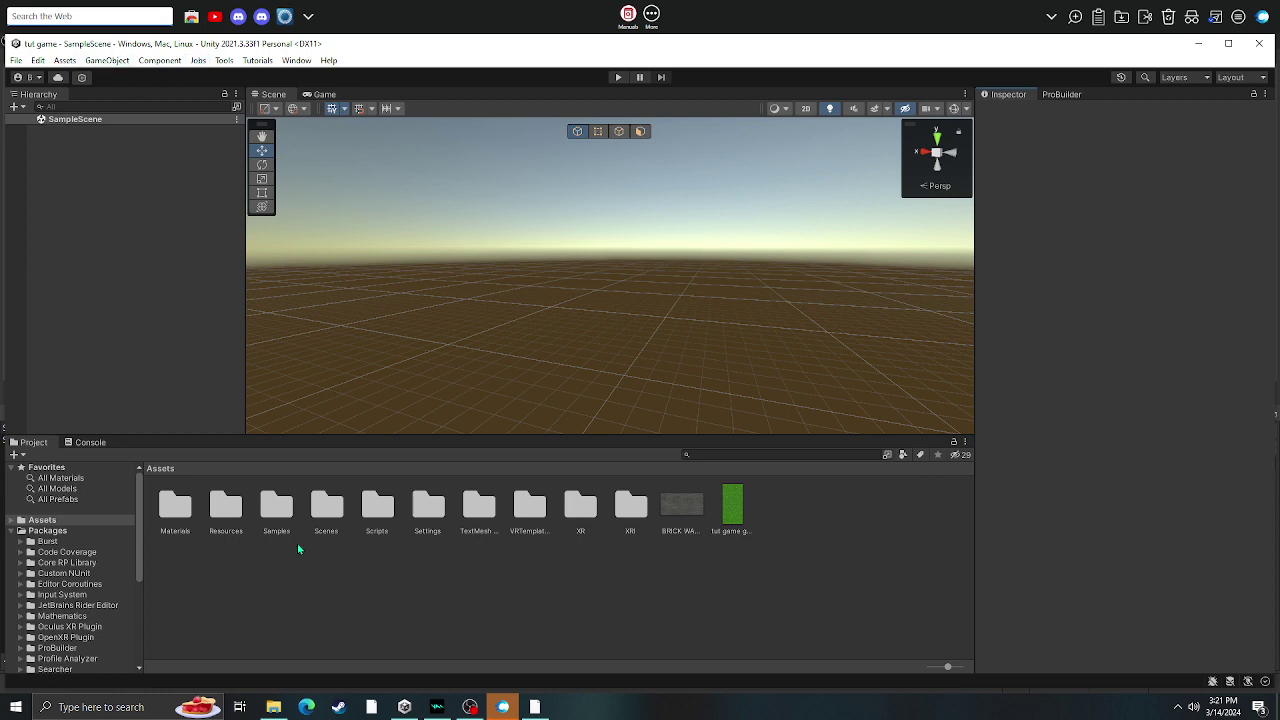
Add a ProBuilder Plane to the empty SampleScene
left_click(107, 60)
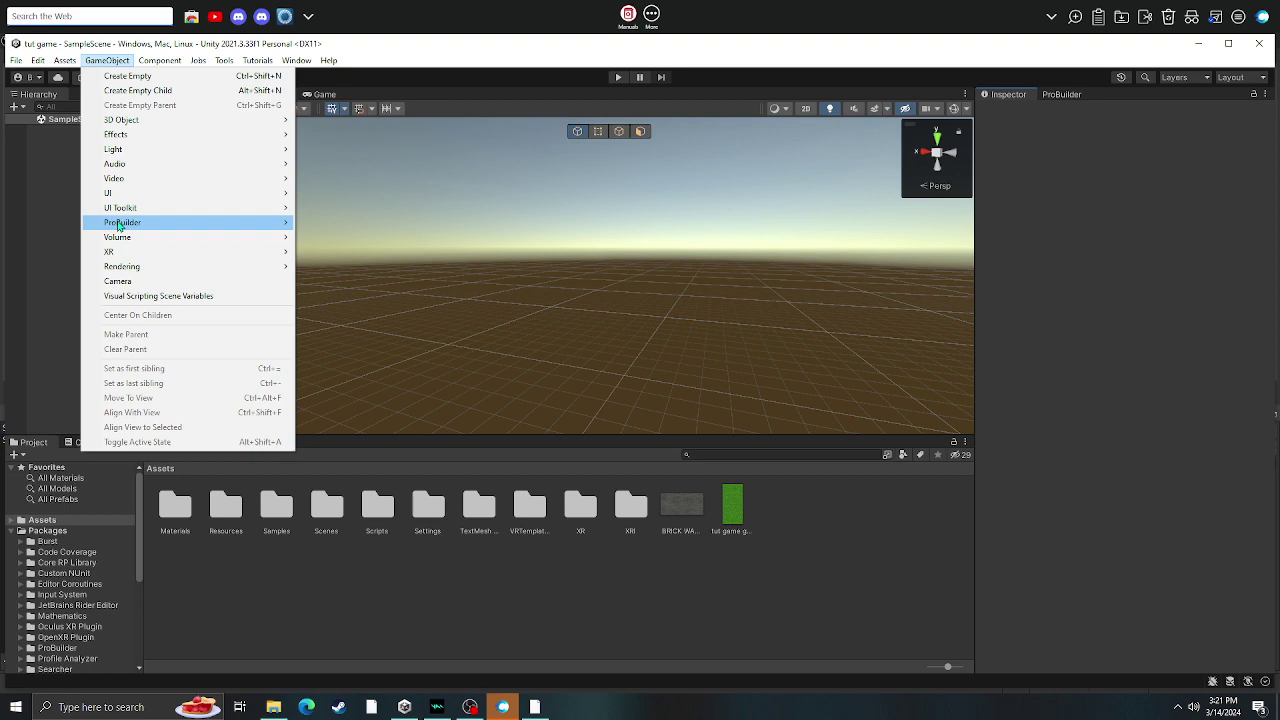
mouse_move(266, 223)
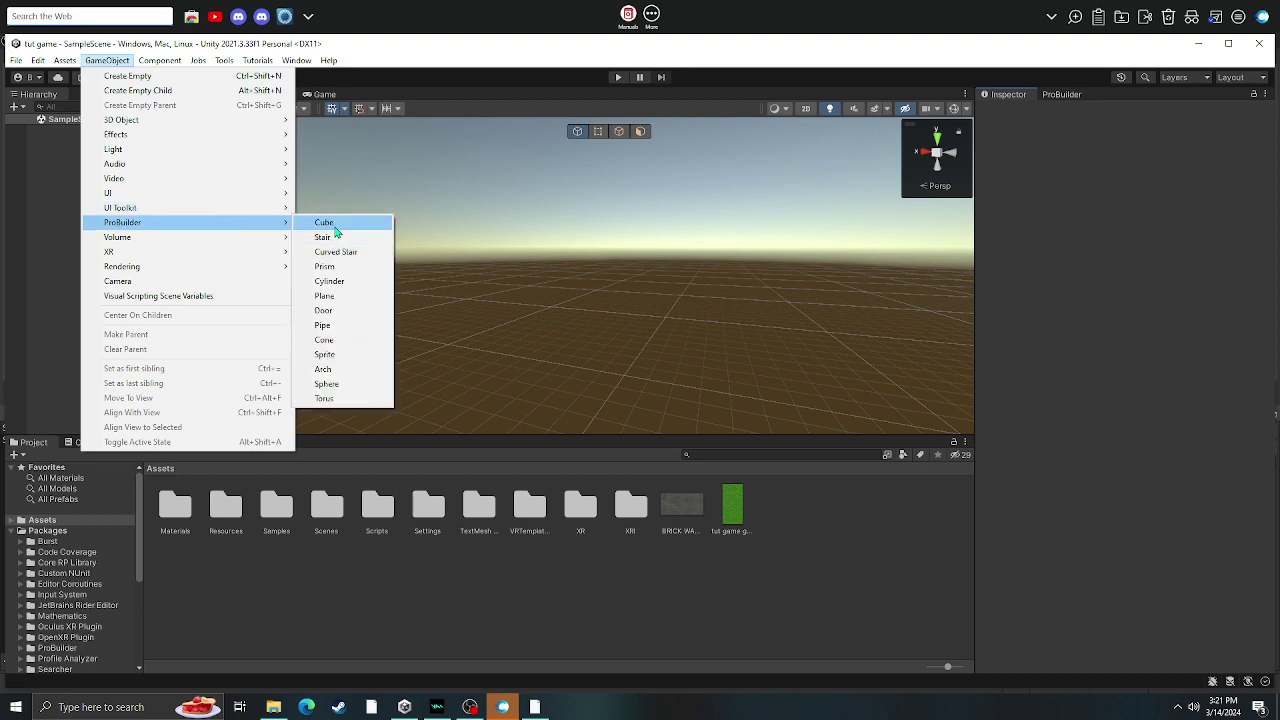
left_click(334, 302)
right_click_drag(861, 299, 568, 424)
key("w")
key("s")
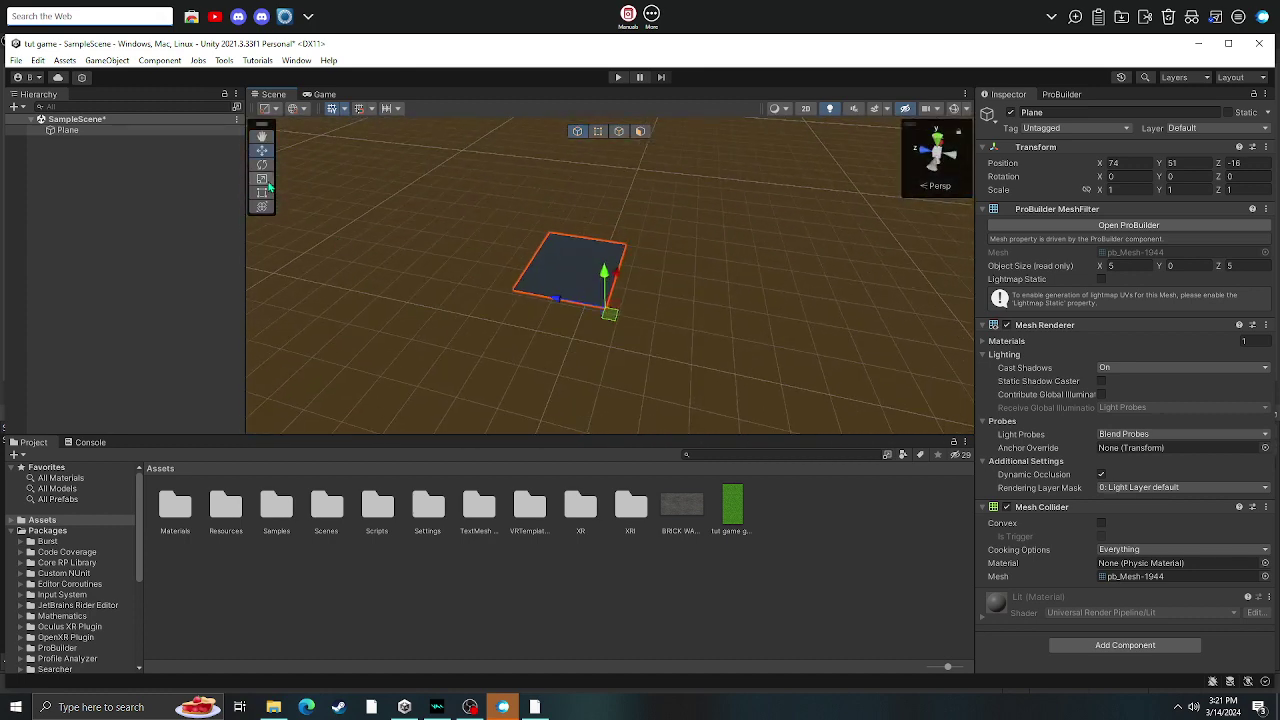
Scale the plane up uniformly to about 2.27 on all axes
left_click(263, 182)
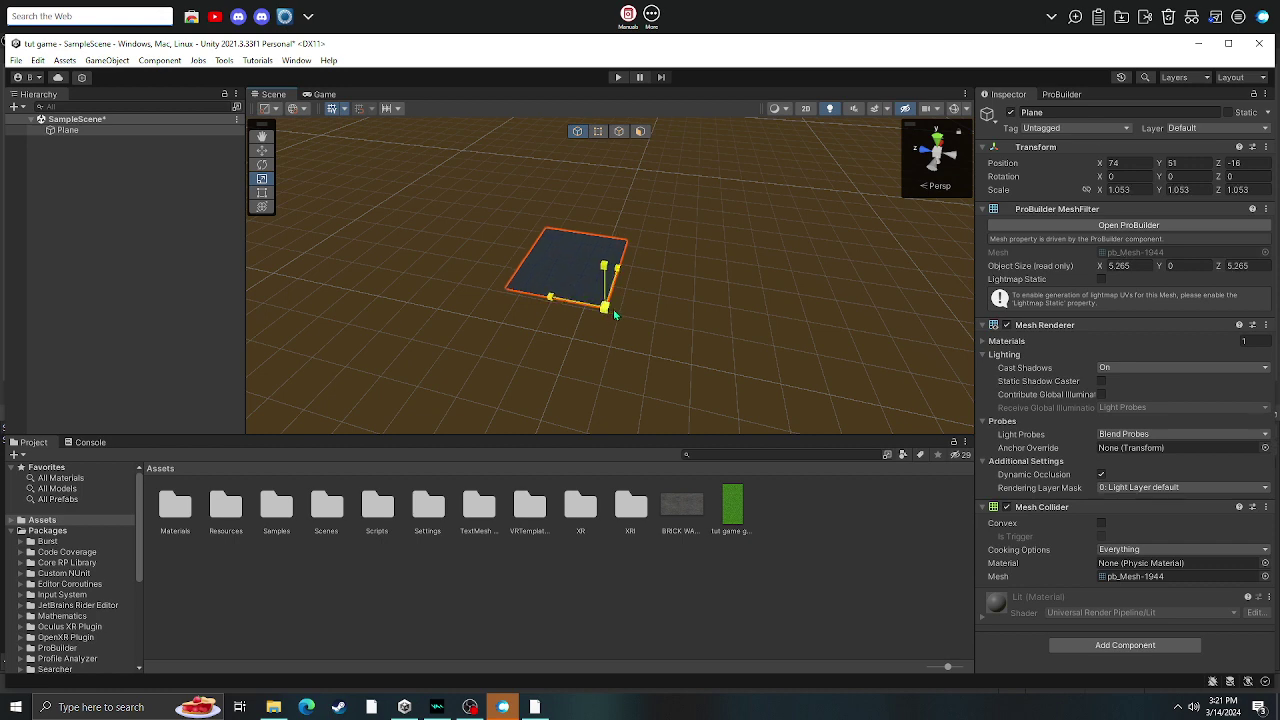
mouse_move(608, 312)
left_mouse_down()
mouse_move(632, 316)
mouse_move(586, 321)
mouse_move(625, 314)
mouse_move(612, 305)
mouse_move(641, 257)
mouse_move(617, 293)
left_mouse_up()
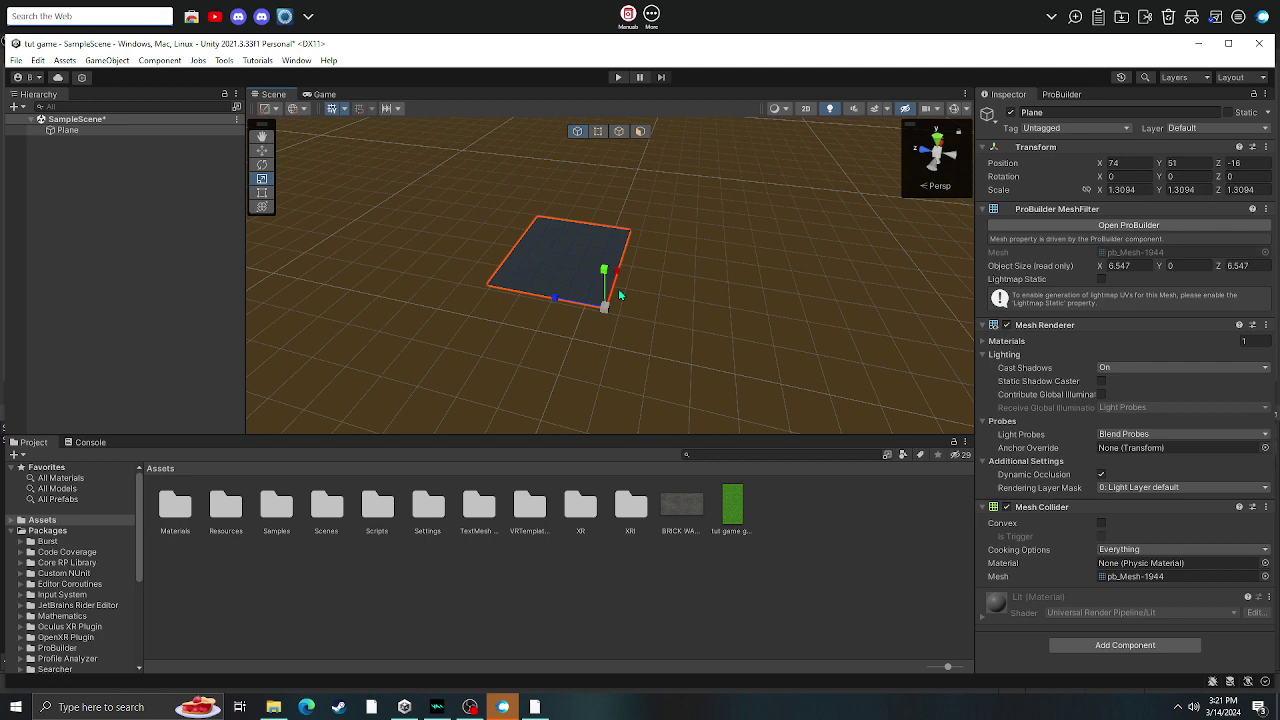
left_click(607, 311)
left_click(601, 304)
scroll(603, 298, "up", 8)
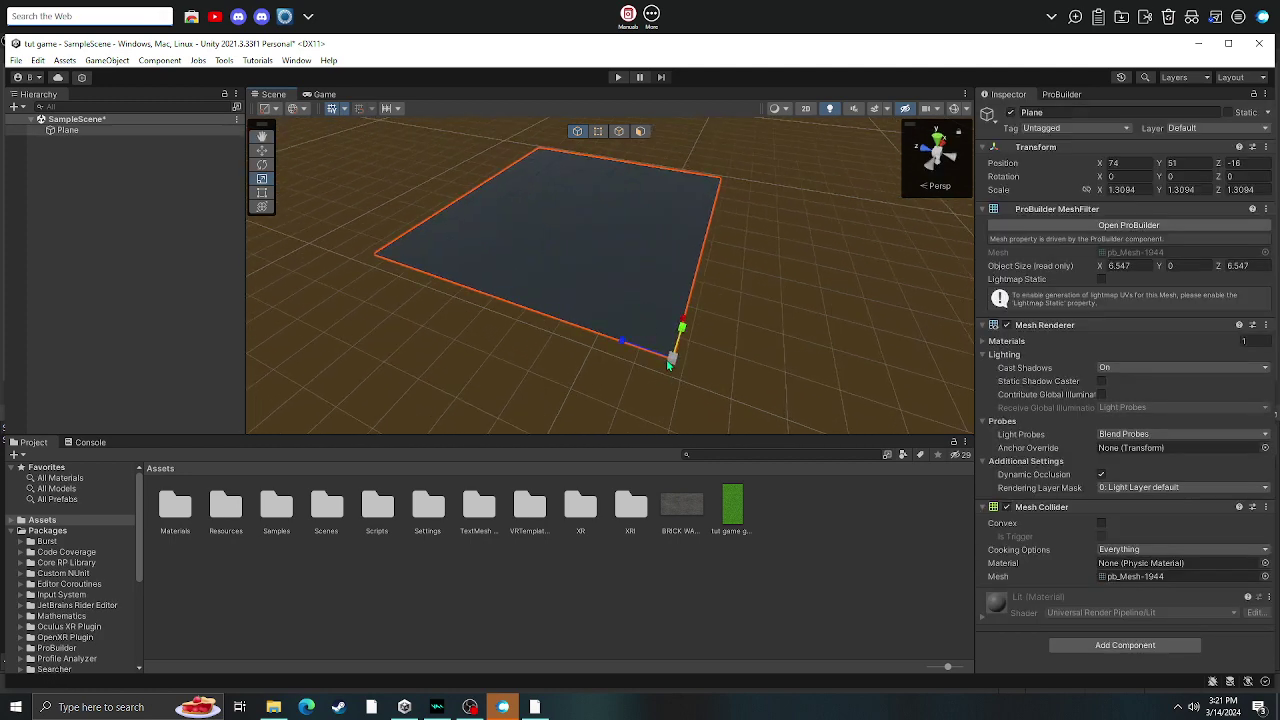
left_click_drag(670, 361, 689, 331)
right_click_drag(689, 331, 700, 297)
left_click(738, 258)
key("s")
left_click(600, 341)
key("w")
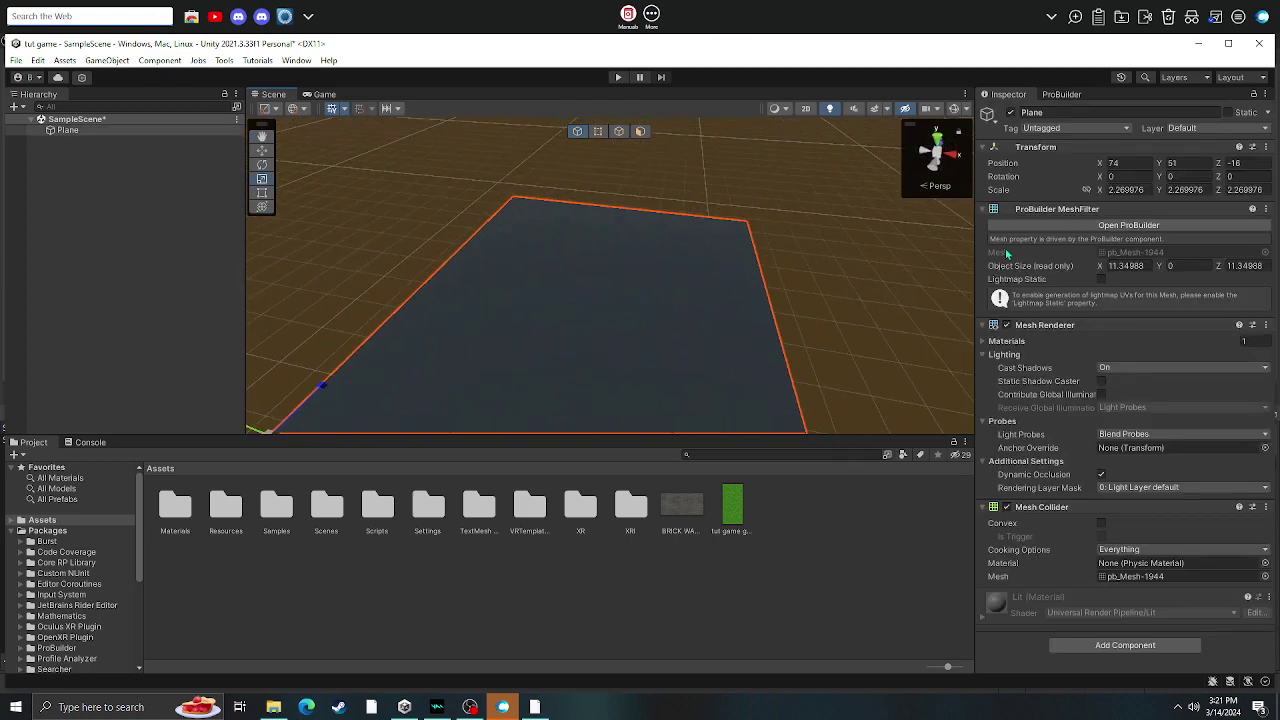
Open the ProBuilder tool window, detach it and dock it again beside the Inspector
left_click(1020, 225)
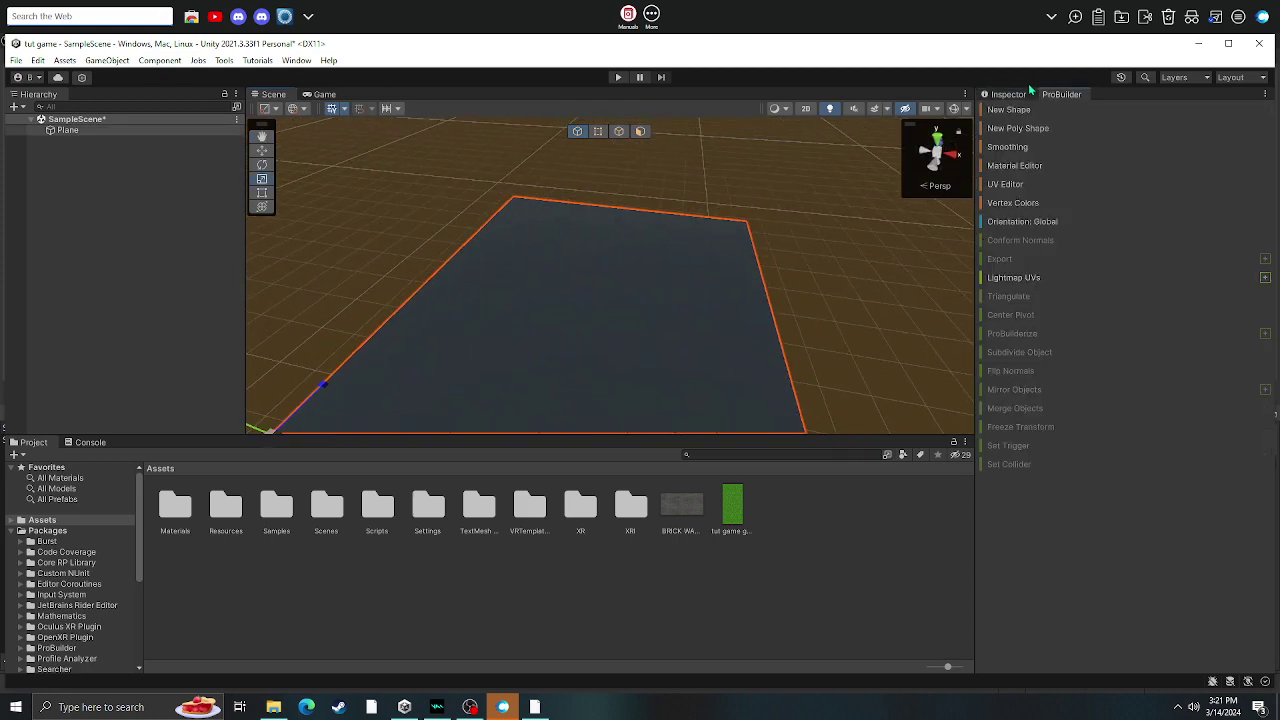
left_click_drag(1058, 95, 576, 38)
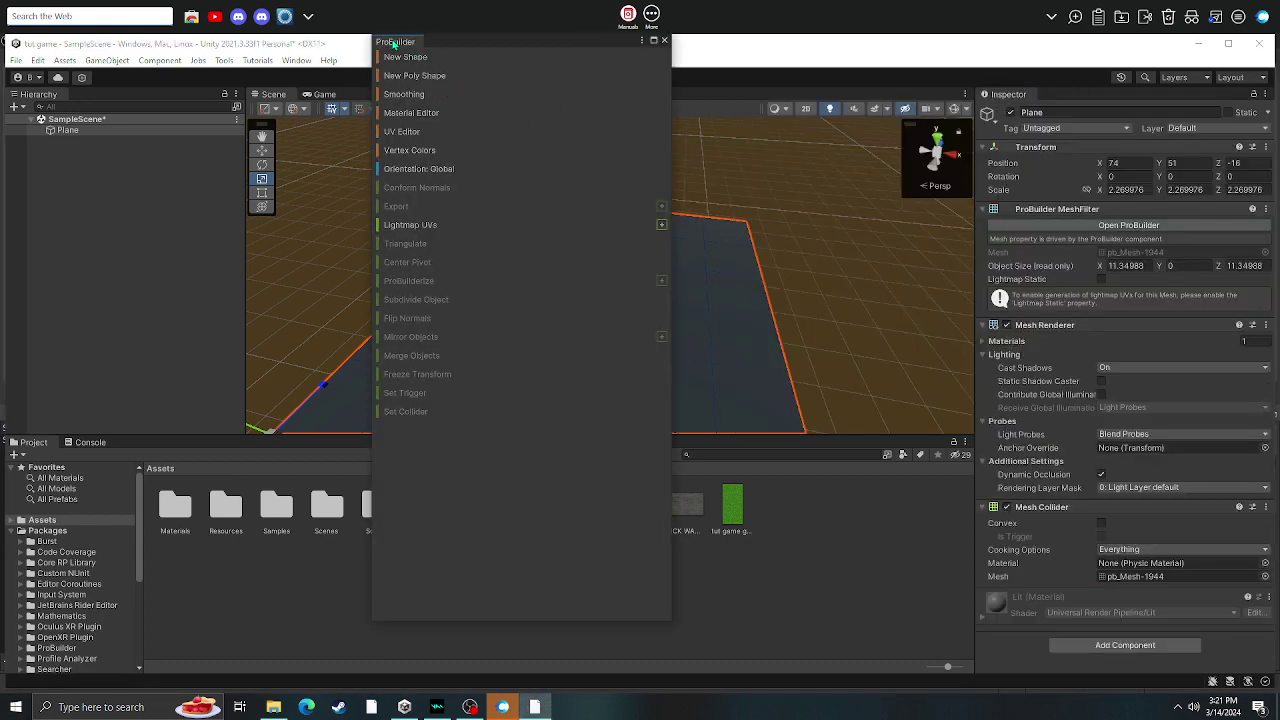
left_click_drag(390, 45, 1062, 100)
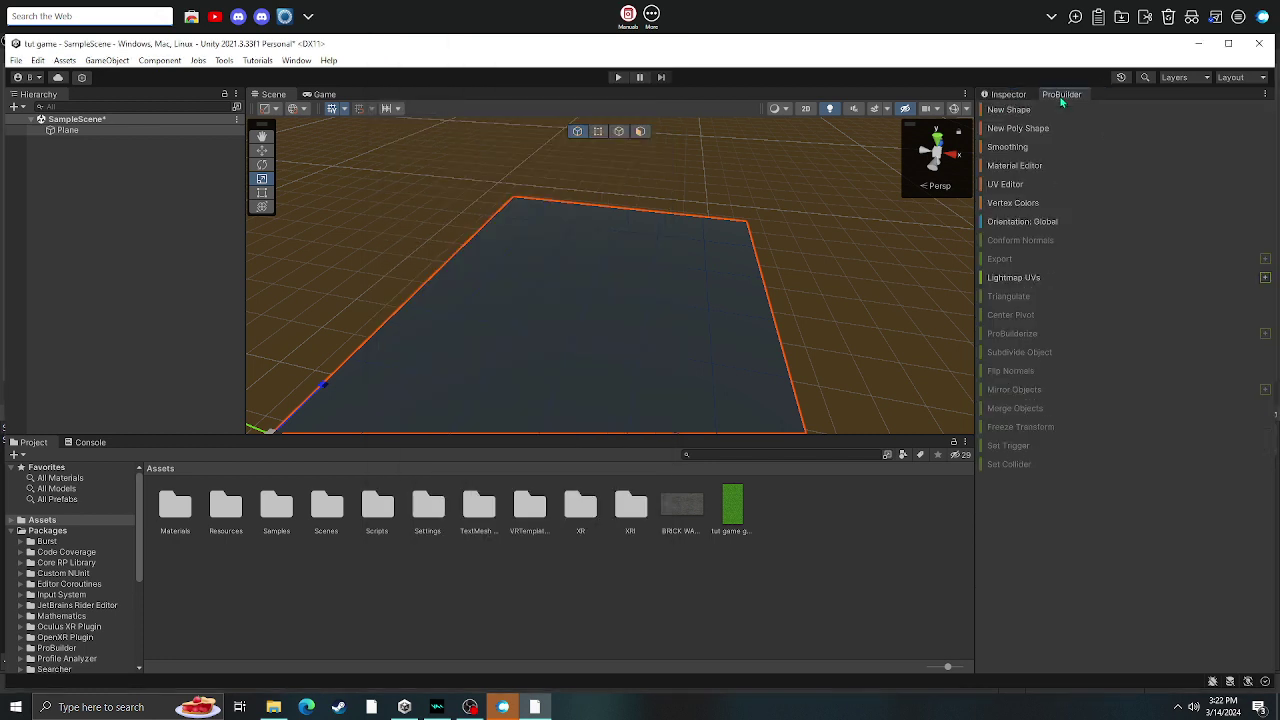
Switch to edge selection and select the outer edges along the plane's far side, plus the adjoining corner edge
left_click(619, 132)
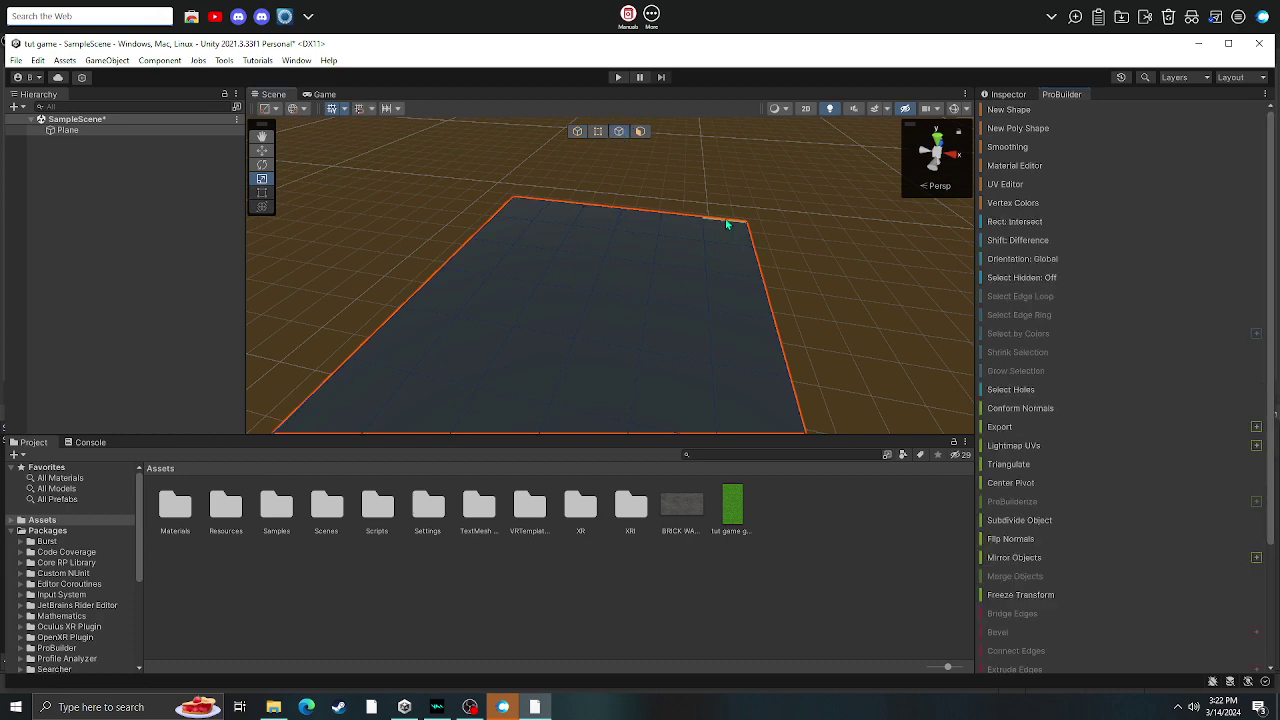
right_click_drag(645, 218, 678, 160)
key("w")
key("w")
right_click_drag(686, 257, 749, 297)
left_click(631, 270)
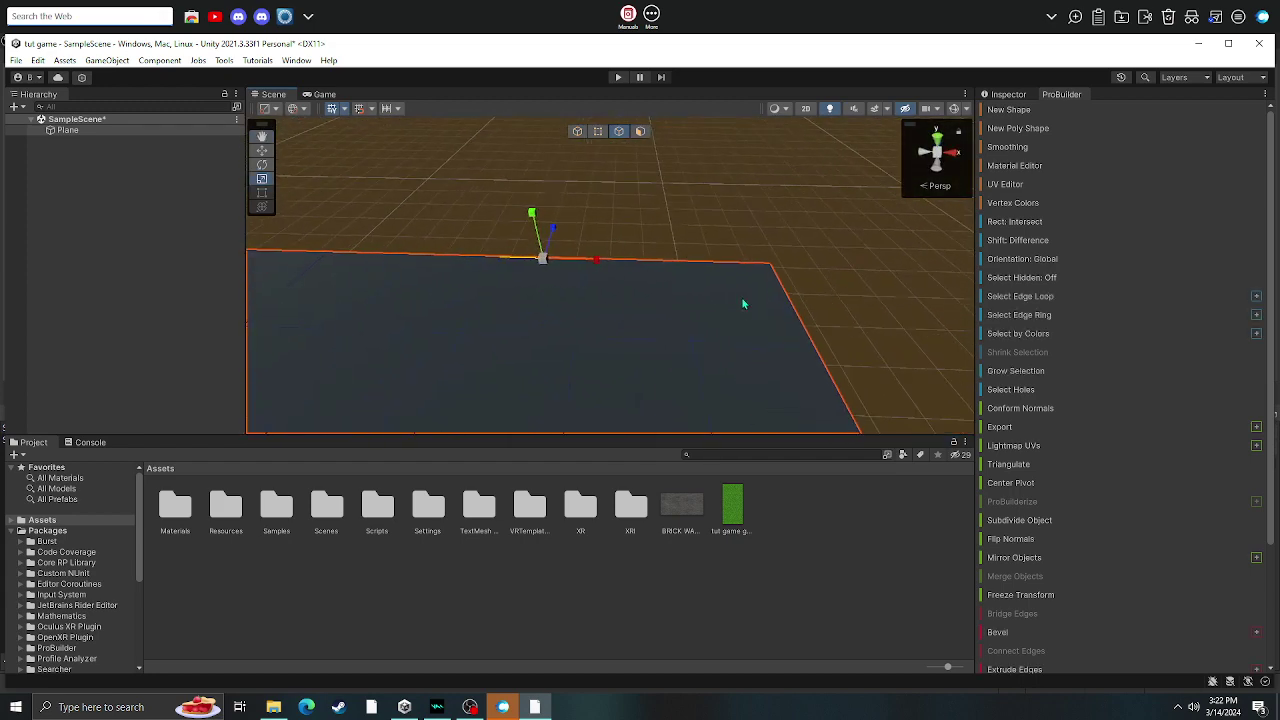
left_click(262, 151)
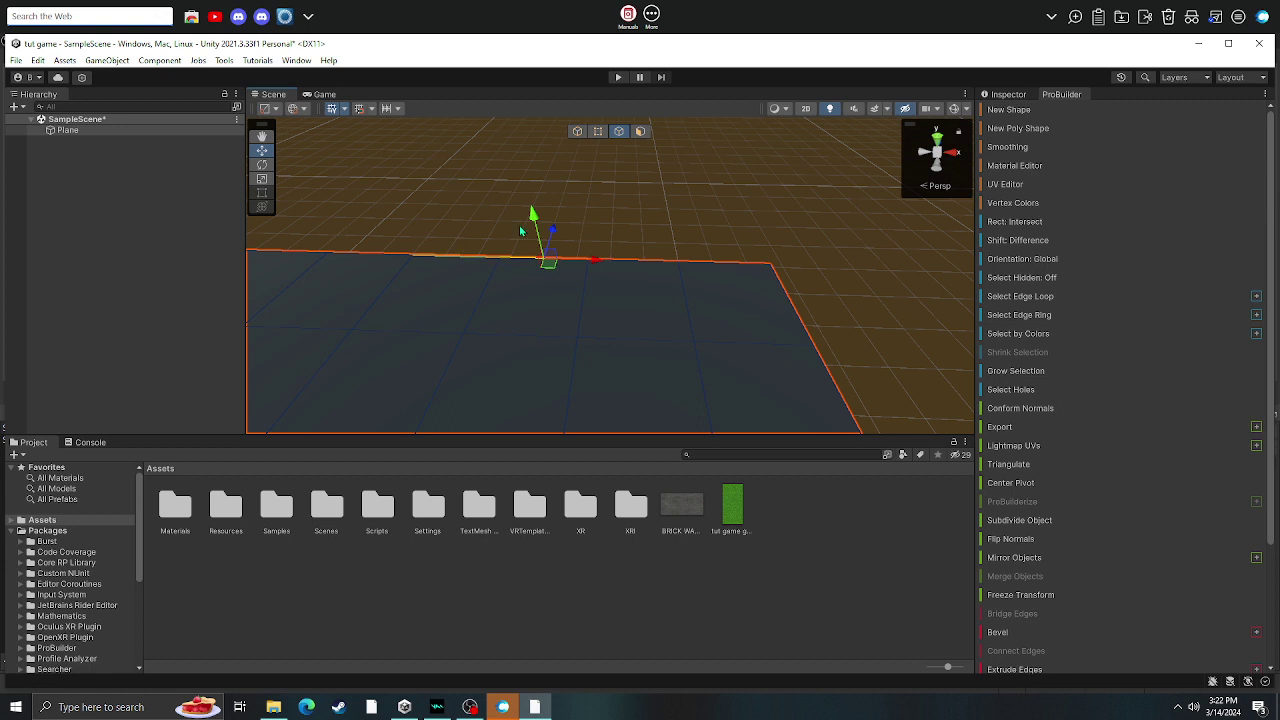
left_click(647, 270, "shift")
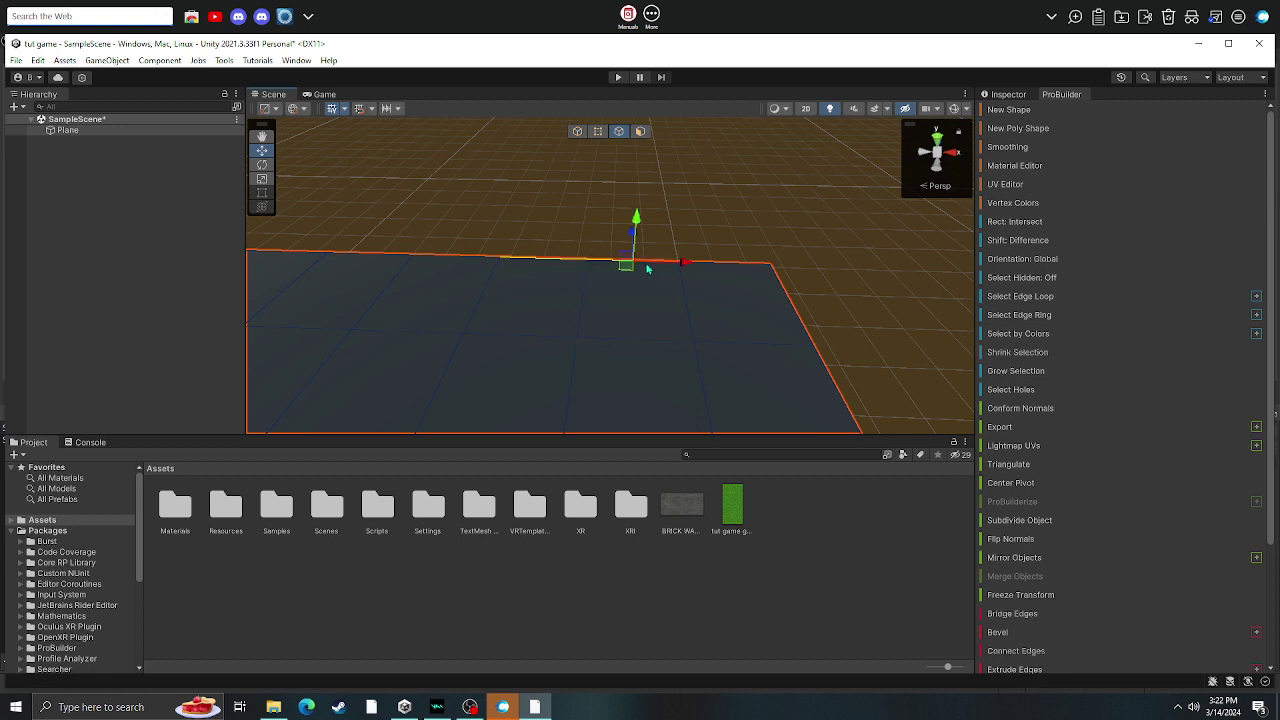
left_click(775, 278)
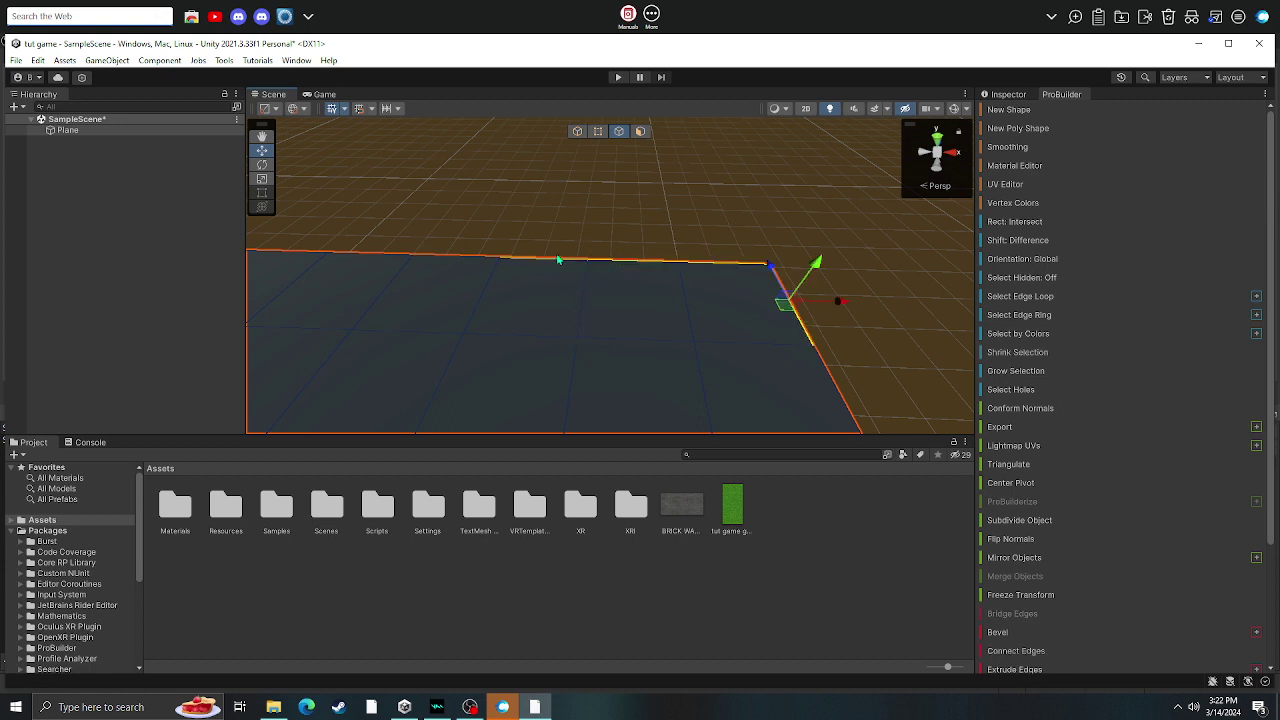
left_click(451, 257, "shift")
left_click(377, 262, "shift")
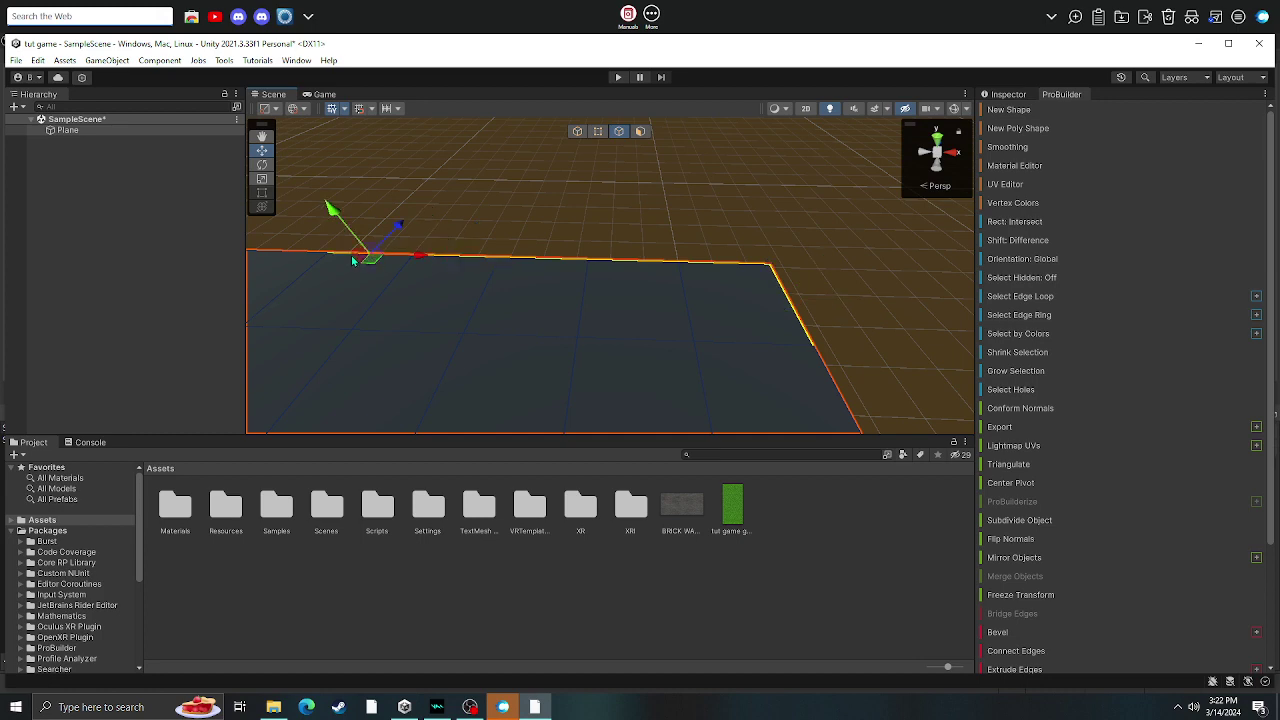
left_click(295, 257, "shift")
Add all outer edge segments along the plane's second side to the selection
right_click_drag(610, 256, 412, 231)
left_click(577, 229, "shift")
left_click(534, 241, "shift")
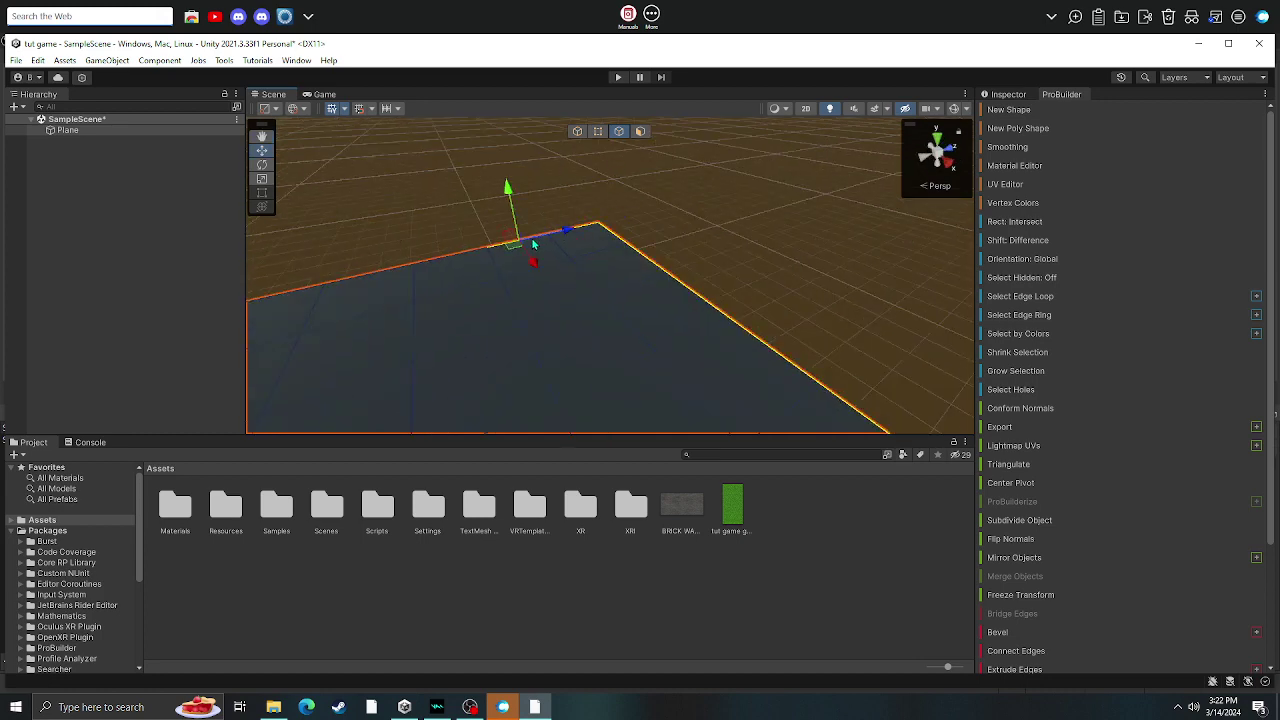
left_click(460, 258, "shift")
left_click(388, 269, "shift")
right_click_drag(545, 262, 423, 257)
left_click(445, 237, "shift")
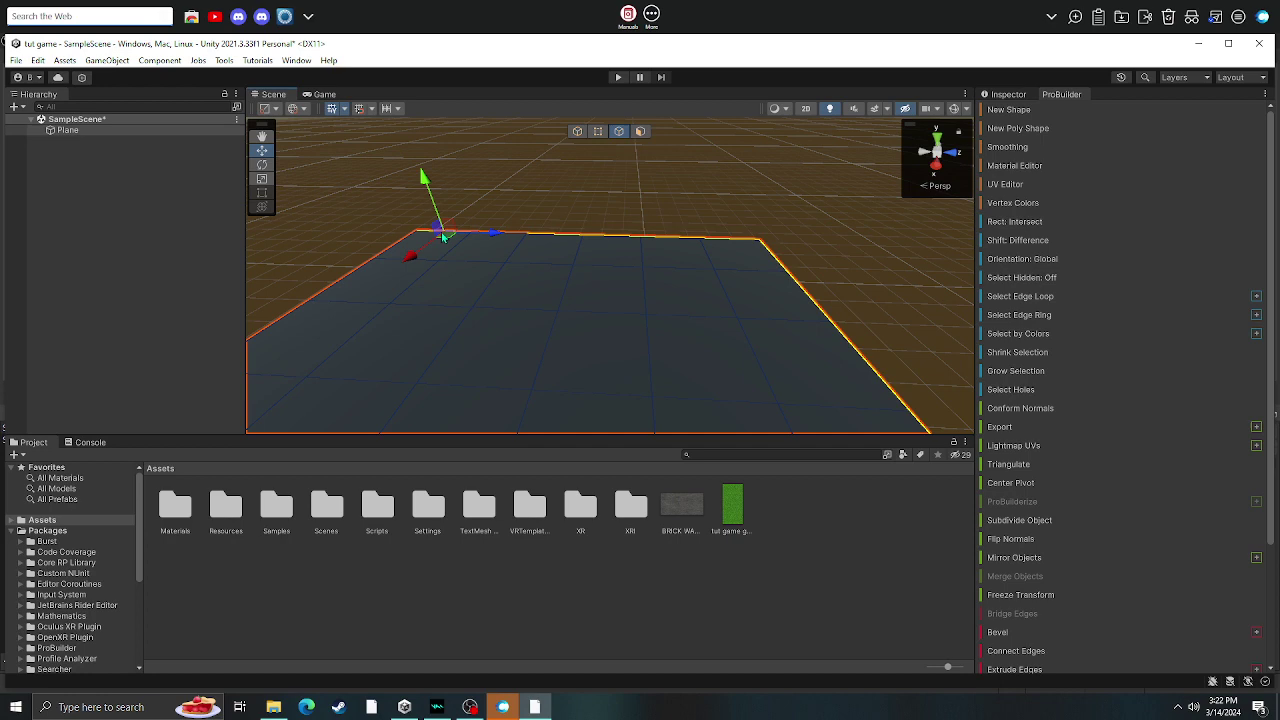
left_click(507, 241, "shift")
Add the outer edge segments along the plane's third side to the selection
left_click(381, 260)
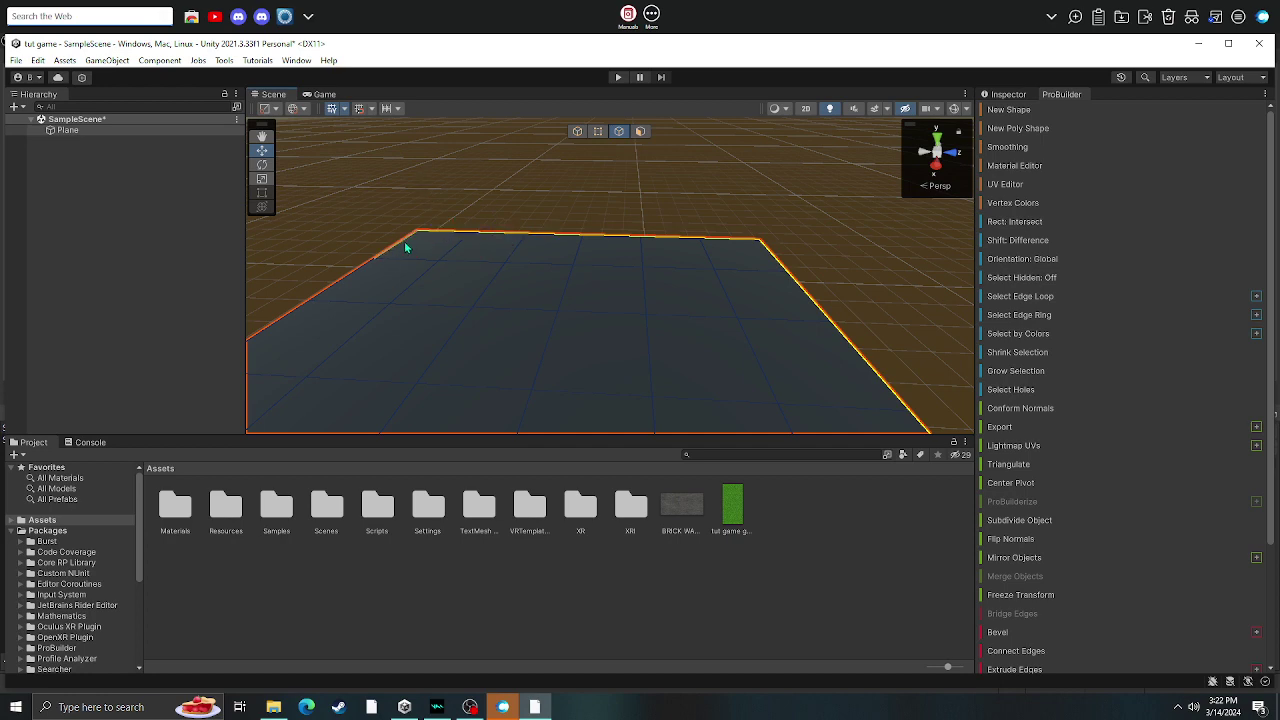
left_click(404, 249, "shift")
left_click(348, 286, "shift")
right_click_drag(535, 270, 414, 266)
left_click(432, 279, "shift")
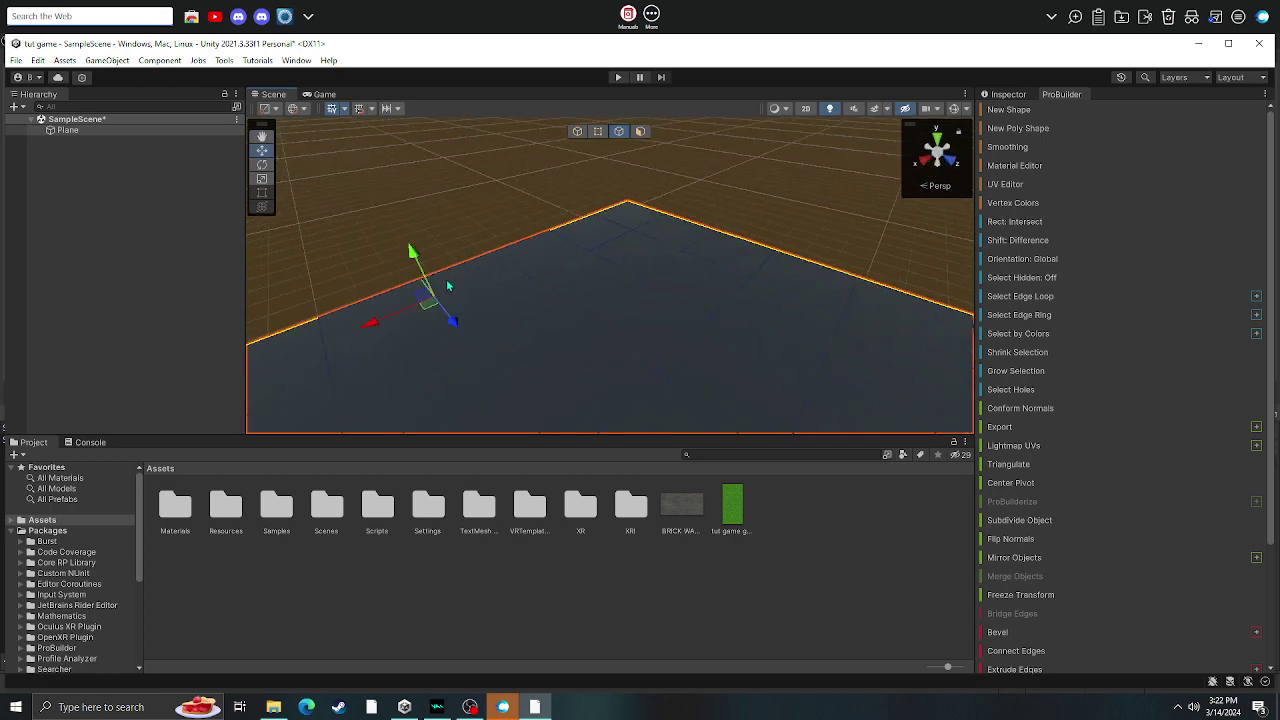
left_click(530, 252)
left_click(381, 309, "shift")
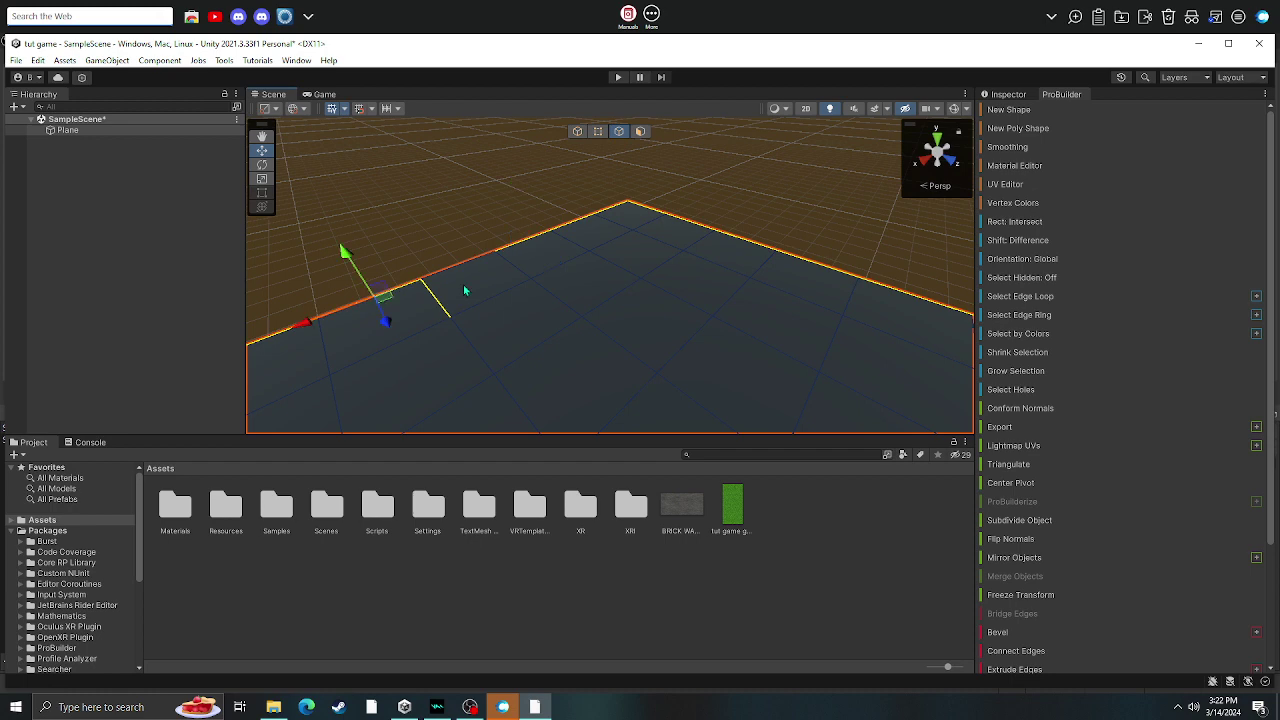
left_click(470, 277, "shift")
left_click(472, 279, "shift")
key("ctrl+z")
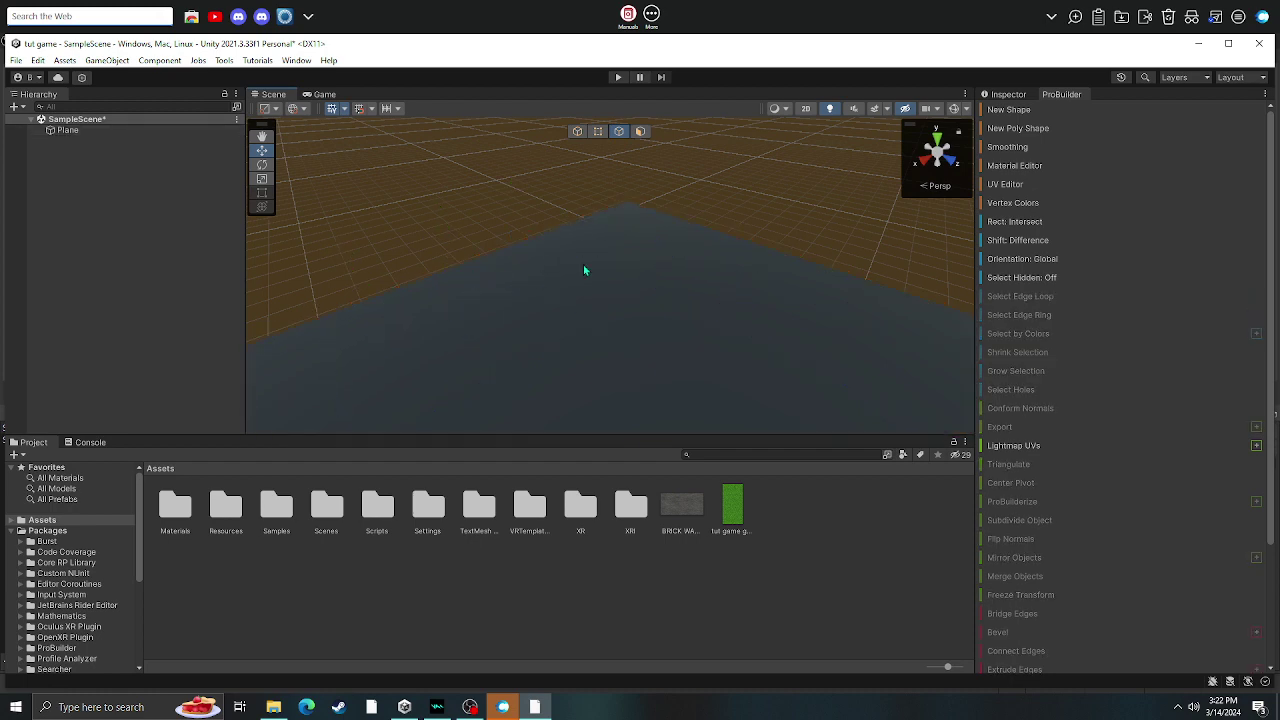
right_click_drag(752, 265, 703, 265)
key("ctrl+z")
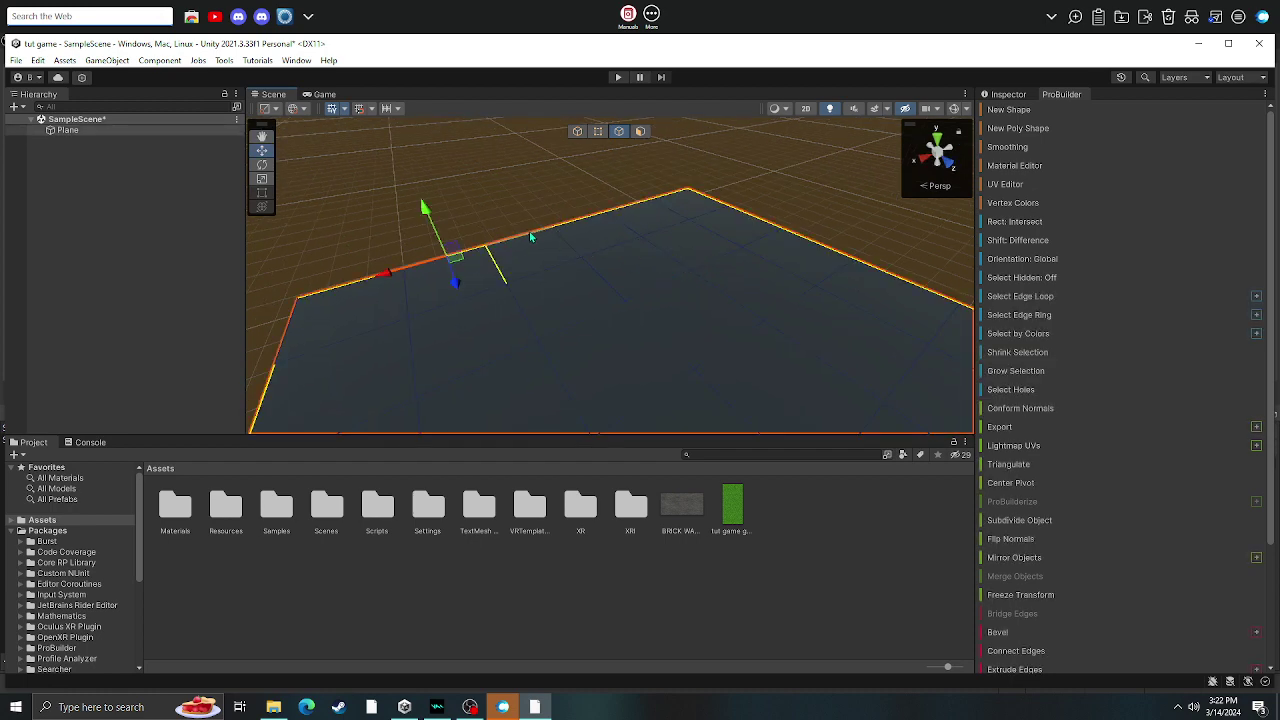
Add the third side's missing edge and the remaining outer edges of the fourth side to complete the perimeter selection
left_click(521, 243)
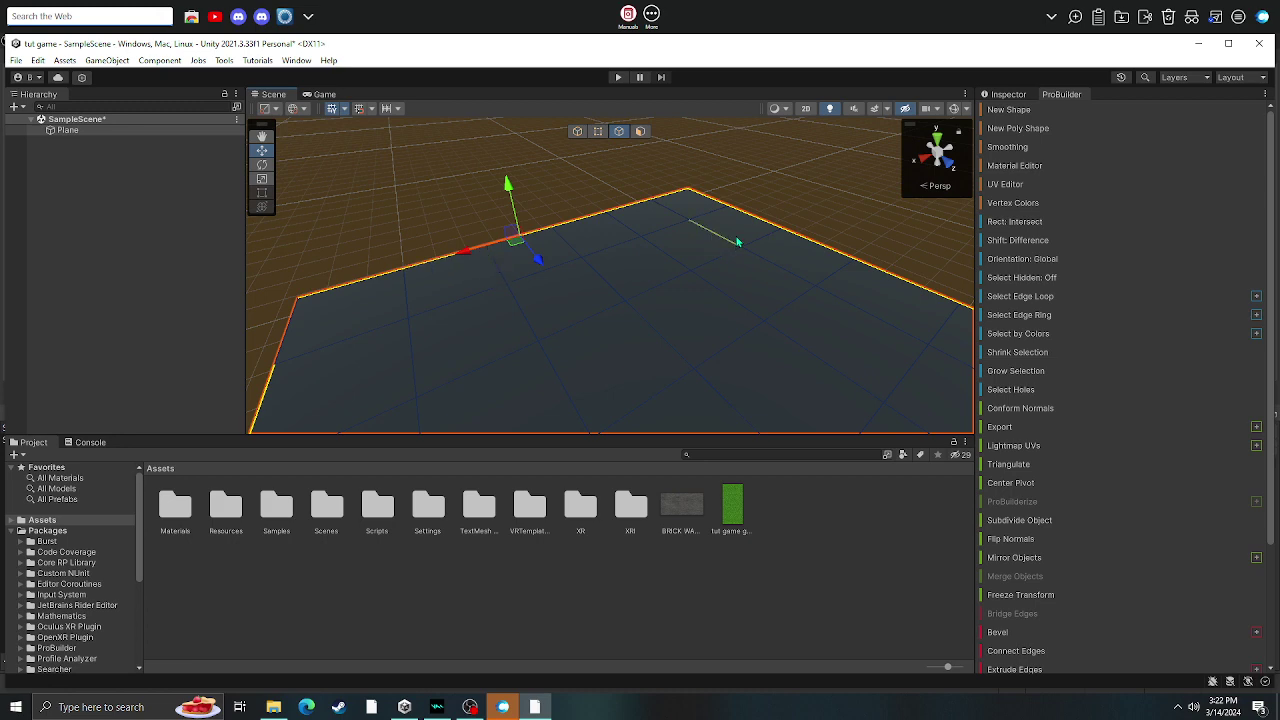
left_click_drag(737, 242, 484, 229, "alt")
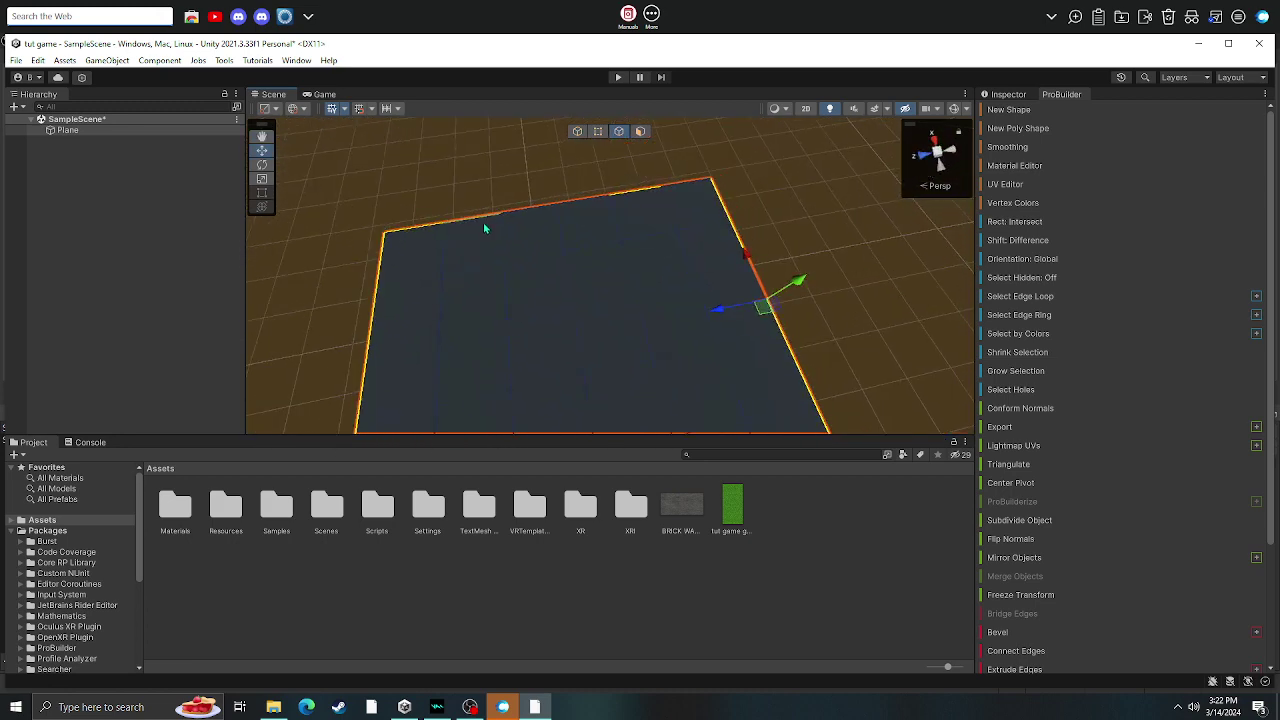
left_click(484, 227, "shift")
left_click(534, 214, "shift")
left_click(583, 207, "shift")
left_click(676, 193, "shift")
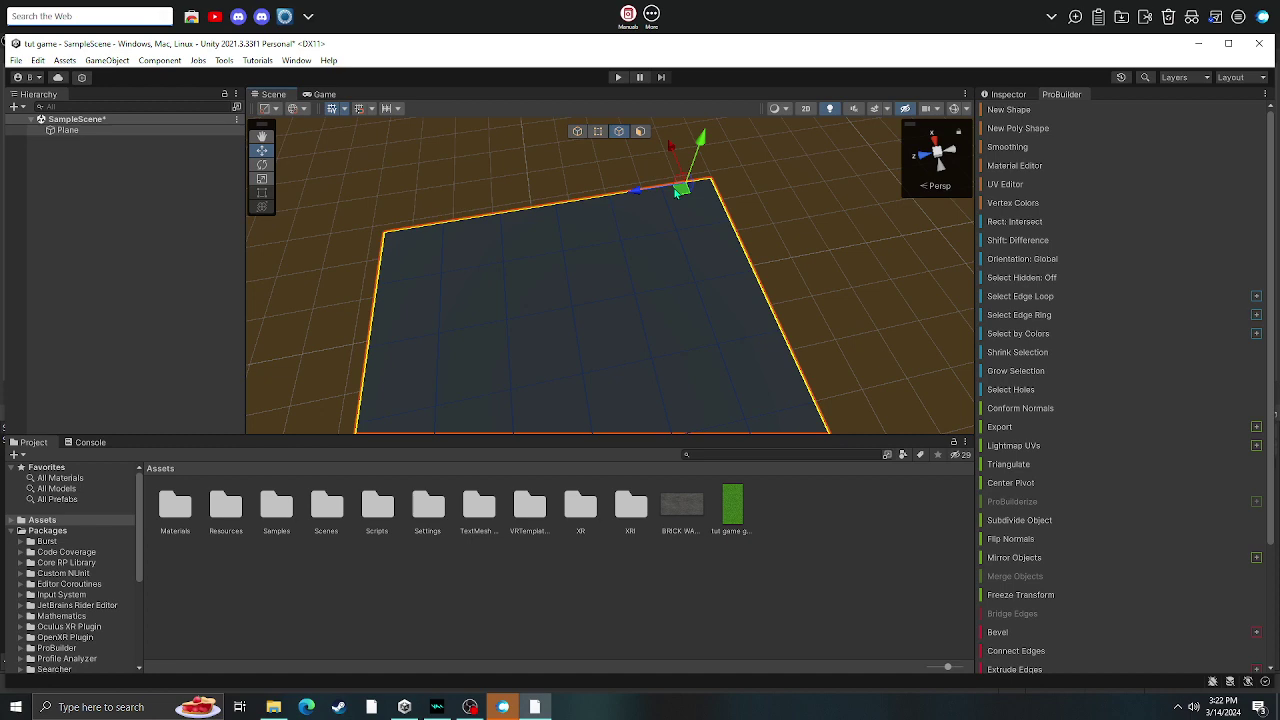
left_click_drag(676, 192, 622, 273, "alt")
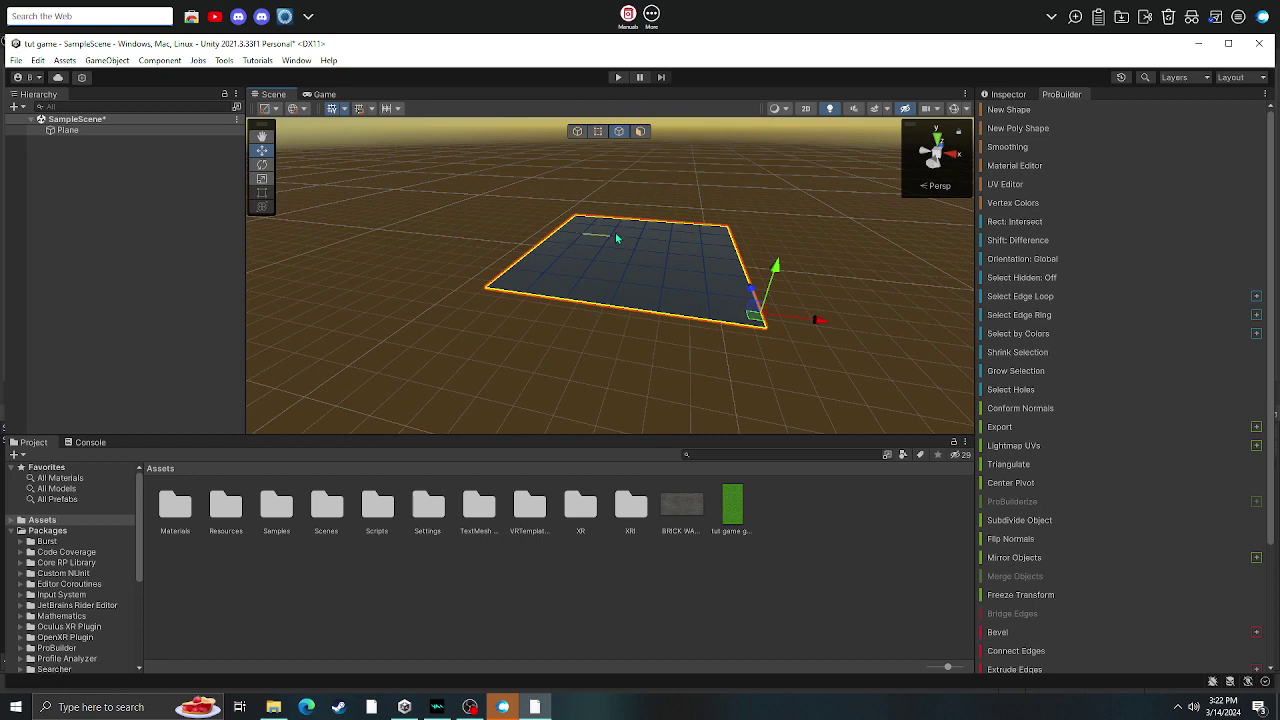
left_click(634, 272)
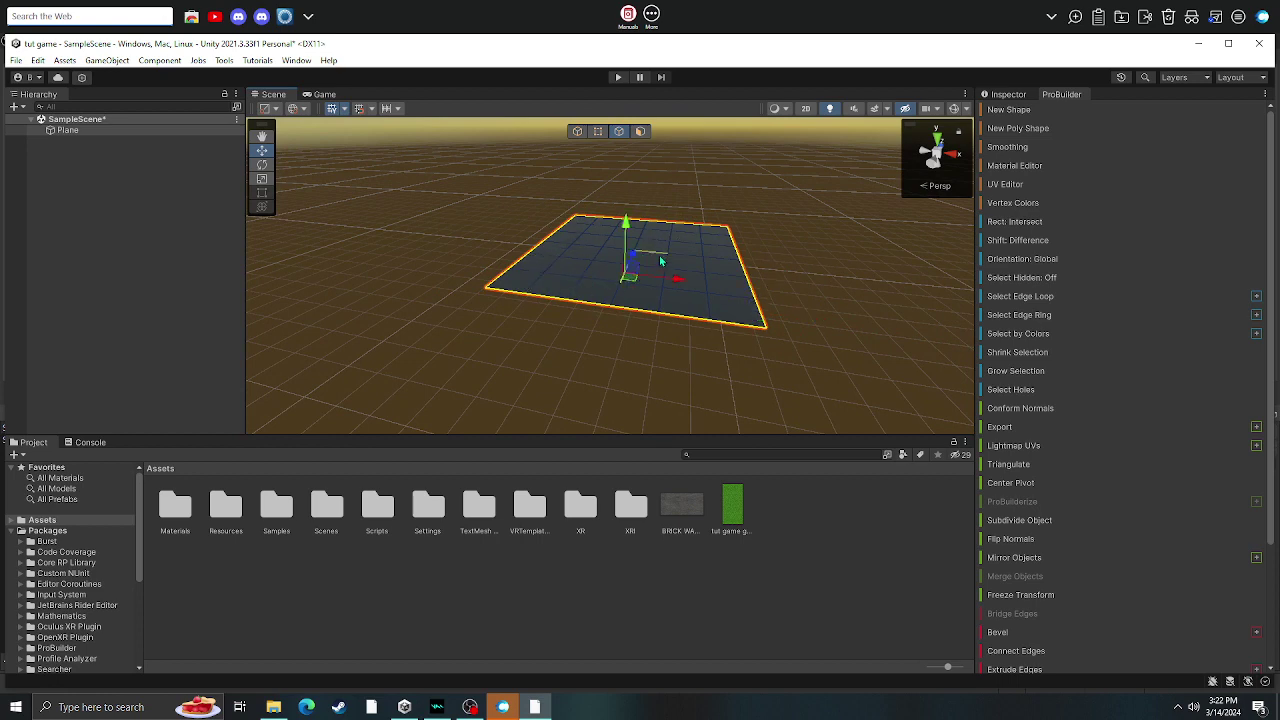
key("z")
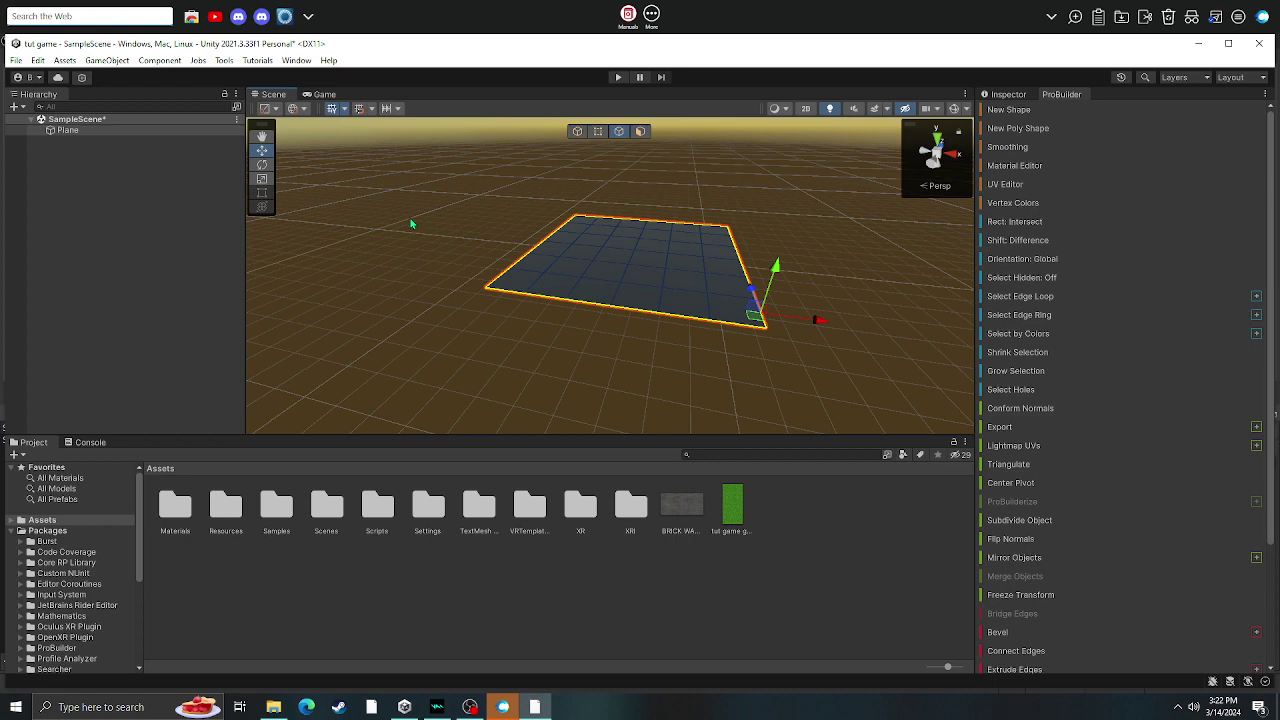
Extrude the selected perimeter edges and raise them along the vertical axis to form four tall walls around the plane
key("ctrl+e")
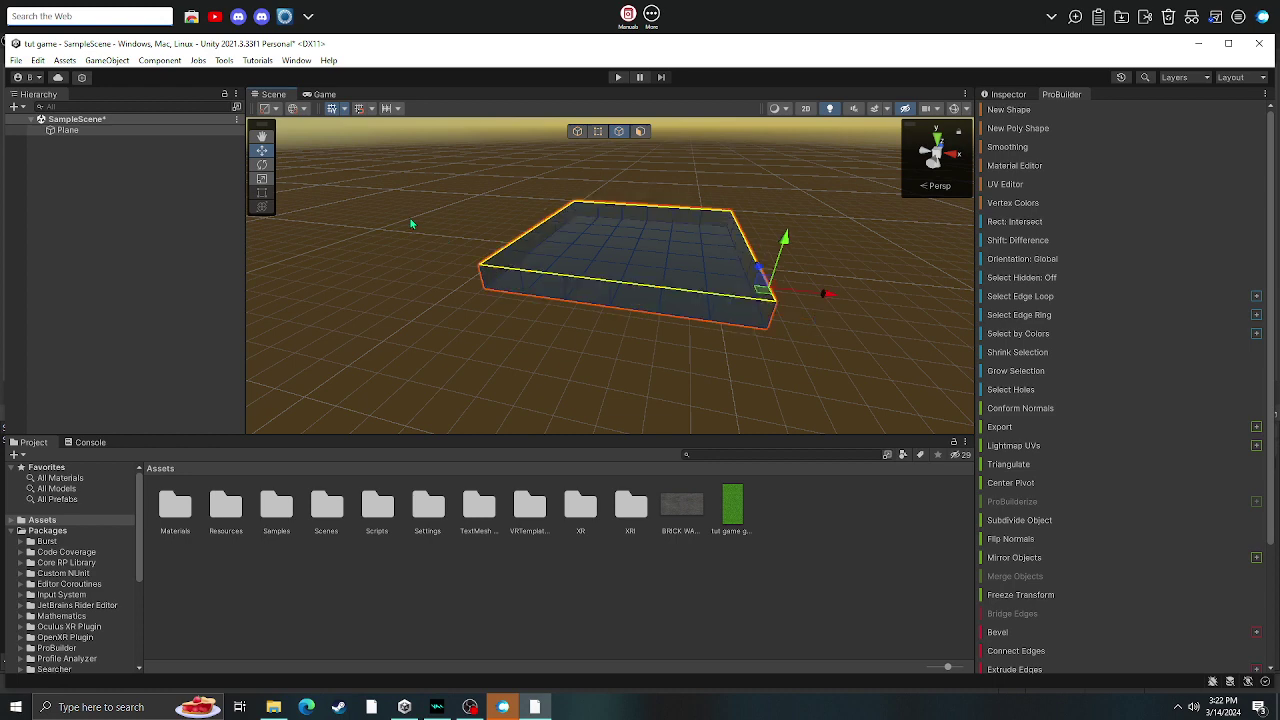
scroll(640, 350, "down", 1)
left_click_drag(768, 242, 807, 92)
right_click_drag(831, 229, 801, 221)
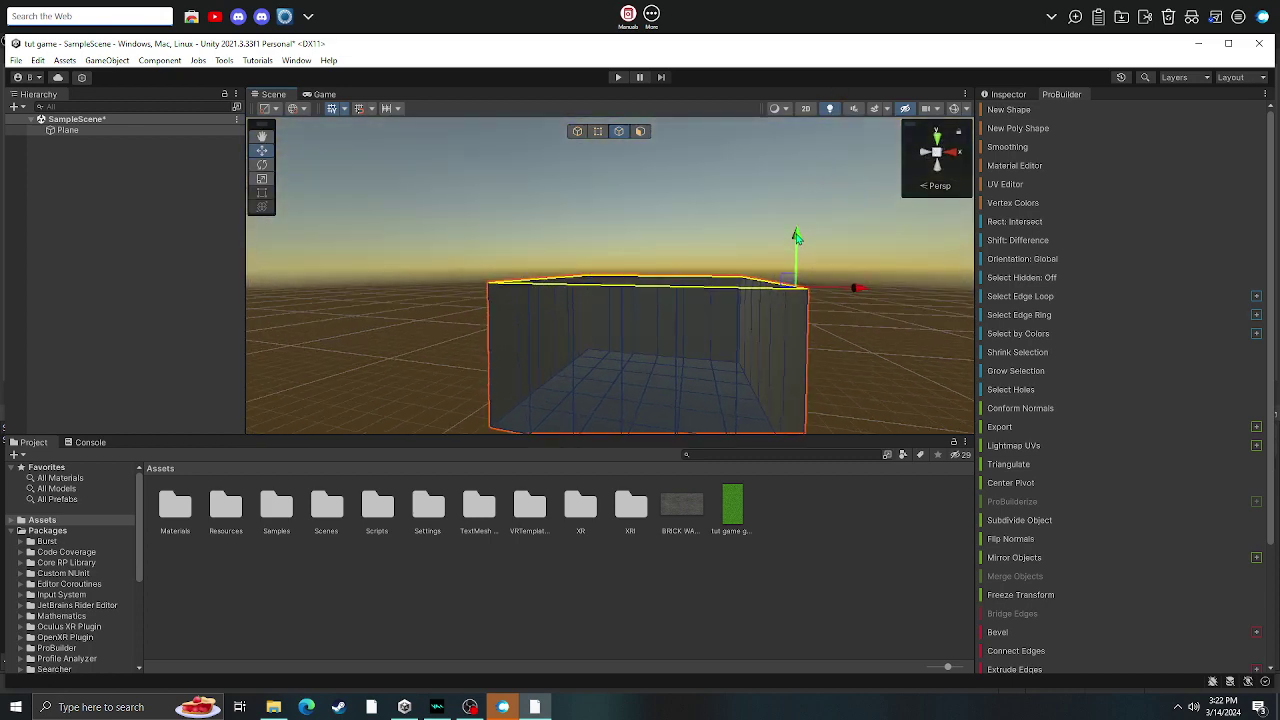
mouse_move(796, 236)
left_mouse_down()
mouse_move(800, 150)
mouse_move(779, 225)
left_mouse_up()
key("w")
right_click_drag(779, 226, 801, 346)
key("s")
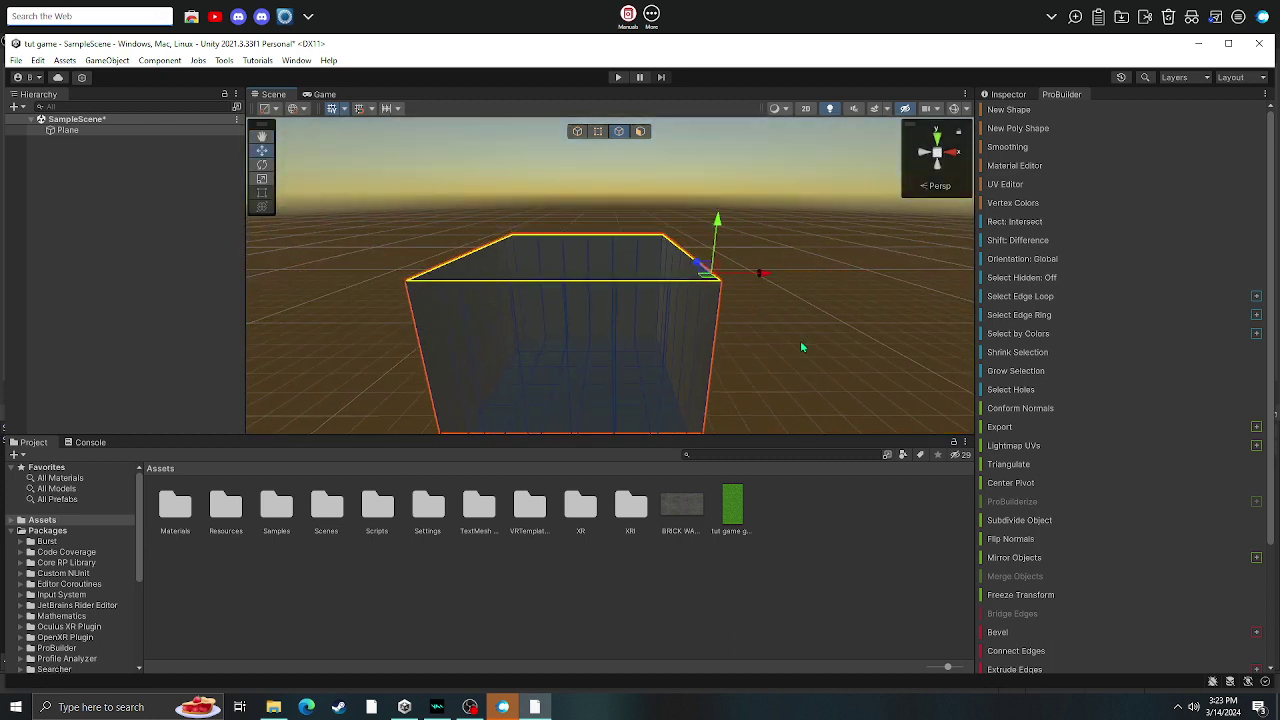
Extrude the walls' upper edge loop again and raise it slightly to add a narrow band along the top
key("ctrl+e")
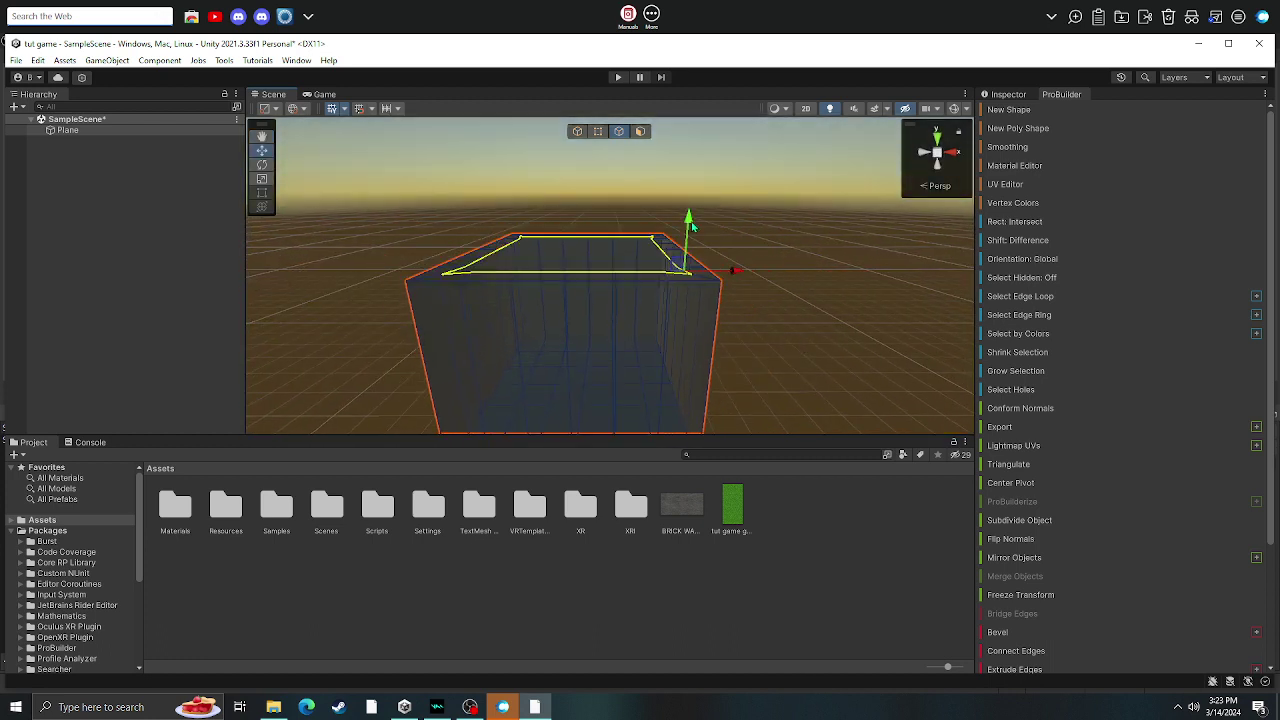
left_click_drag(691, 229, 692, 218)
mouse_move(692, 218)
right_mouse_down()
mouse_move(671, 271)
mouse_move(674, 207)
right_mouse_up()
key("w")
left_click_drag(674, 208, 339, 302, "alt")
right_click_drag(339, 302, 585, 236)
left_click_drag(575, 249, 576, 239)
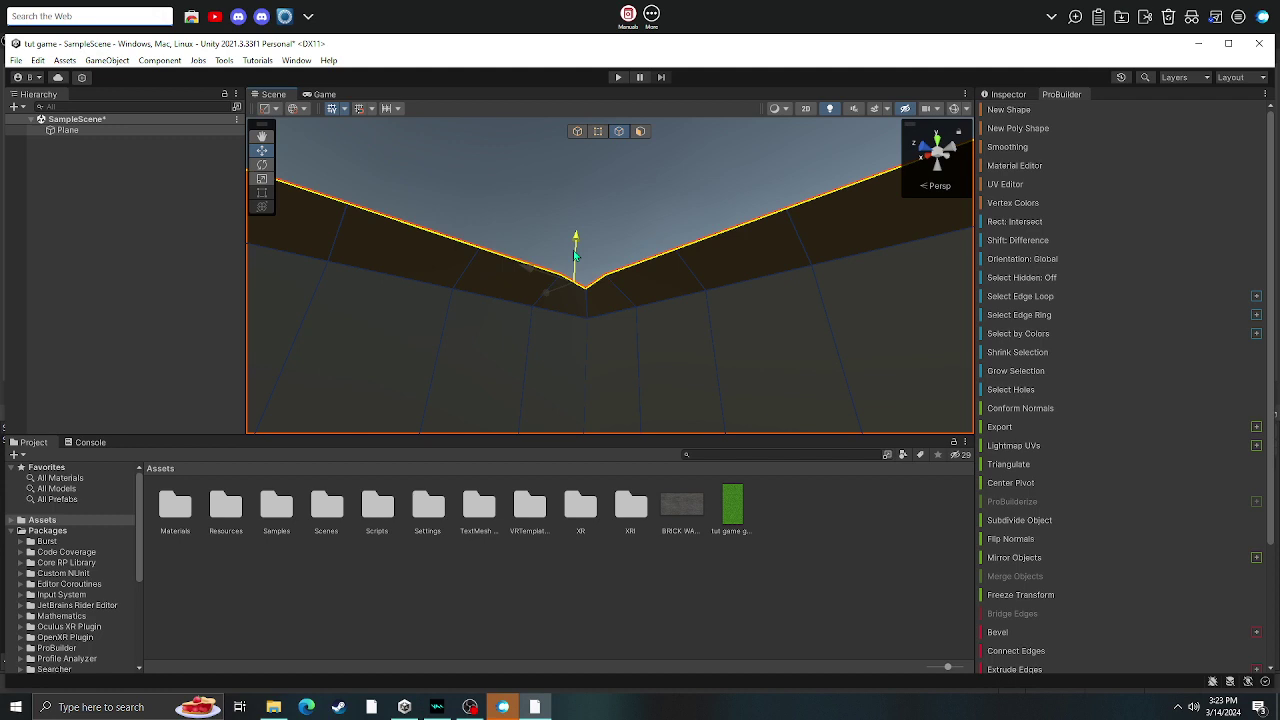
Clear the selection of the upper rim edges inside the walled room
left_click(528, 227)
right_click_drag(528, 227, 345, 390)
left_click(335, 386)
right_click_drag(545, 312, 589, 252)
left_click(523, 260)
left_click_drag(589, 253, 680, 269, "alt")
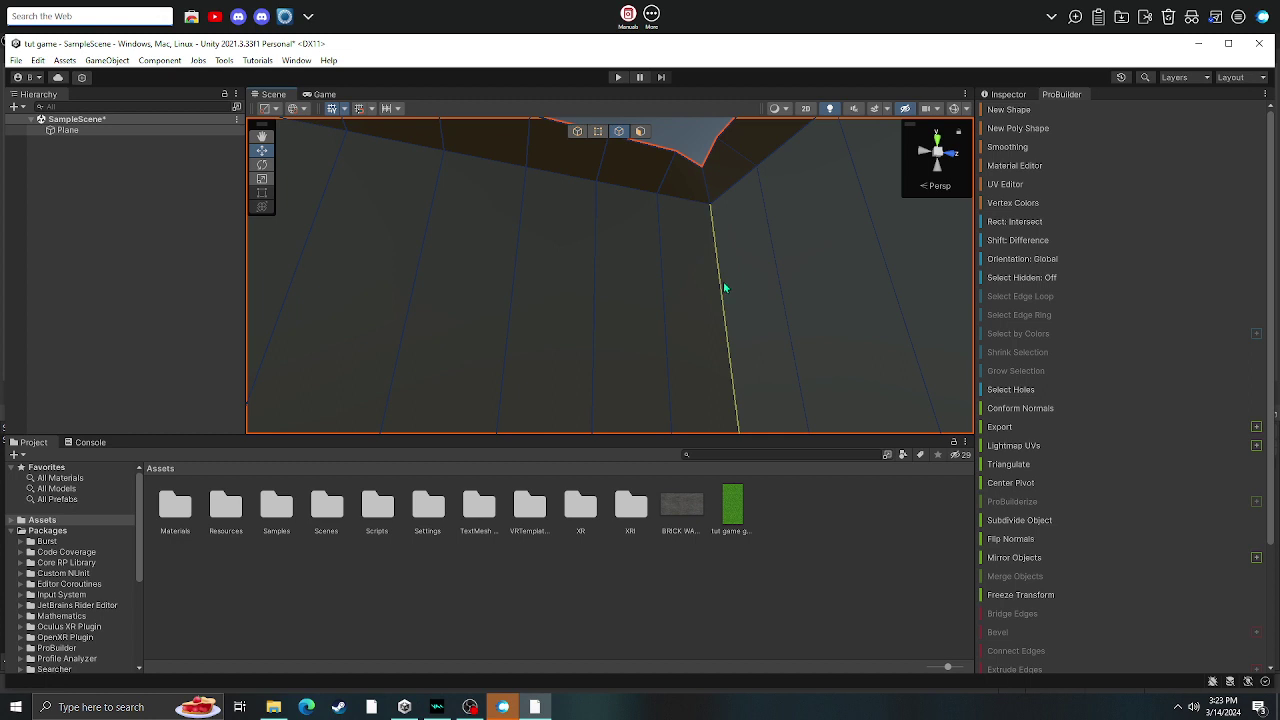
Select the vertical edge at one inside corner of the walls and shift it horizontally
left_click(725, 288)
left_click_drag(766, 346, 758, 219, "alt")
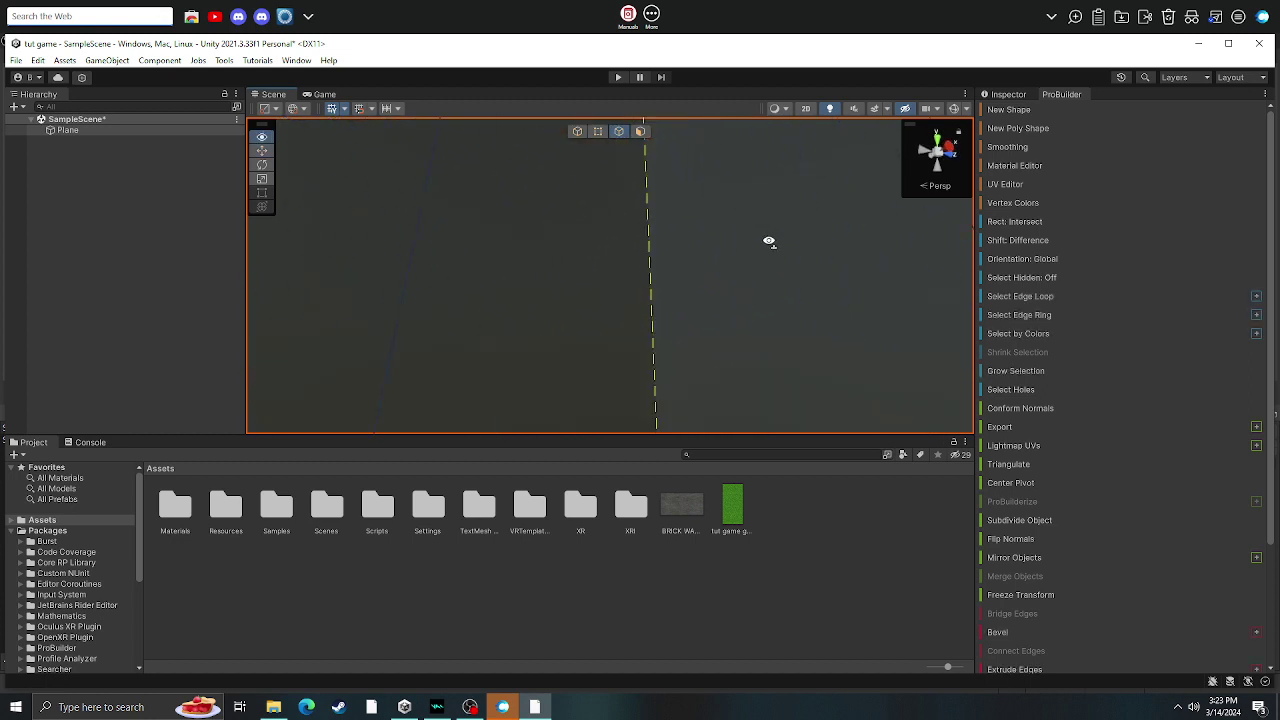
left_click_drag(769, 241, 667, 312, "alt")
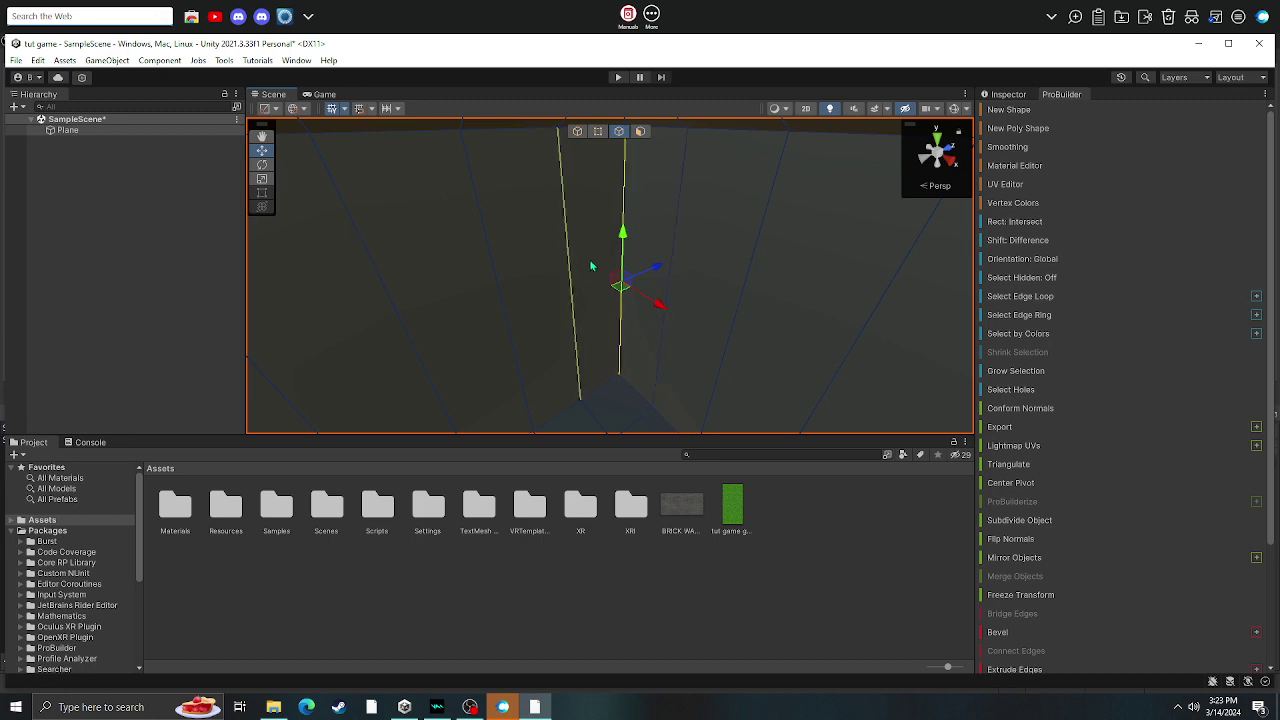
right_click_drag(671, 197, 548, 257)
left_click_drag(594, 243, 688, 347, "alt")
right_click_drag(687, 346, 780, 373)
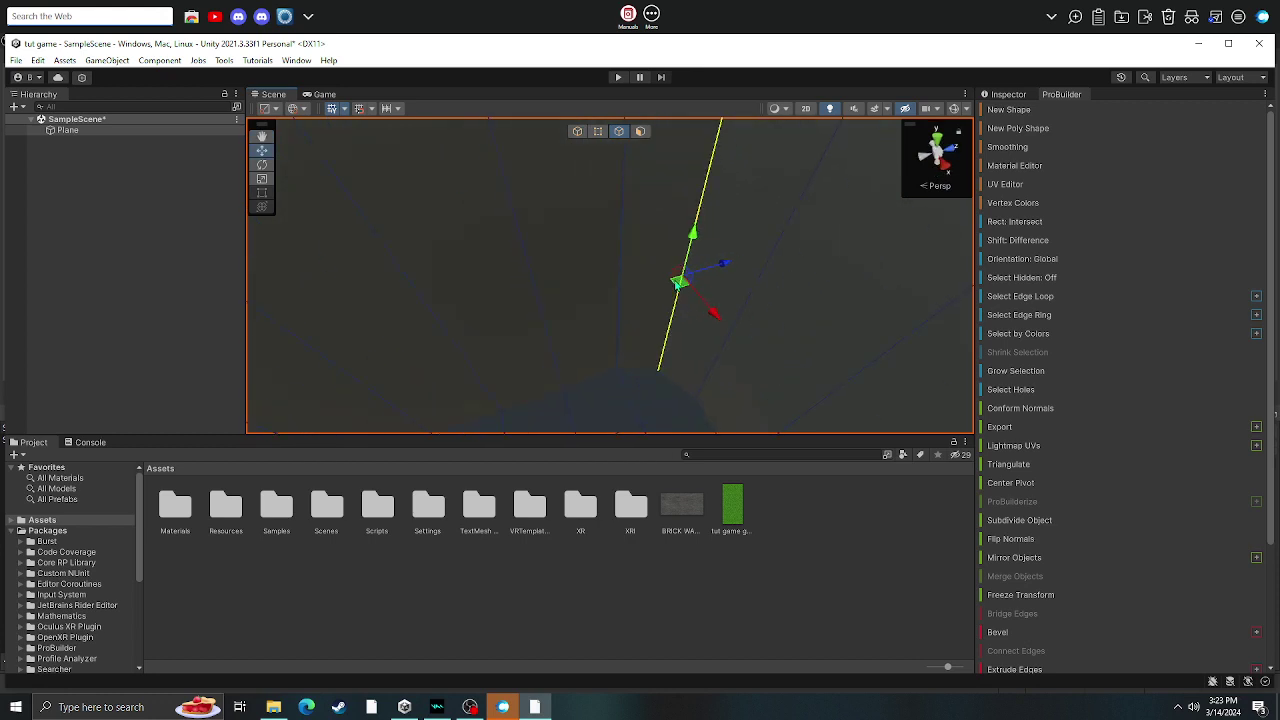
mouse_move(676, 286)
left_mouse_down()
mouse_move(606, 354)
mouse_move(690, 310)
mouse_move(659, 281)
left_mouse_up()
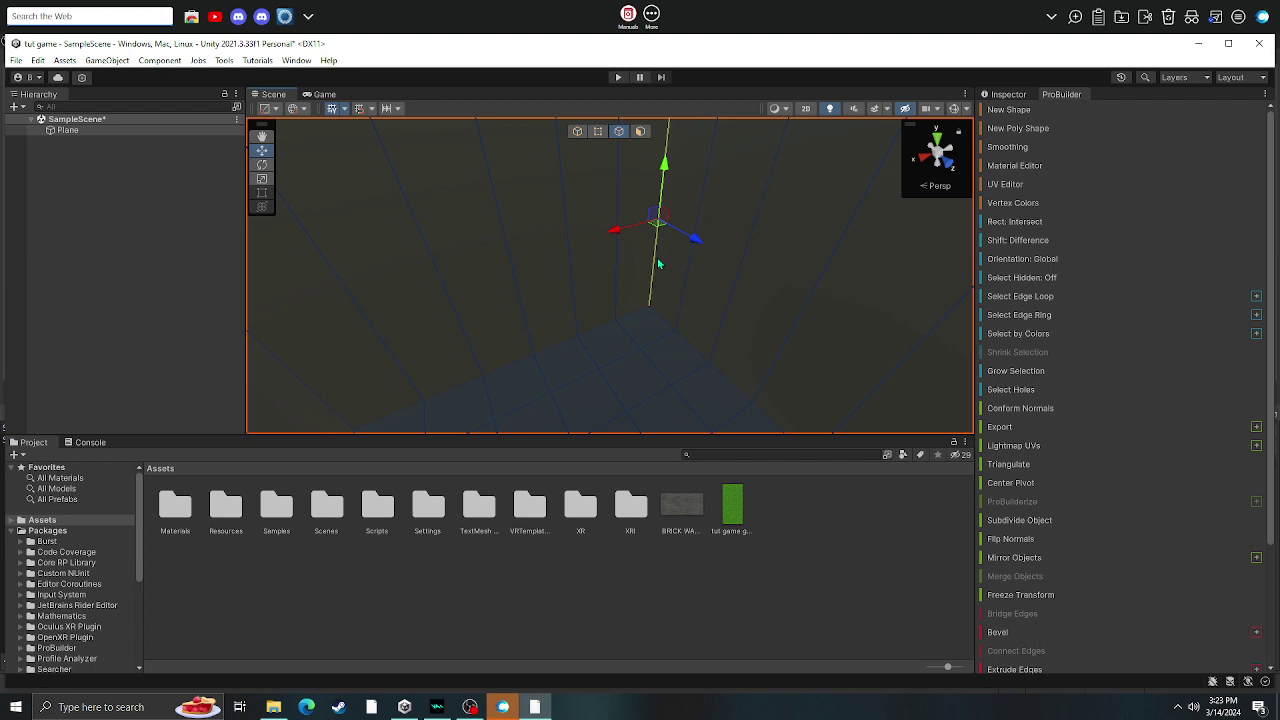
Shift the vertical edges at the next two wall corners horizontally
mouse_move(657, 224)
left_mouse_down()
mouse_move(652, 265)
mouse_move(656, 246)
left_mouse_up()
right_click_drag(656, 246, 522, 274)
left_click(546, 256)
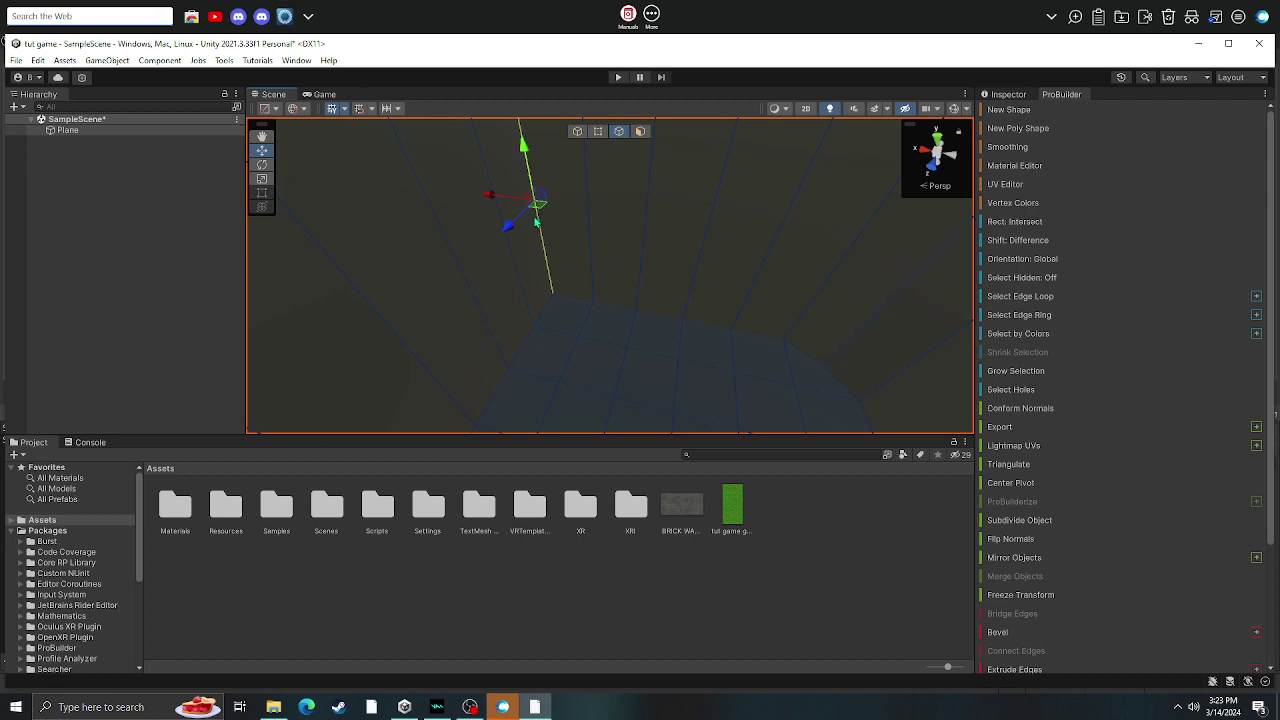
left_click_drag(537, 208, 543, 214)
right_click_drag(543, 214, 519, 231)
left_click_drag(585, 221, 591, 223)
right_click_drag(637, 257, 425, 231)
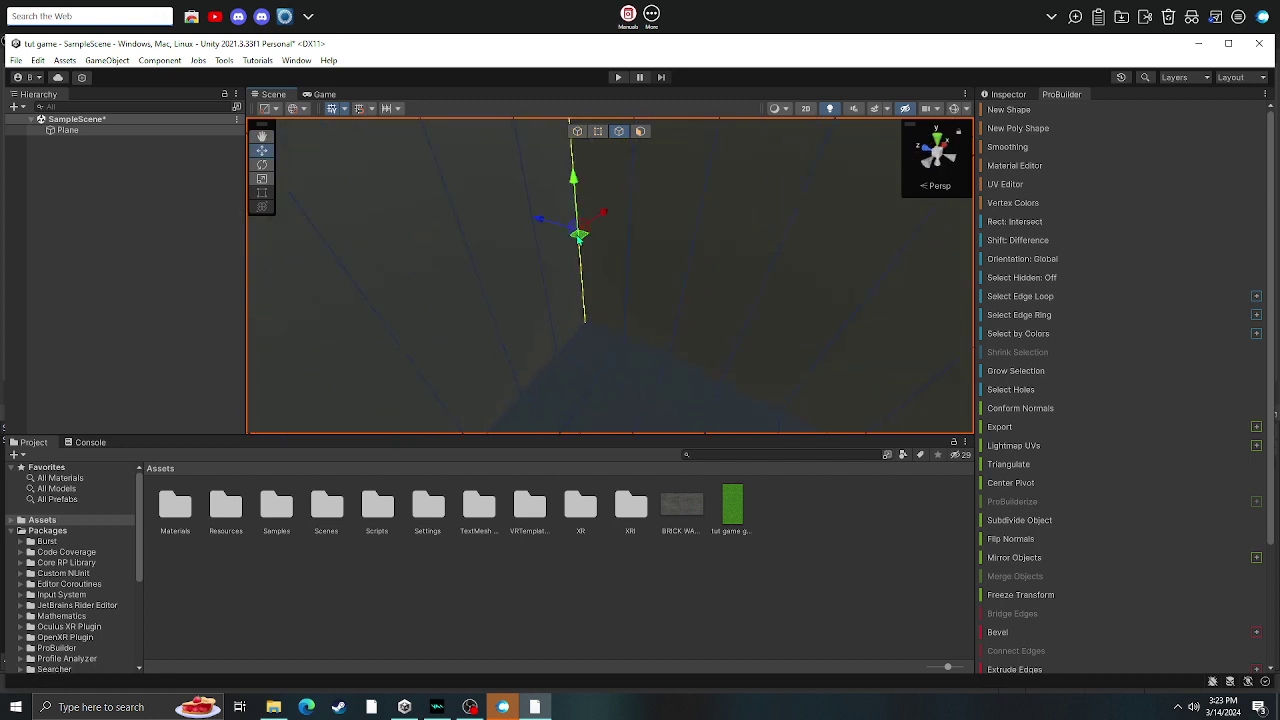
Shift the vertical edge at the remaining wall corner horizontally and clear the edge selection
left_click_drag(580, 237, 583, 255)
right_click_drag(628, 281, 535, 222)
key("s")
right_click_drag(712, 326, 624, 368)
left_click(535, 150)
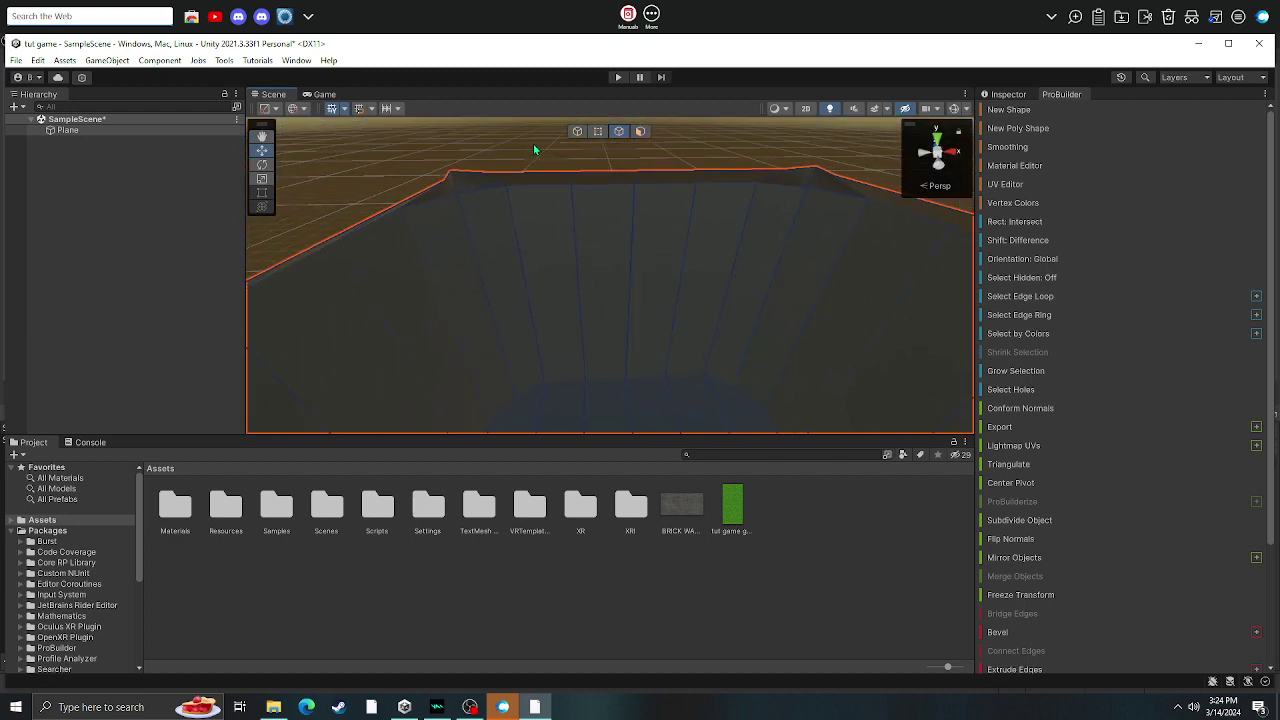
Select a wall's vertical corner edge above the floor and nudge it slightly in the horizontal plane
left_click_drag(535, 150, 496, 190, "alt")
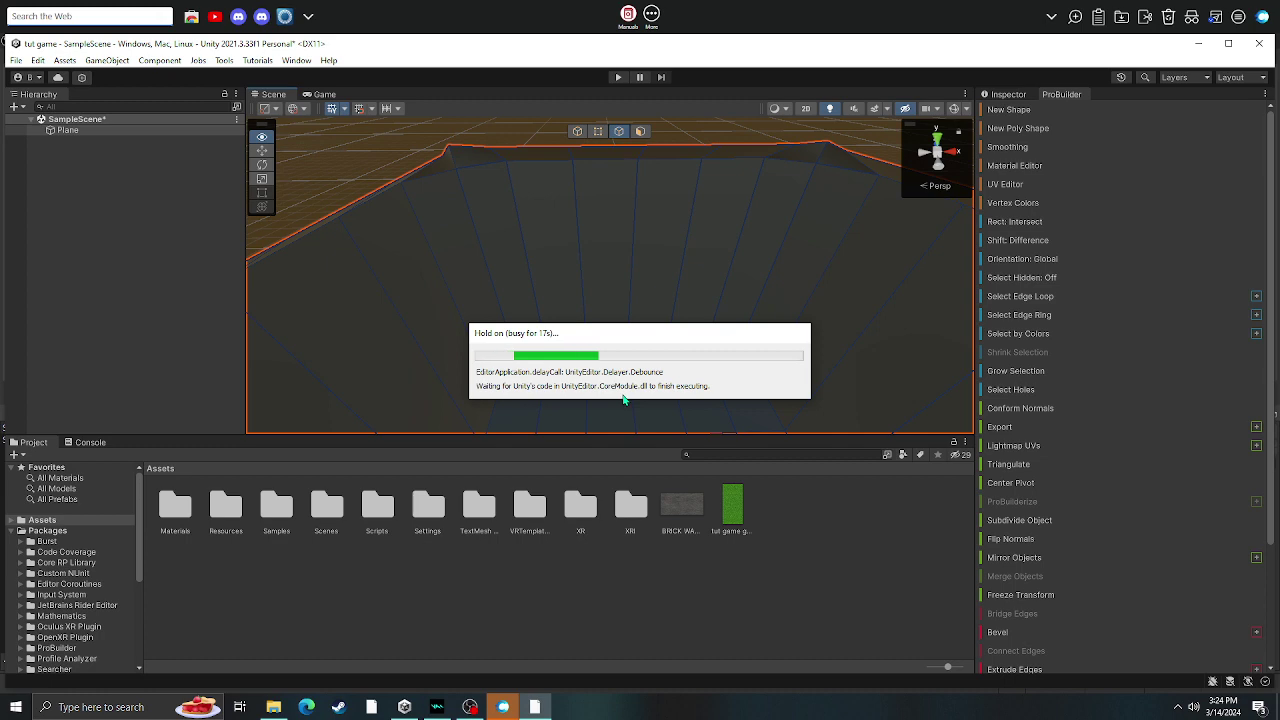
right_click_drag(691, 289, 585, 243)
left_click(657, 329)
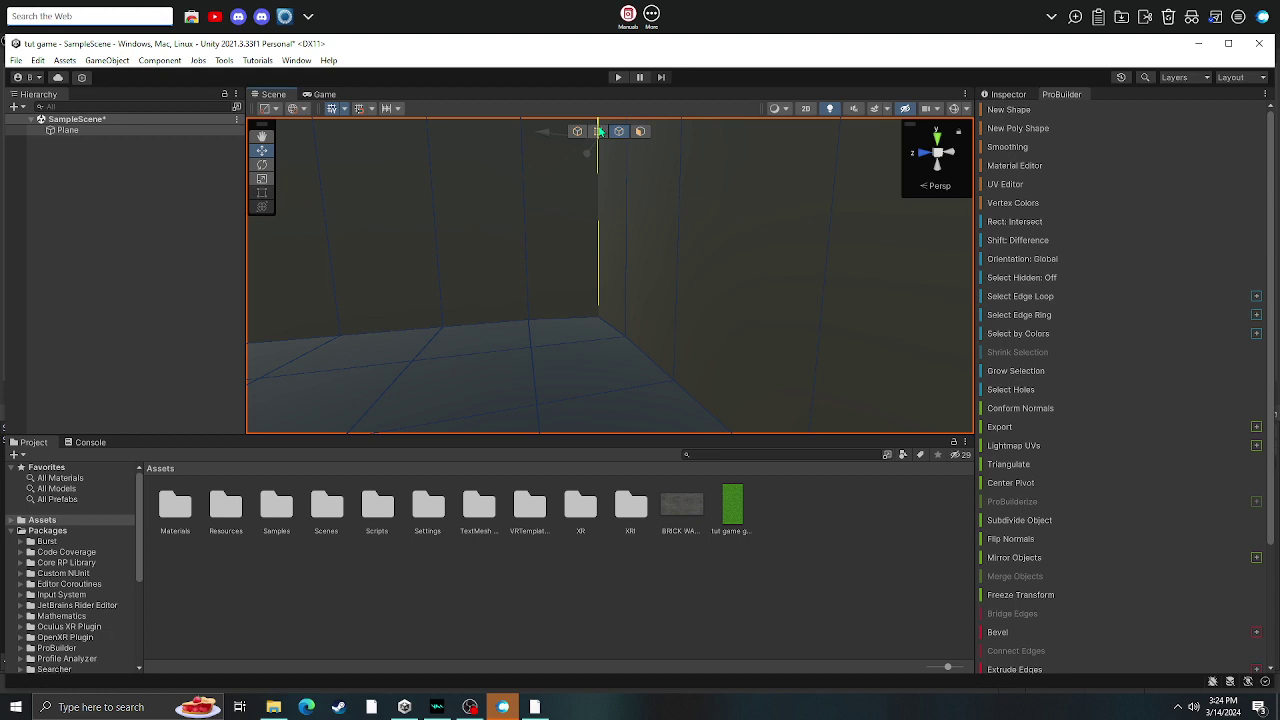
right_click_drag(598, 131, 588, 320)
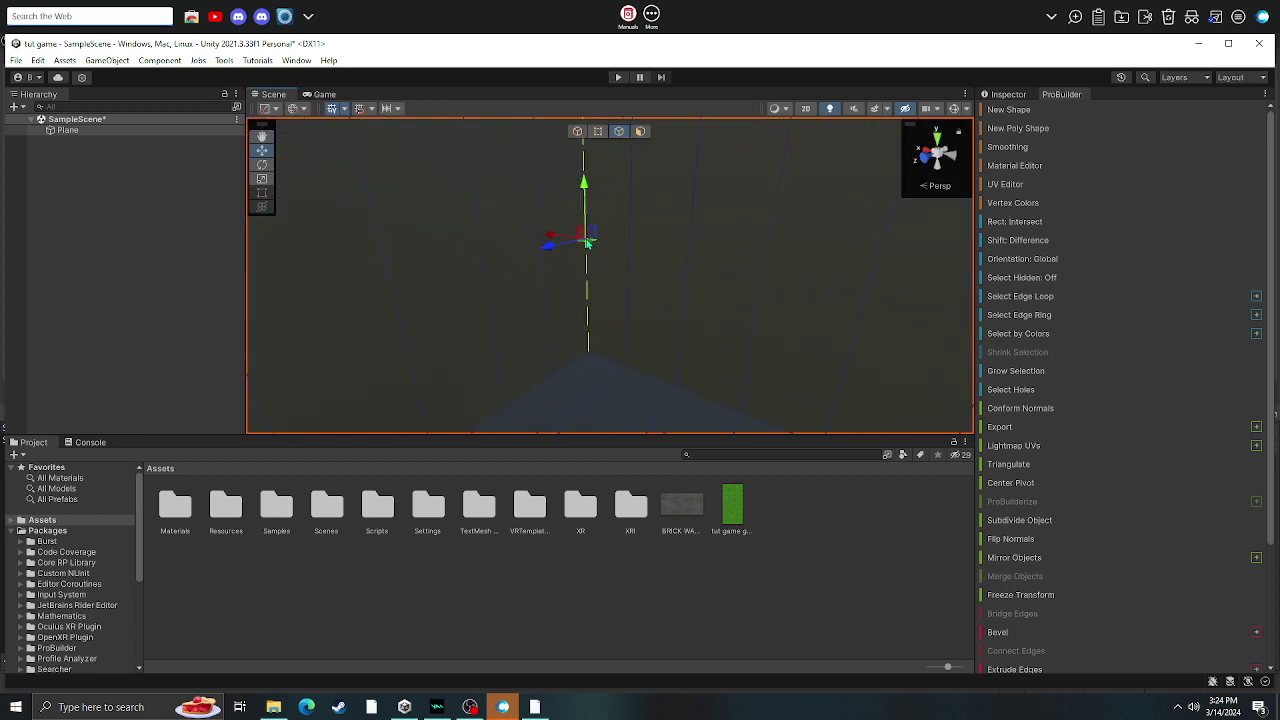
left_click_drag(587, 243, 594, 251)
right_click_drag(737, 293, 679, 208)
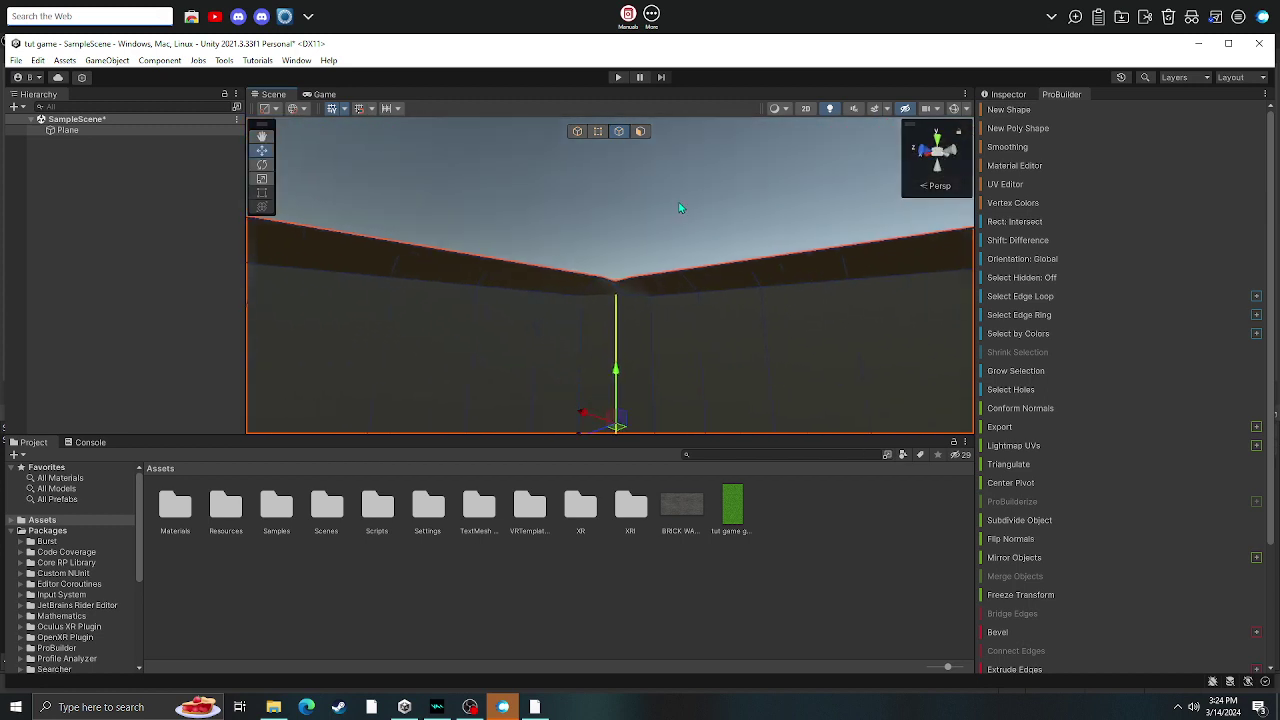
Close the ClearBrowser window running in the background
right_click(502, 706)
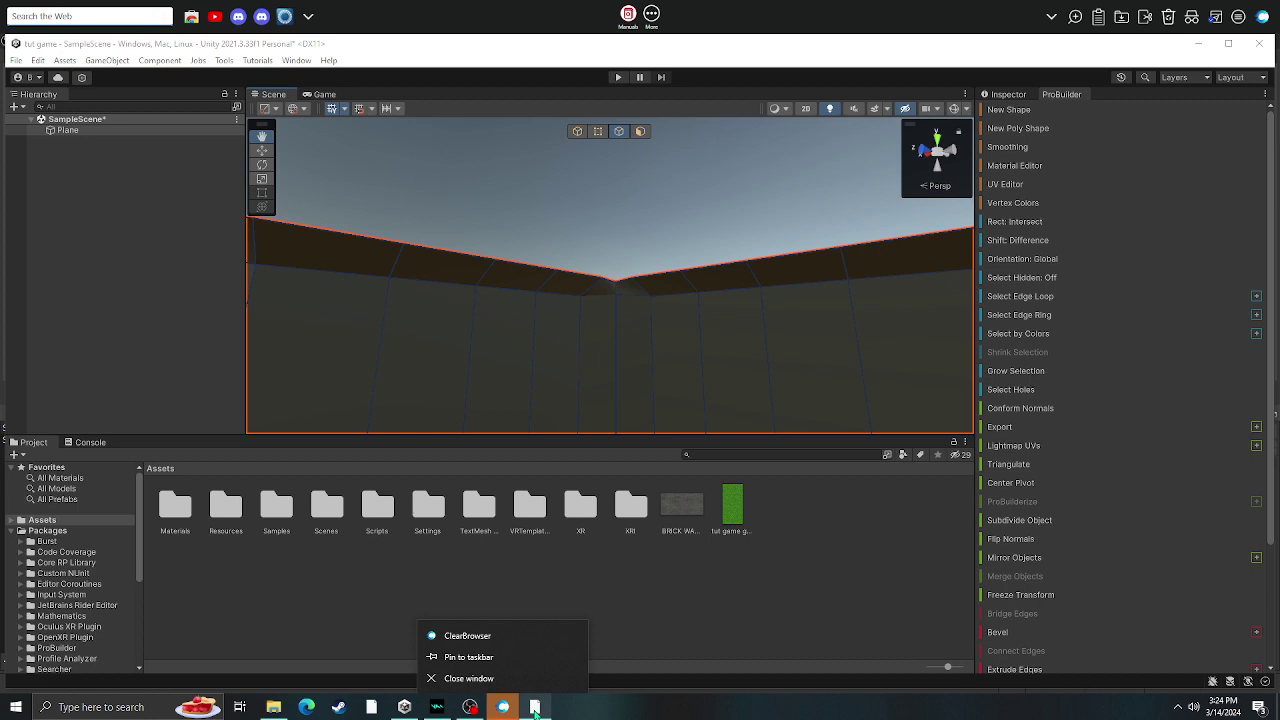
mouse_move(535, 709)
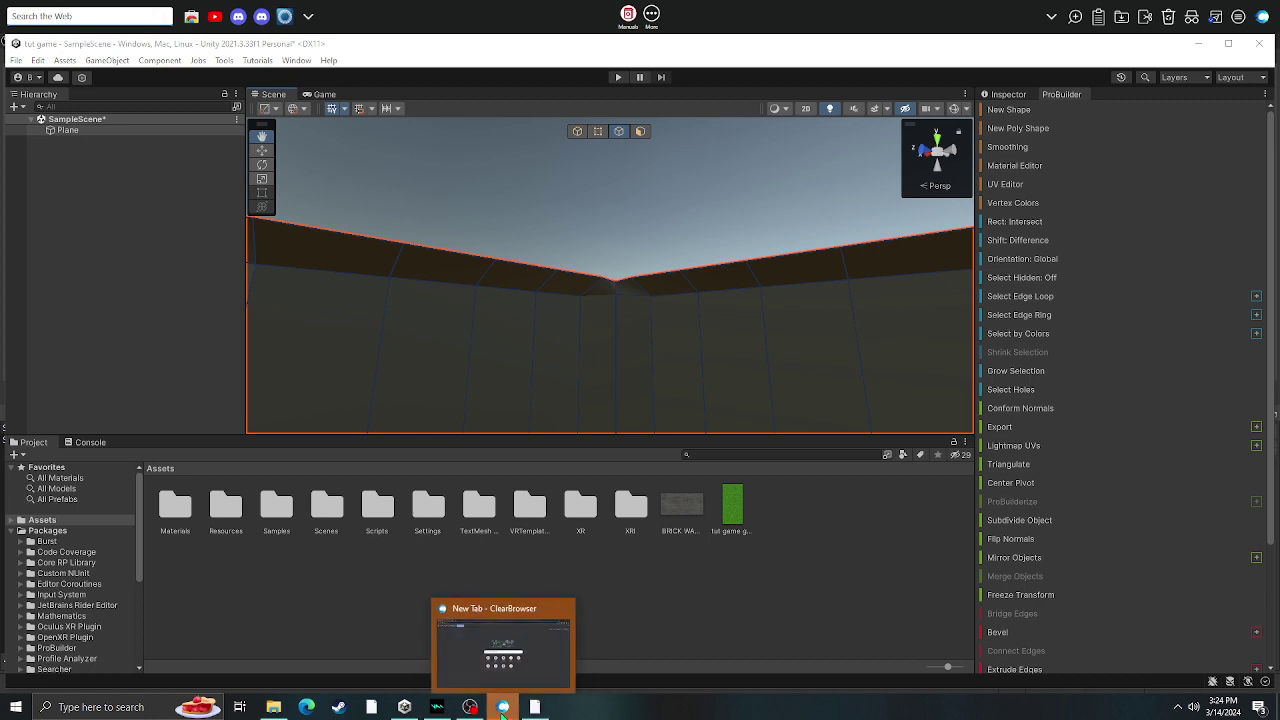
right_click(505, 708)
left_click(500, 685)
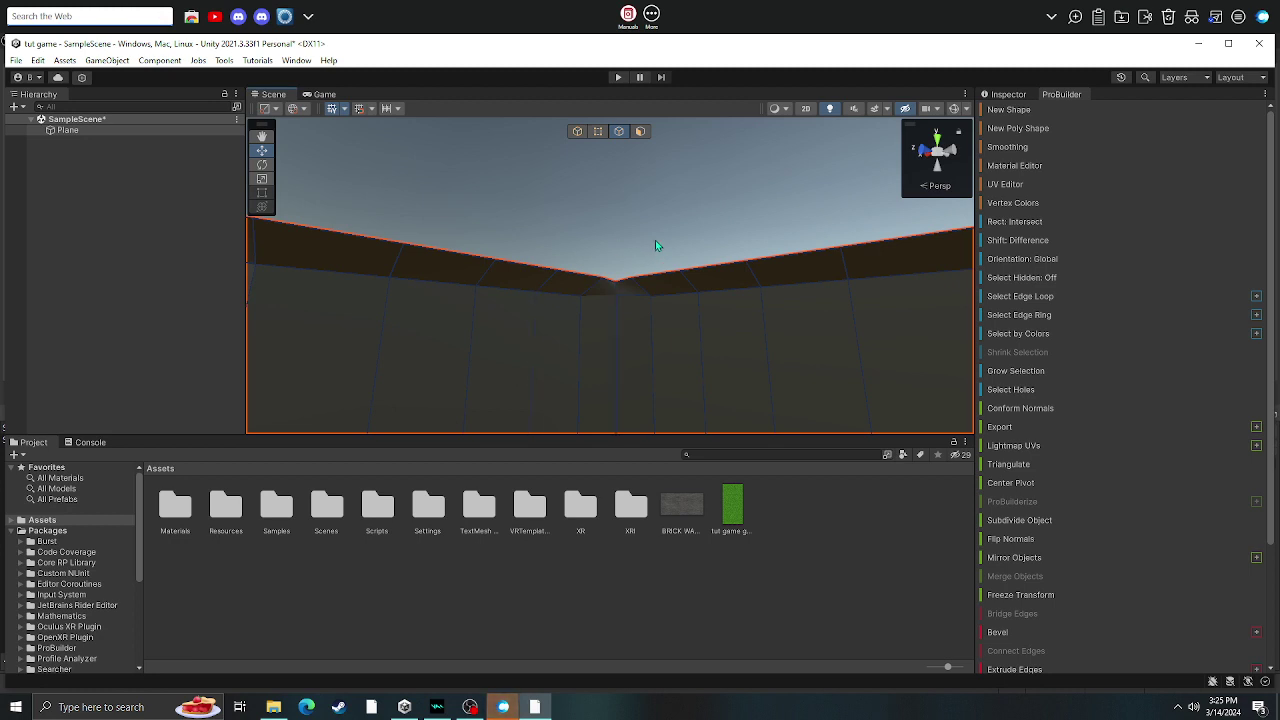
Select individual vertical edges along the walls beside the corners and reposition them horizontally
right_click_drag(725, 196, 703, 281)
left_click_drag(704, 283, 571, 397, "alt")
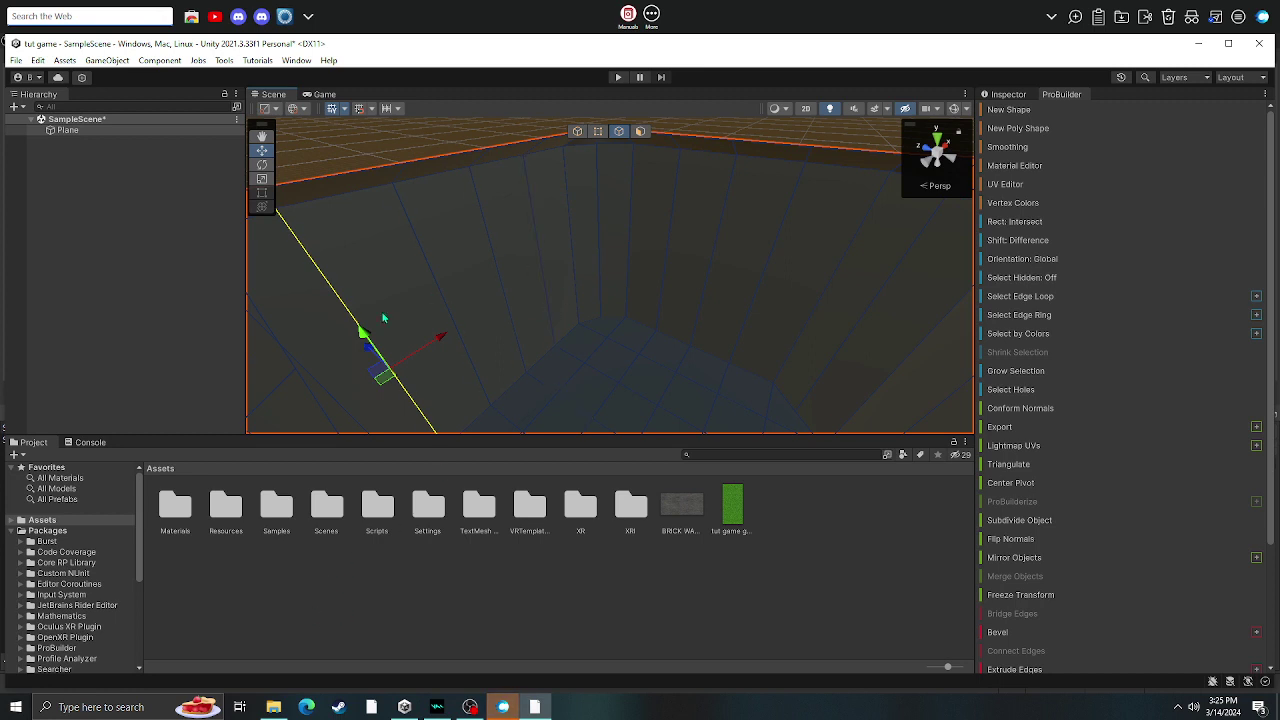
left_click_drag(348, 316, 503, 283, "alt")
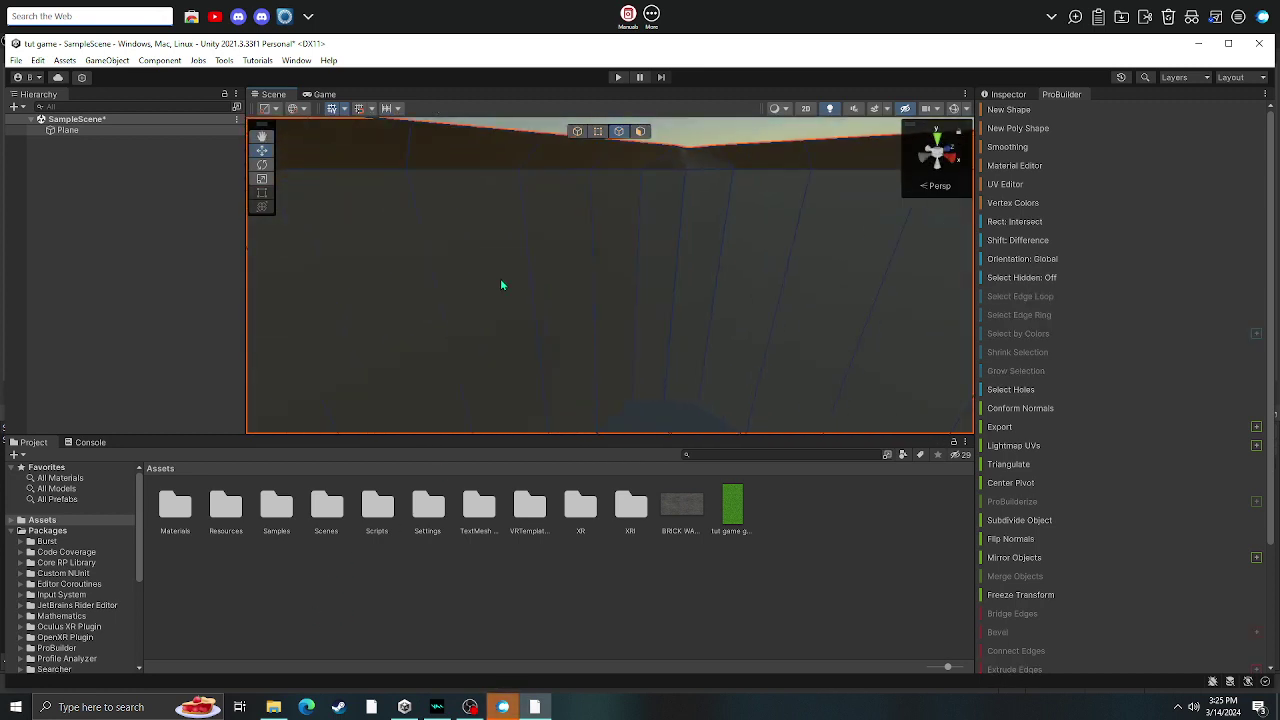
left_click(592, 288)
left_click_drag(598, 340, 603, 342)
left_click_drag(674, 294, 723, 403, "alt")
left_click(722, 293)
left_click_drag(596, 262, 748, 284)
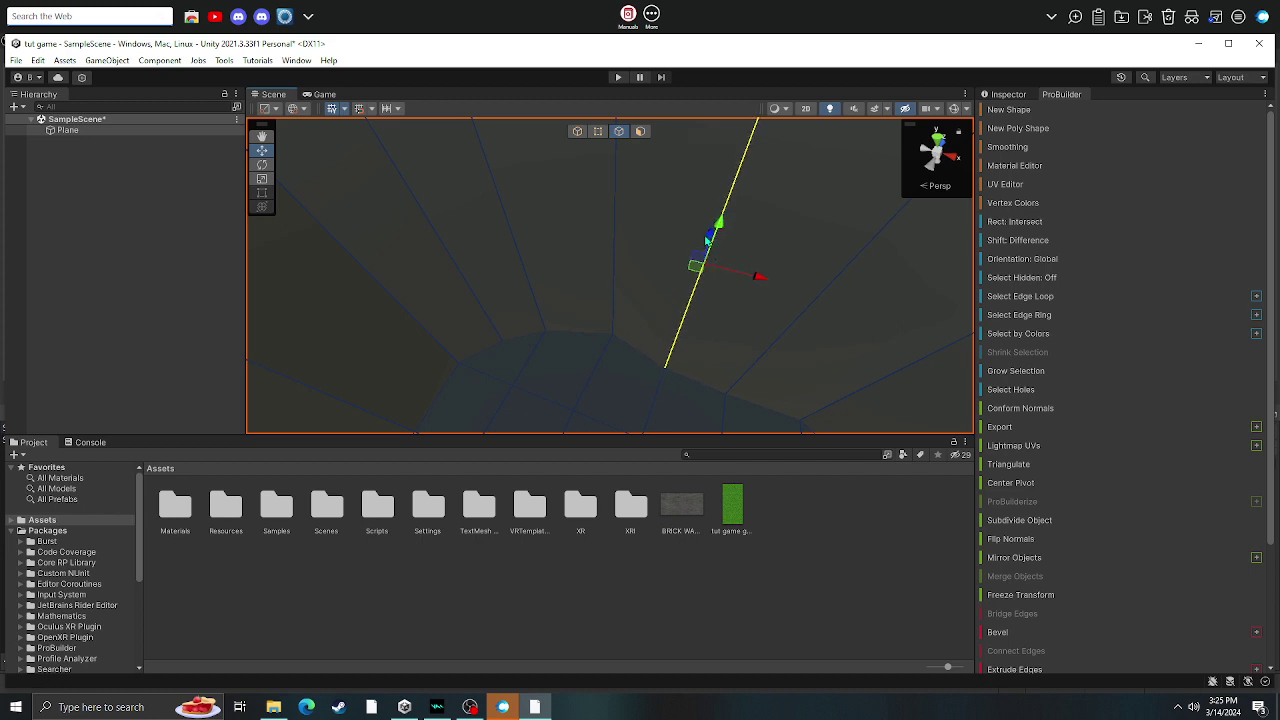
Shift another vertical edge near a wall corner horizontally and deselect the plane
left_click_drag(694, 263, 728, 281, "alt")
left_click(725, 248)
left_click(606, 275)
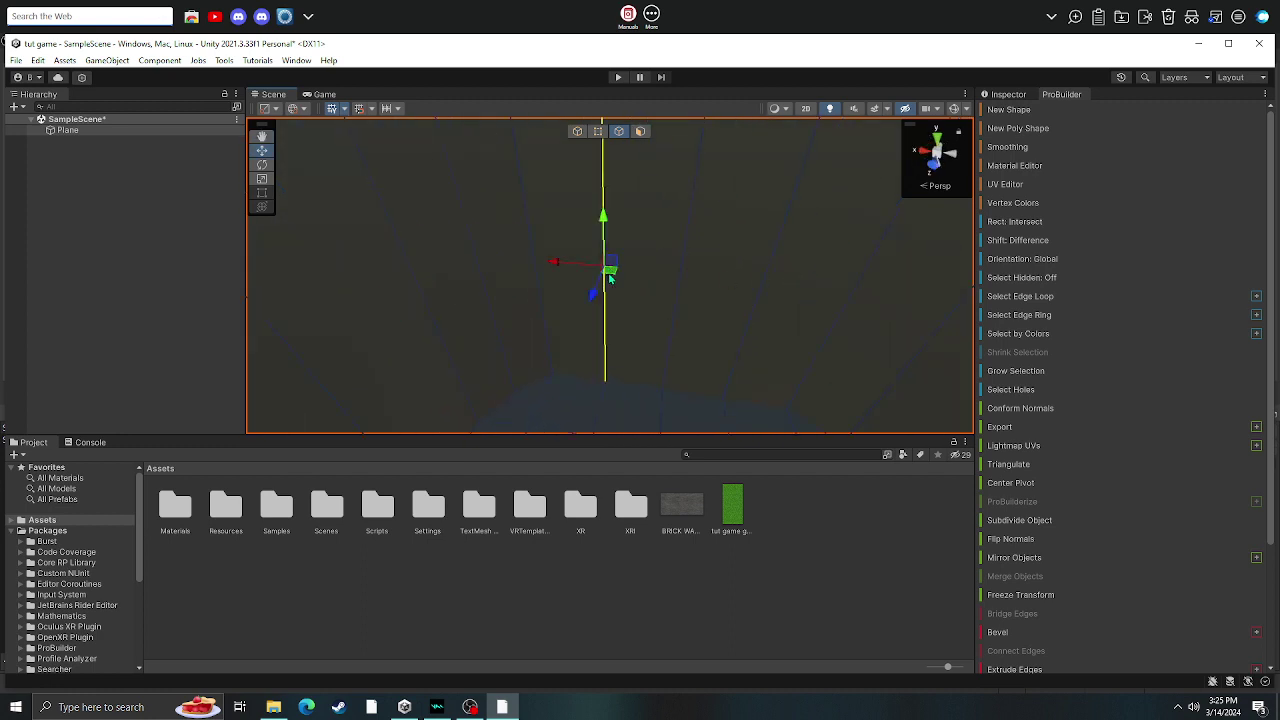
left_click_drag(610, 278, 650, 253)
left_click_drag(642, 179, 627, 184)
mouse_move(658, 217)
right_mouse_down()
mouse_move(617, 216)
mouse_move(644, 213)
right_mouse_up()
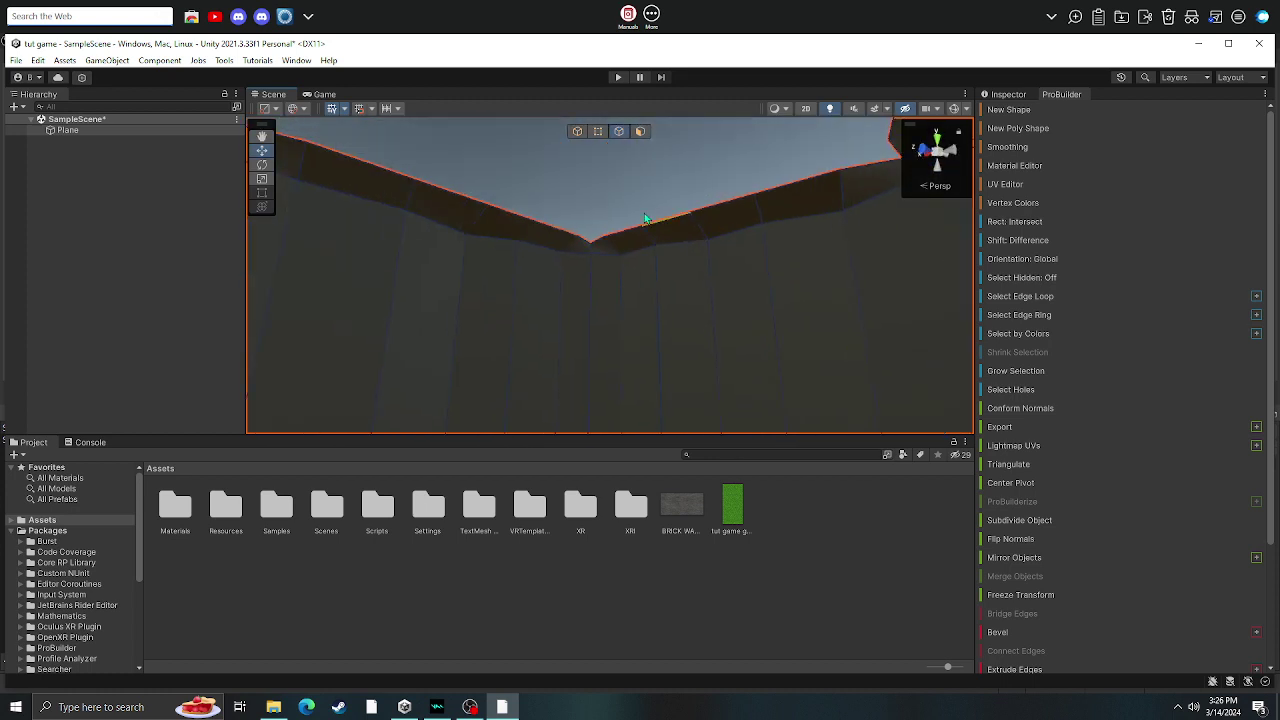
left_click(613, 192)
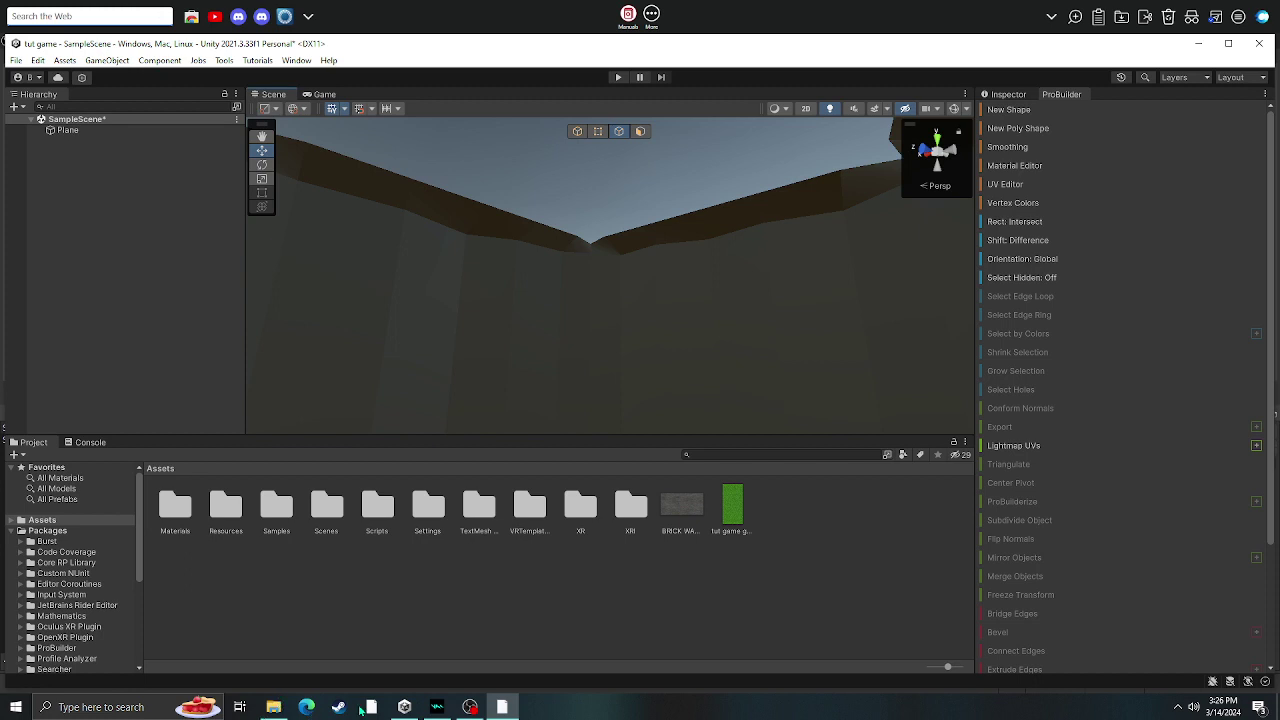
right_click_drag(783, 248, 674, 303)
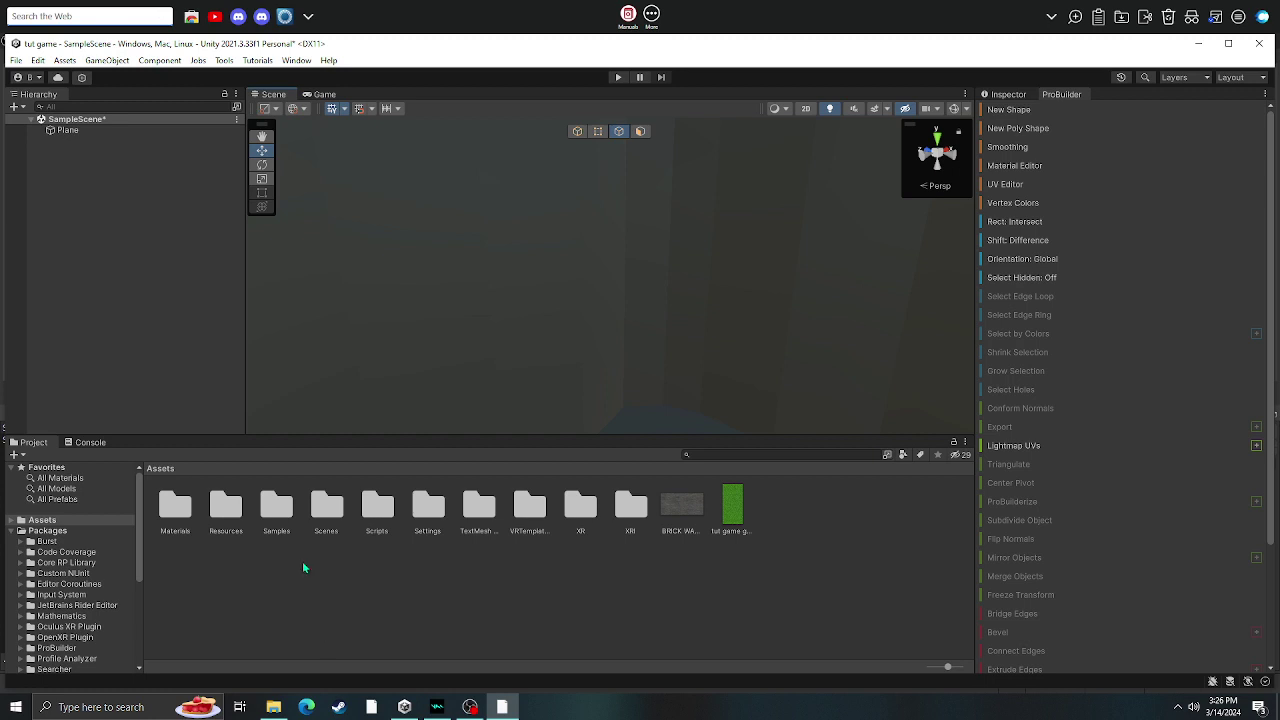
left_click(273, 707)
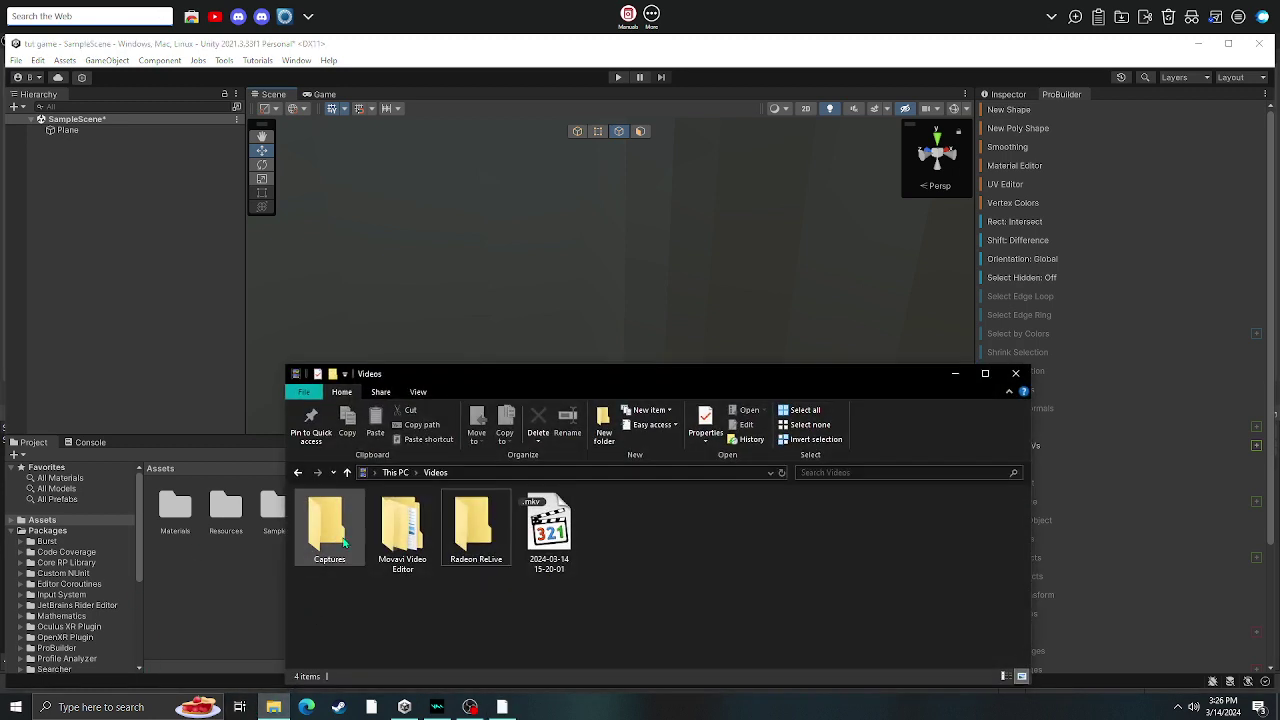
left_click(393, 474)
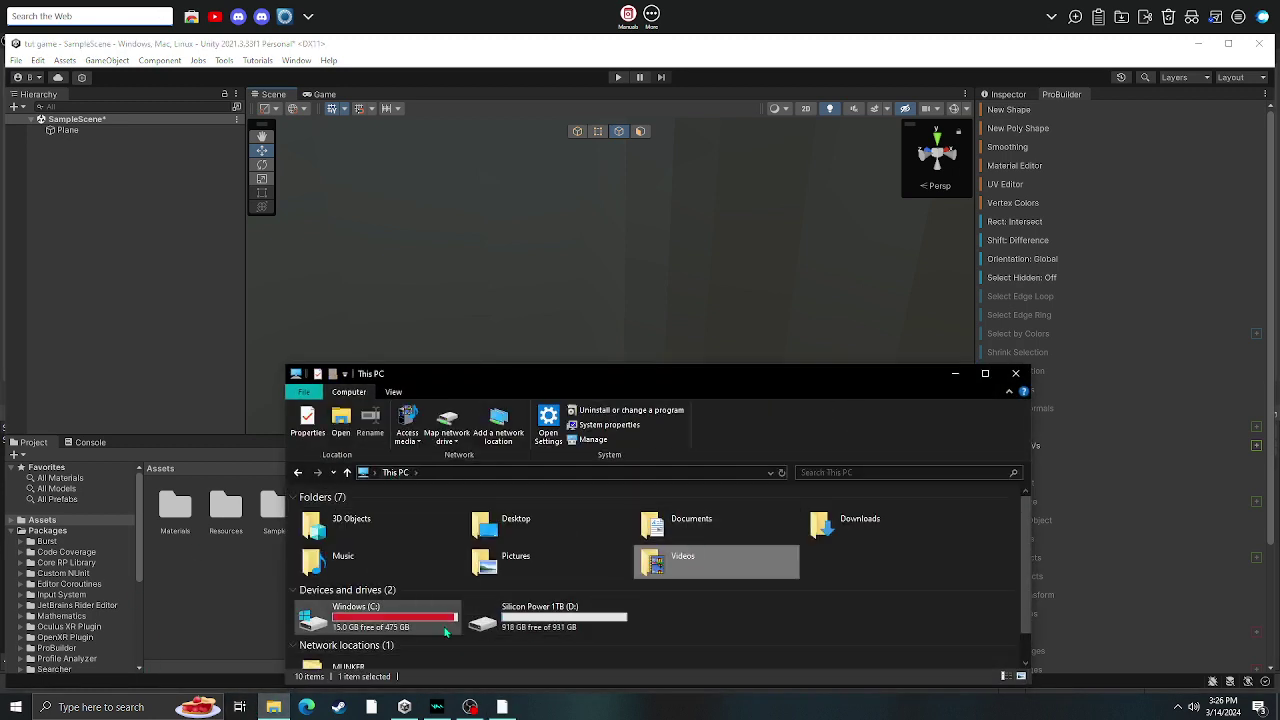
left_click(318, 712)
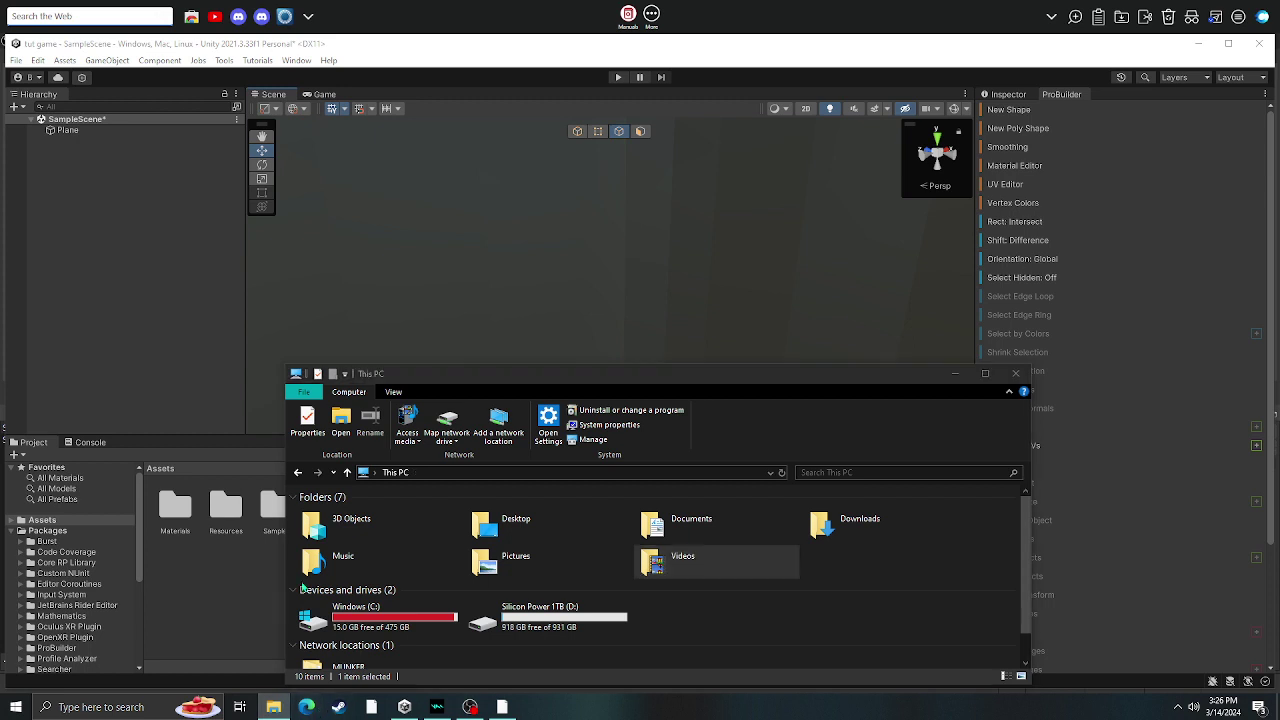
left_click(955, 374)
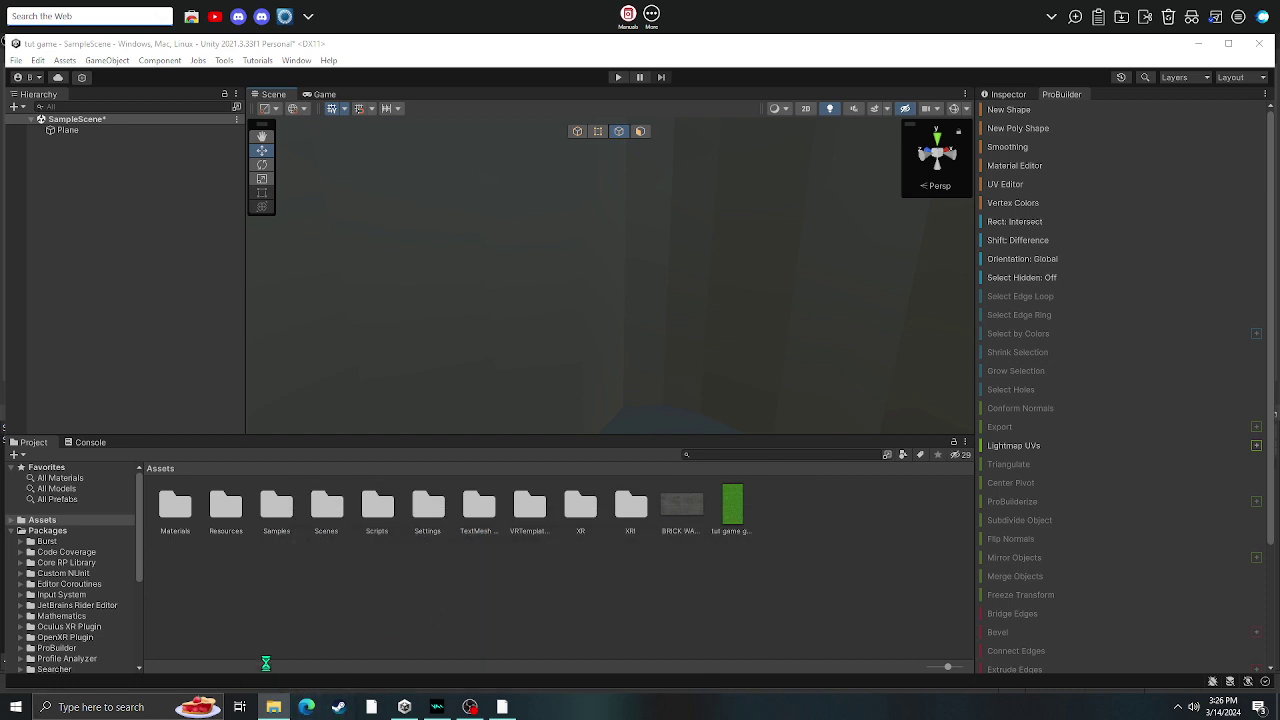
Switch to Microsoft Edge, search for "online grass texture" and open the full image results
mouse_move(404, 707)
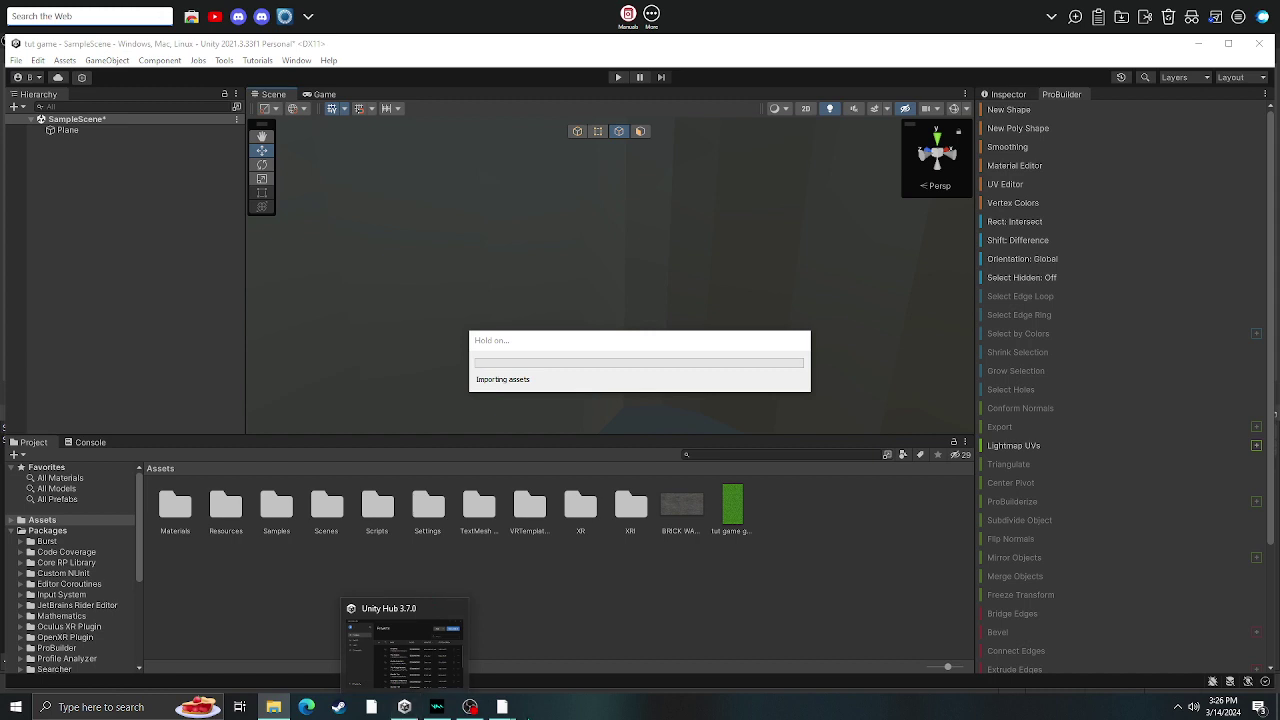
mouse_move(503, 707)
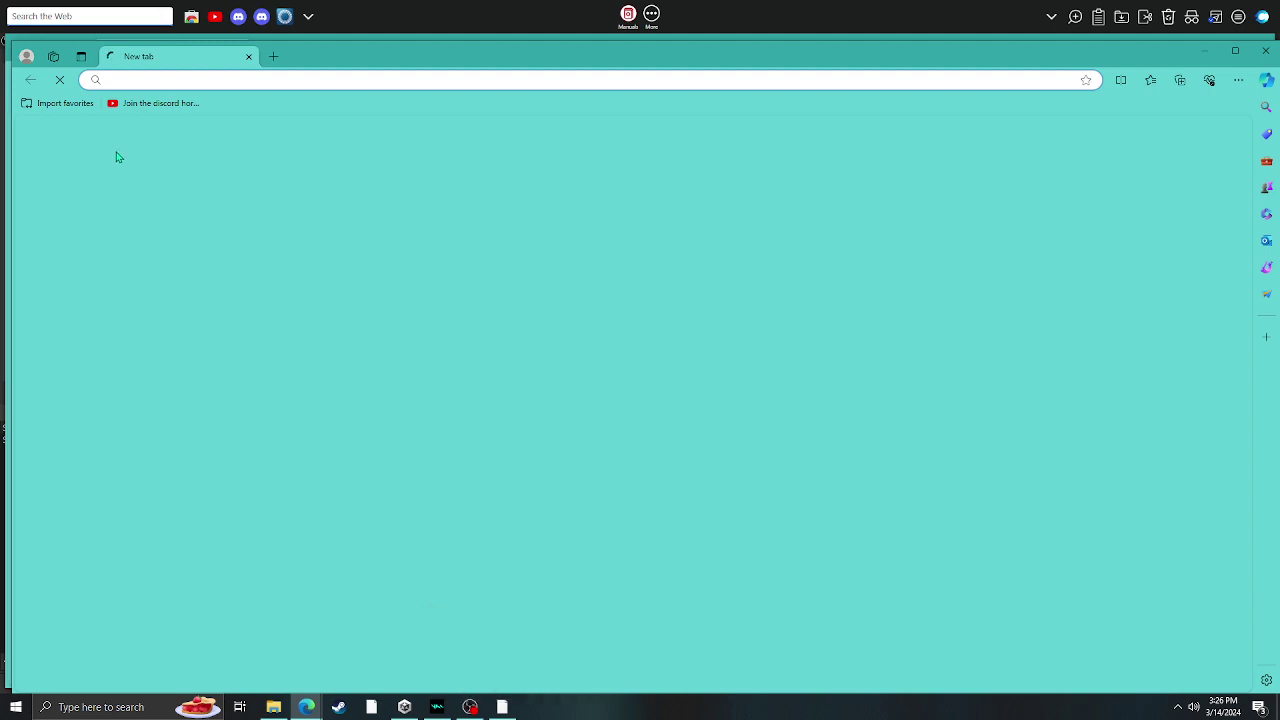
type("onlin")
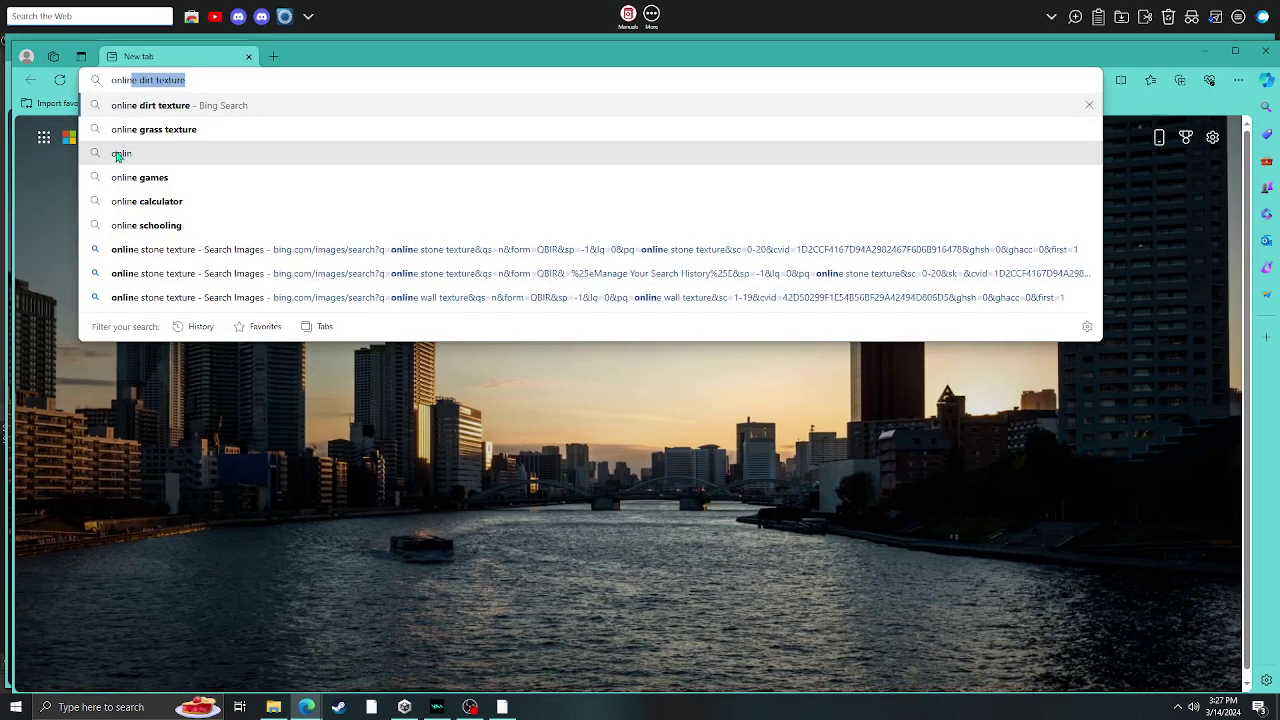
type("e")
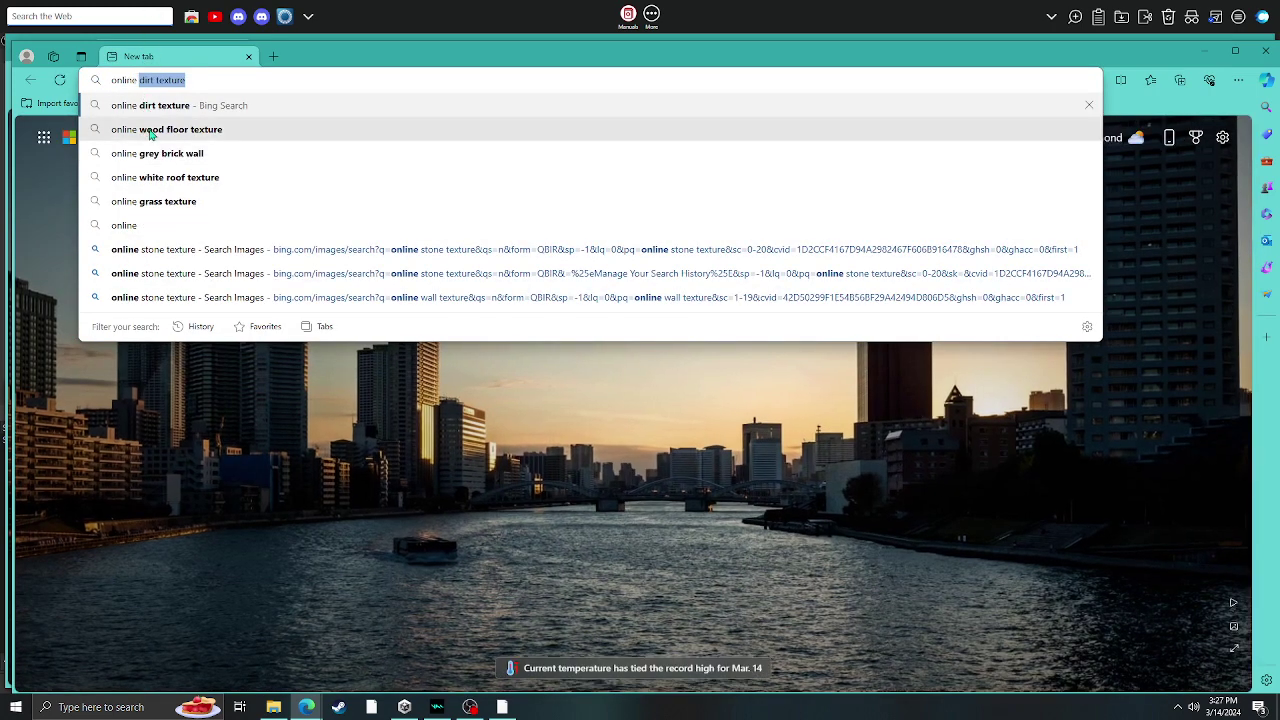
left_click(199, 202)
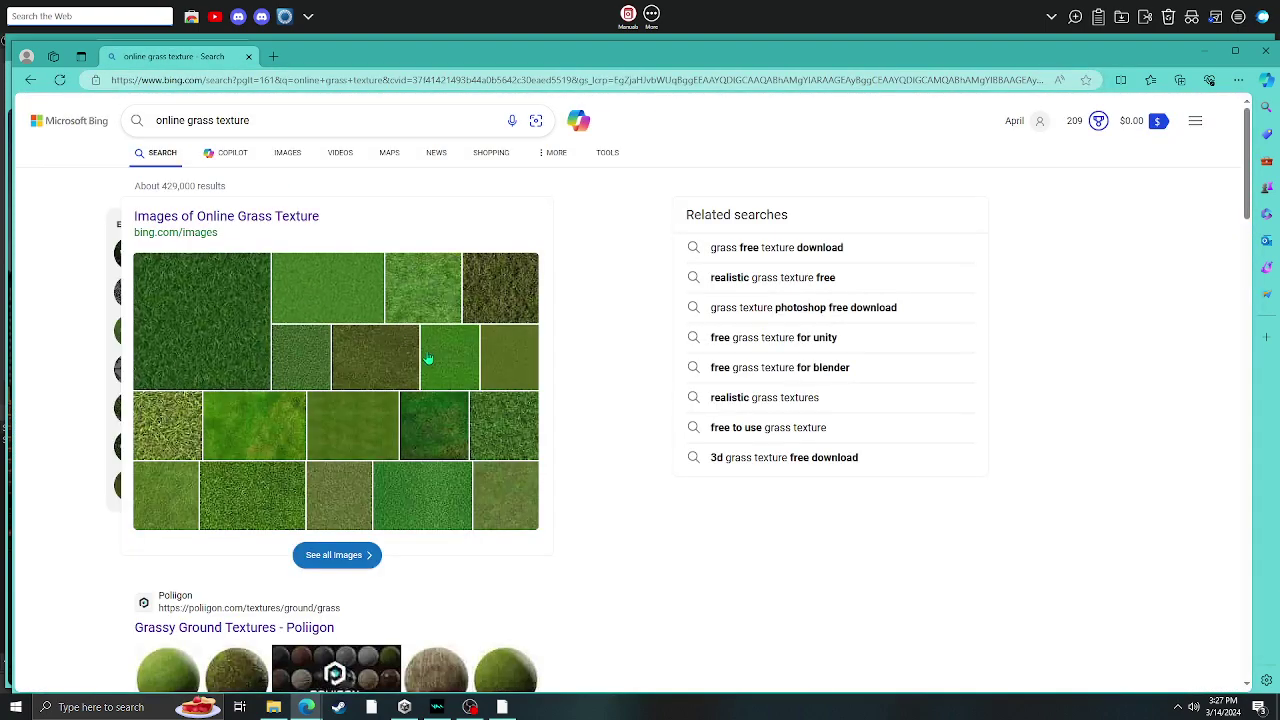
right_click(452, 355)
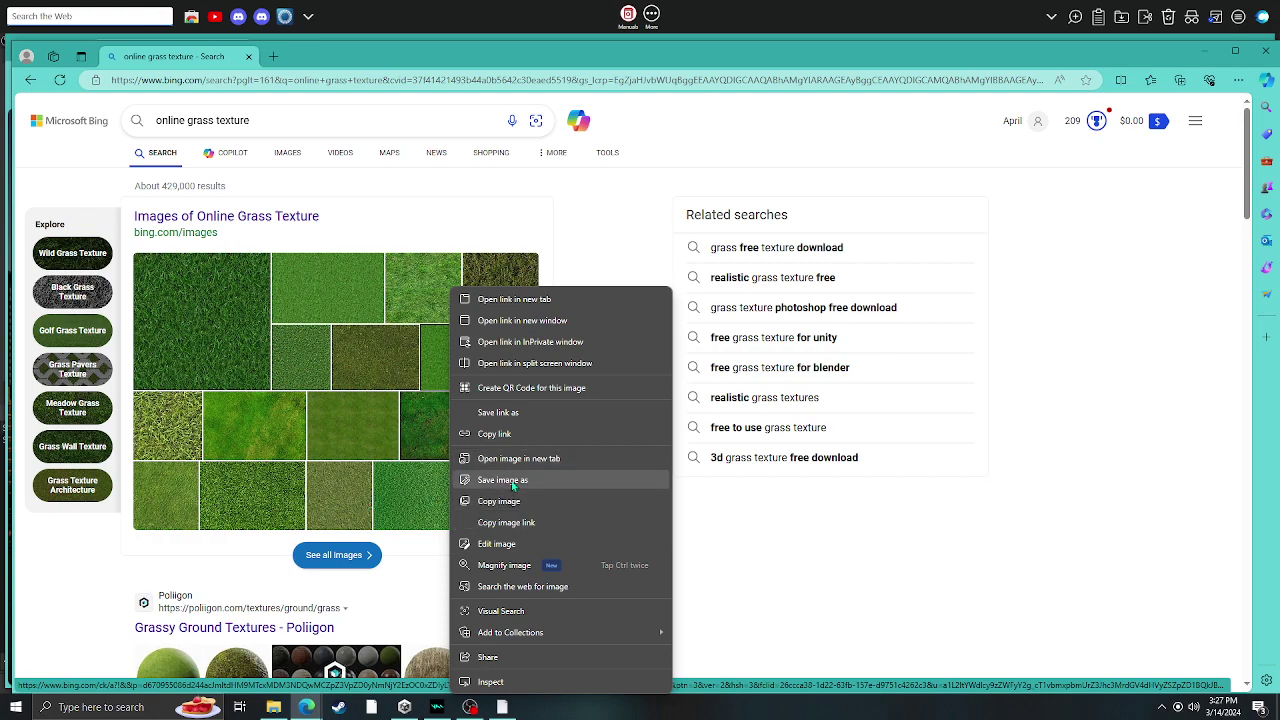
left_click(202, 564)
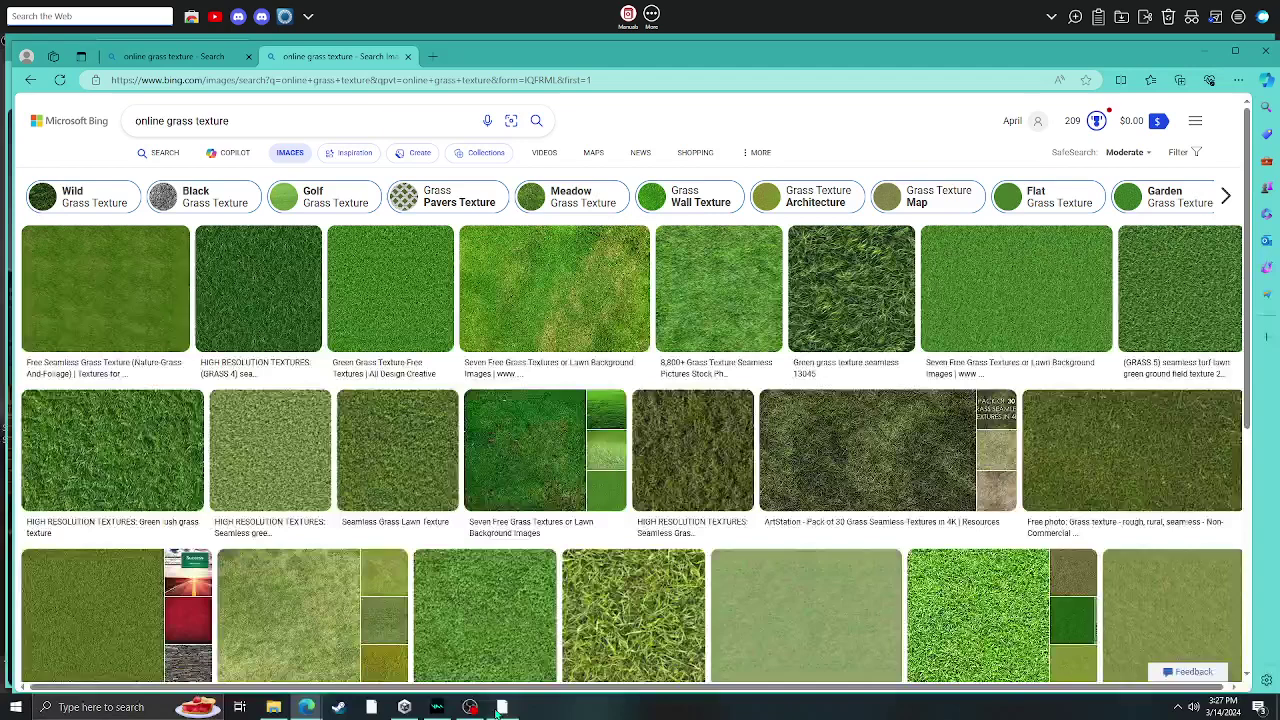
Switch to Unity and try bringing the tut game grass image from the Downloads folder into the project and onto the room
left_click(500, 709)
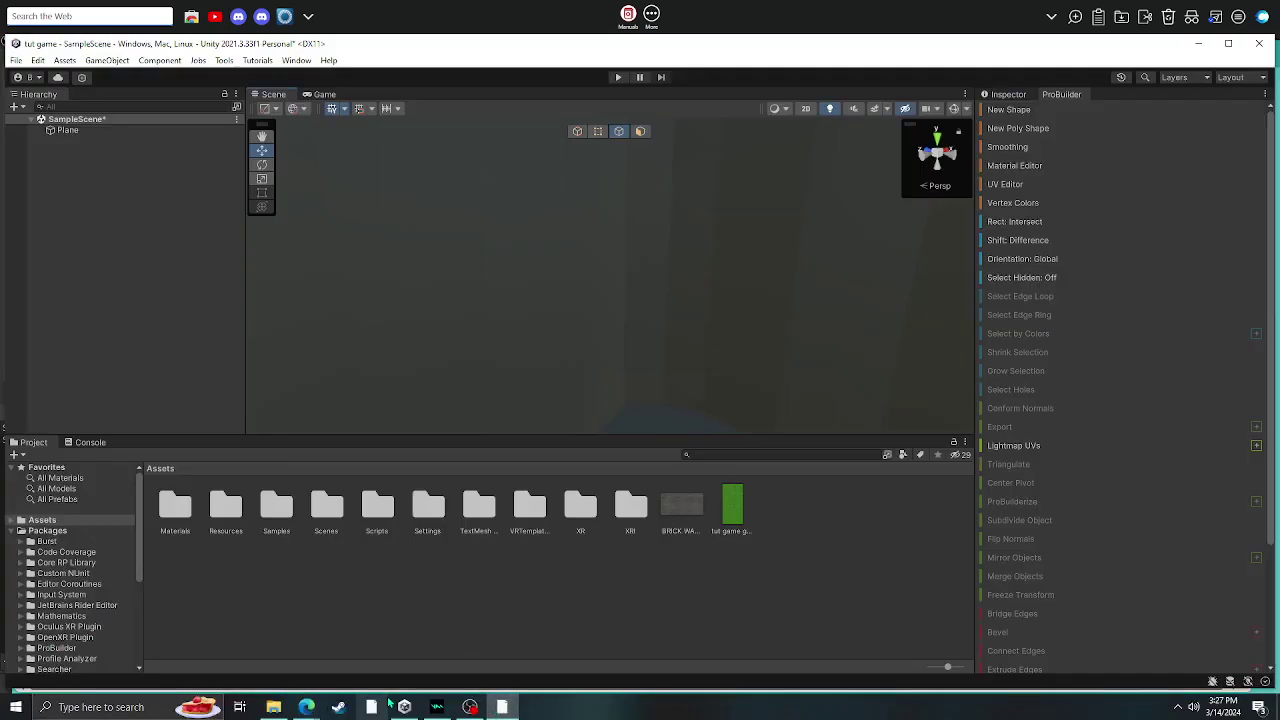
left_click(281, 711)
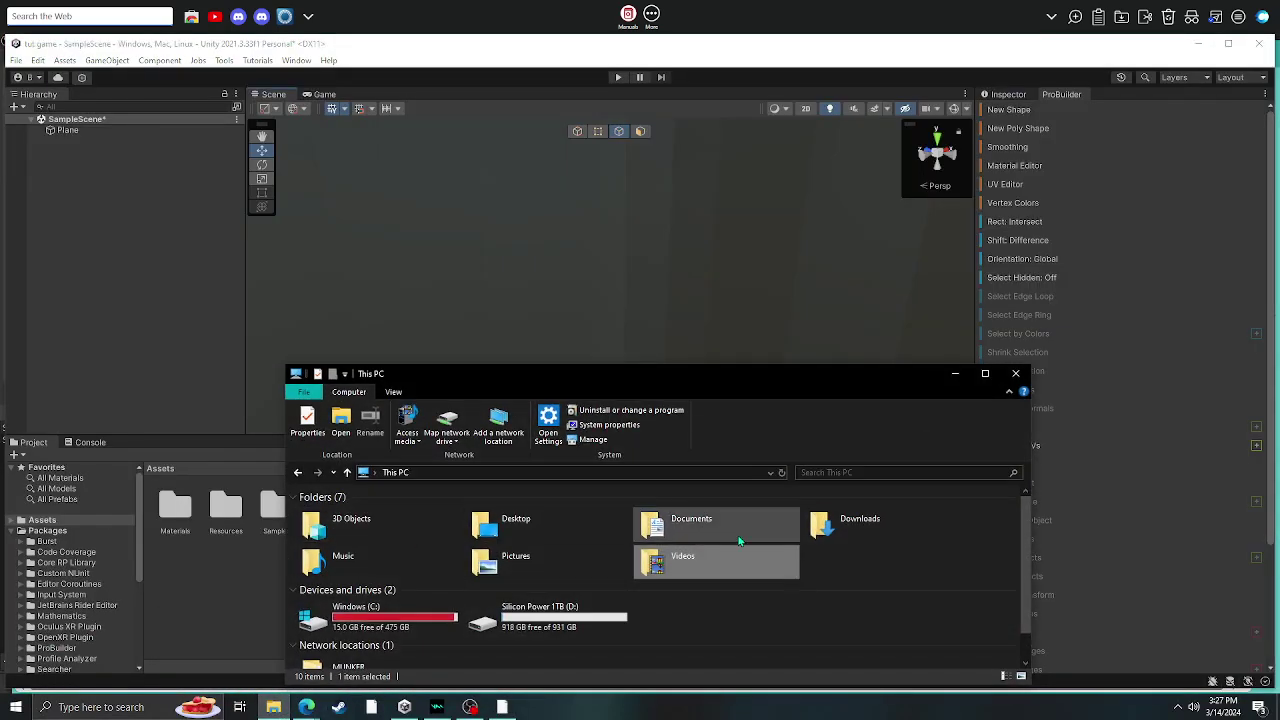
left_click(824, 528)
double_click(824, 528)
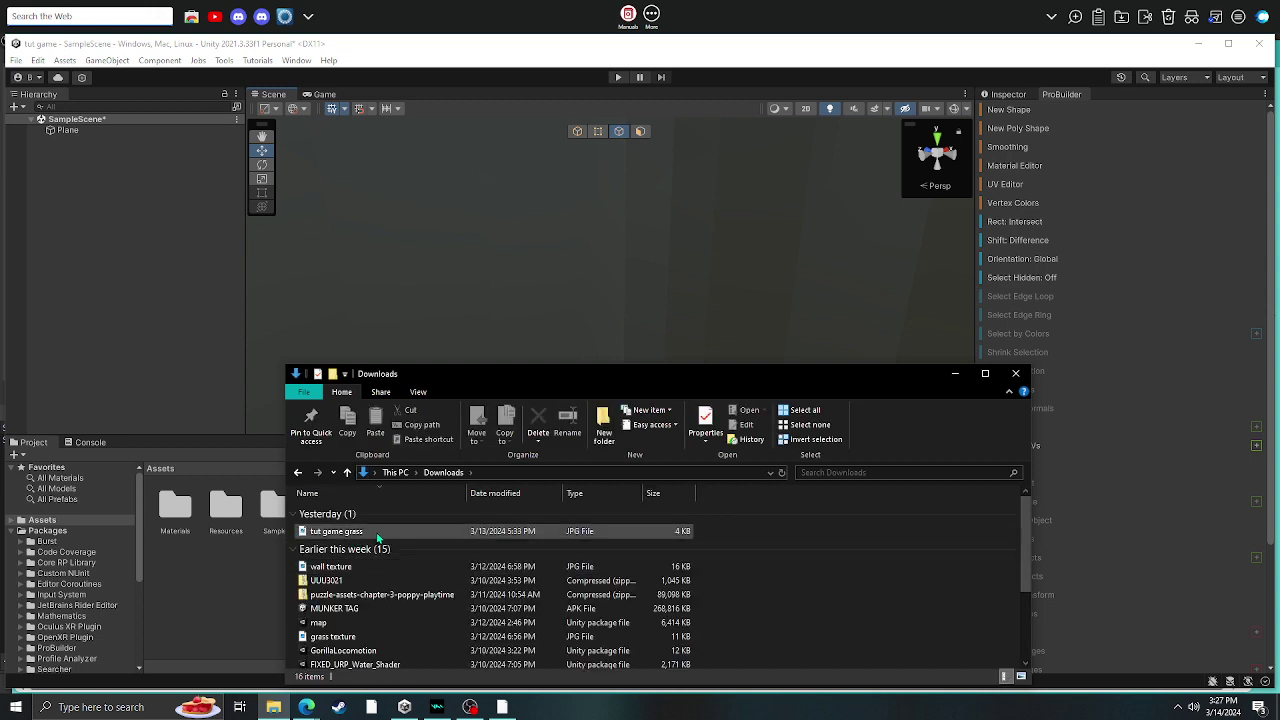
left_click_drag(366, 537, 227, 550)
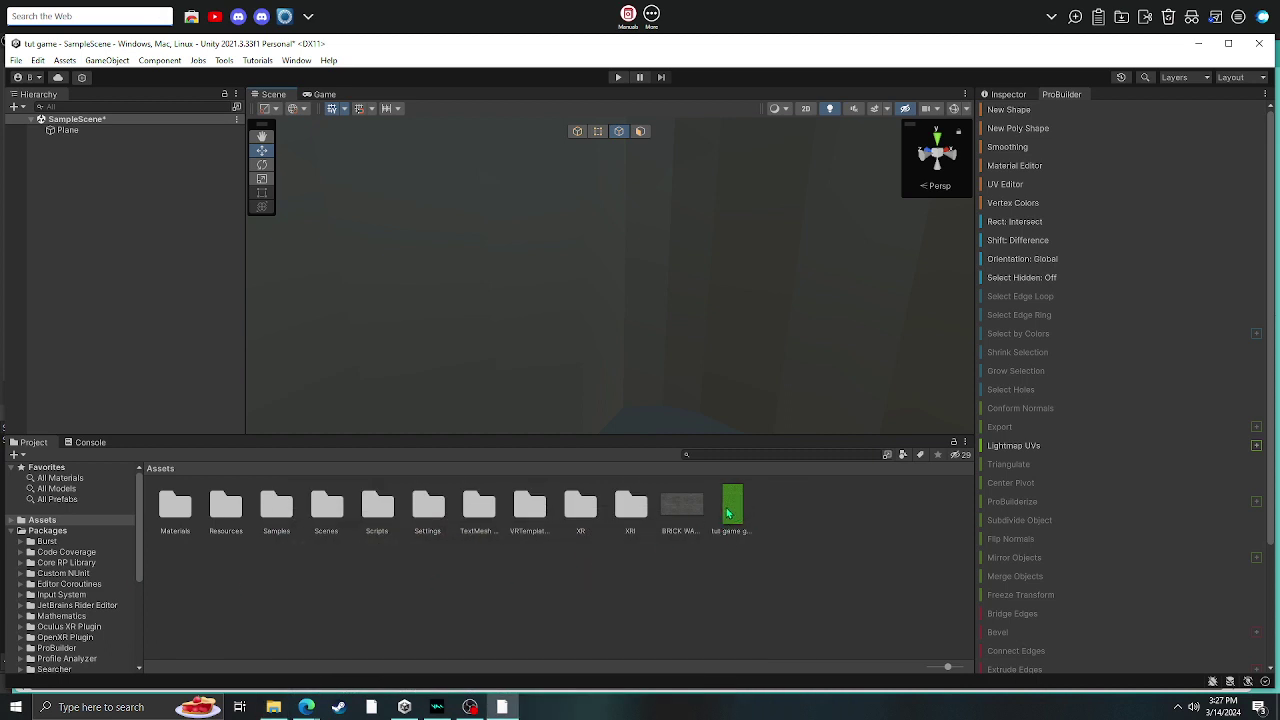
left_click_drag(728, 513, 689, 348)
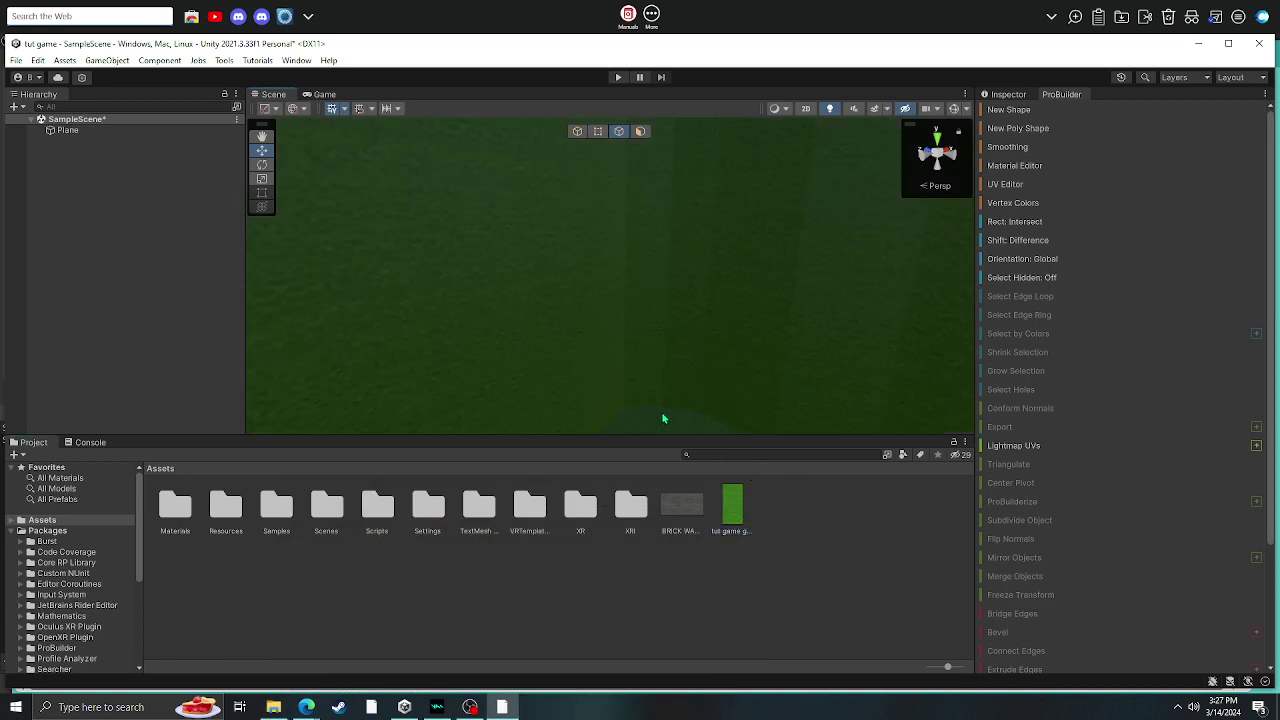
Place the Gorilla Rig prefab from Resources > GorillaPrefabs into the scene inside the room
right_click_drag(662, 414, 517, 371)
left_click(226, 517)
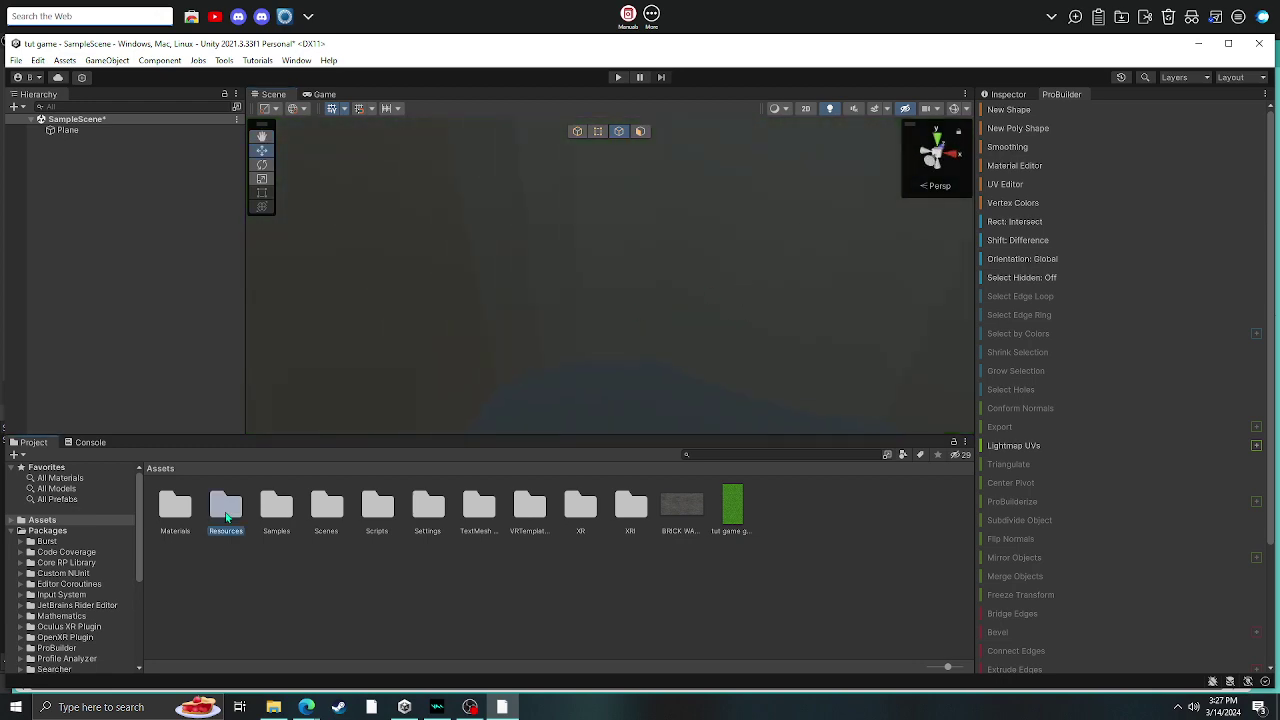
double_click(226, 517)
double_click(188, 508)
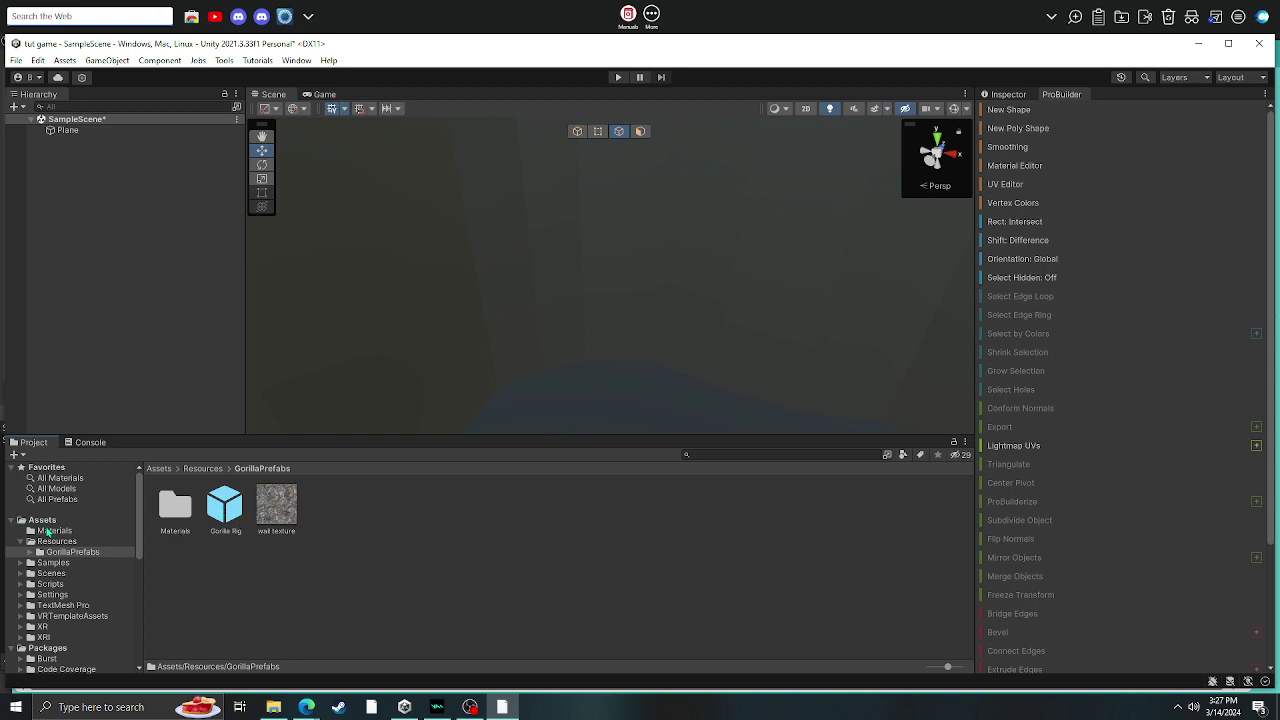
left_click_drag(224, 506, 483, 383)
Switch to object selection and move the Gorilla Rig horizontally away from the wall toward the middle of the room
left_click_drag(623, 319, 436, 314)
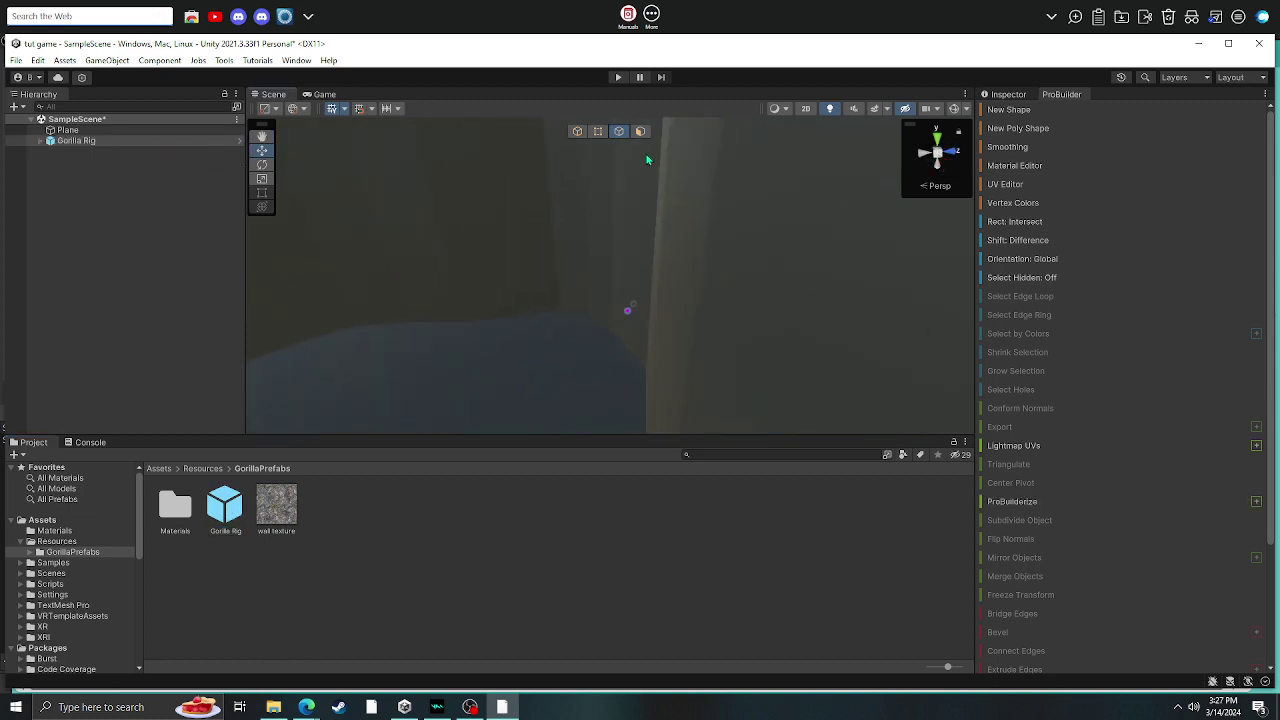
right_click_drag(790, 300, 736, 297)
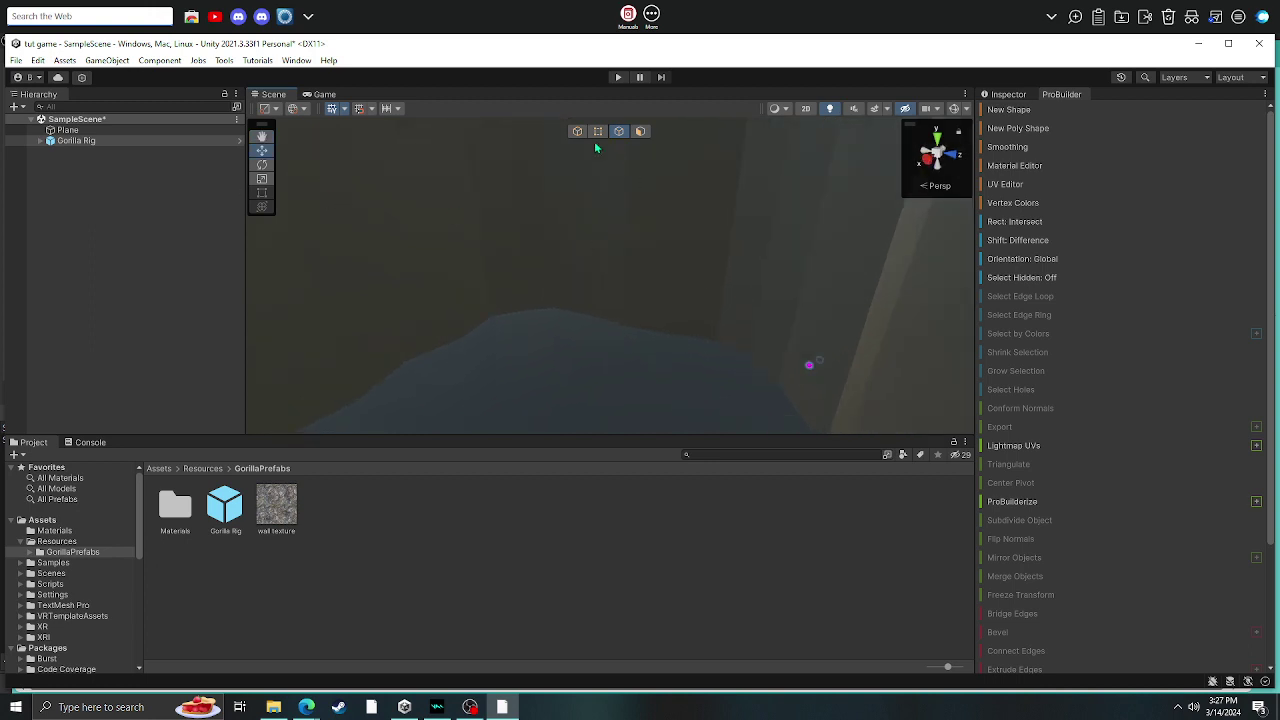
left_click(577, 133)
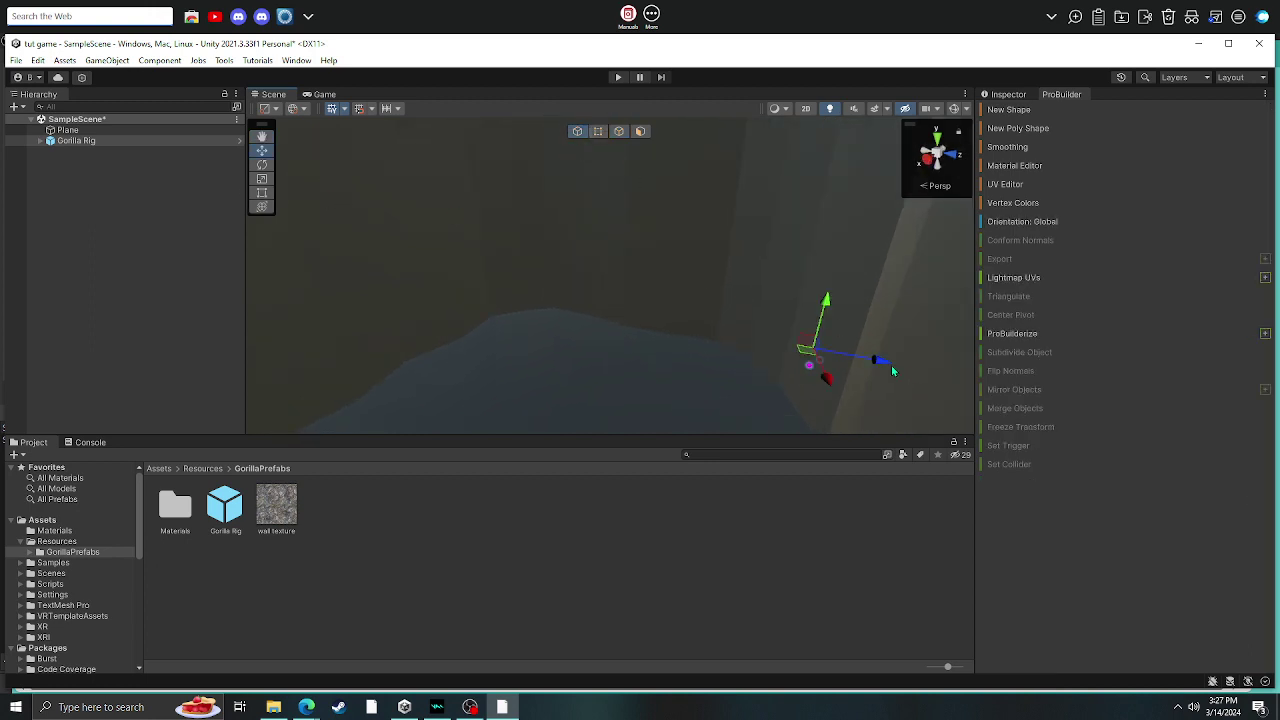
left_click_drag(893, 371, 602, 338)
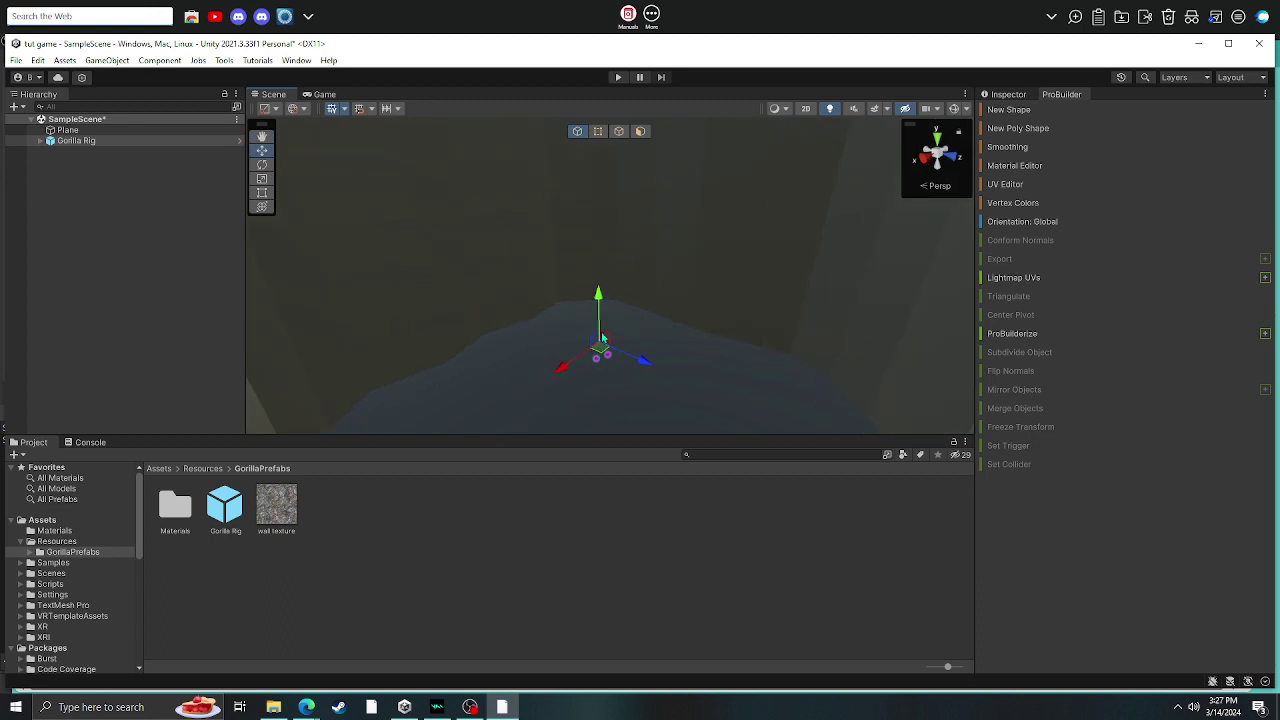
right_click_drag(602, 306, 597, 226)
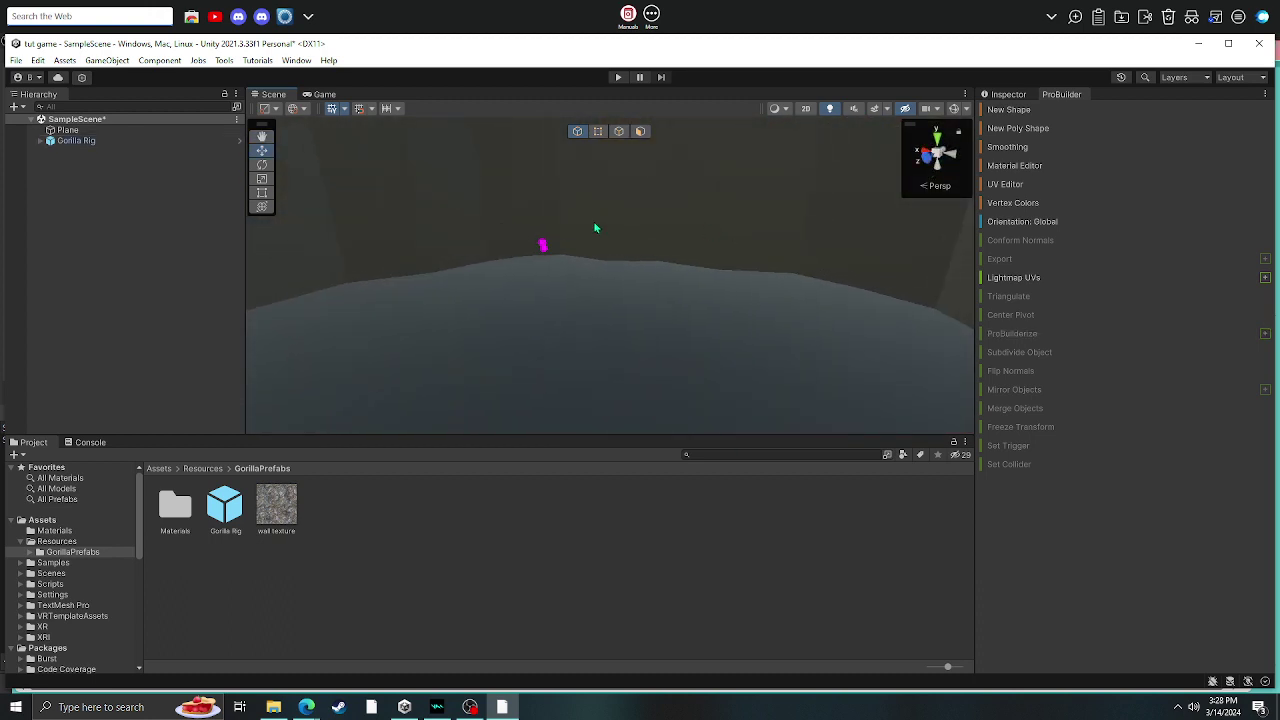
Lower the Gorilla Rig toward the floor and check its component properties
double_click(78, 141)
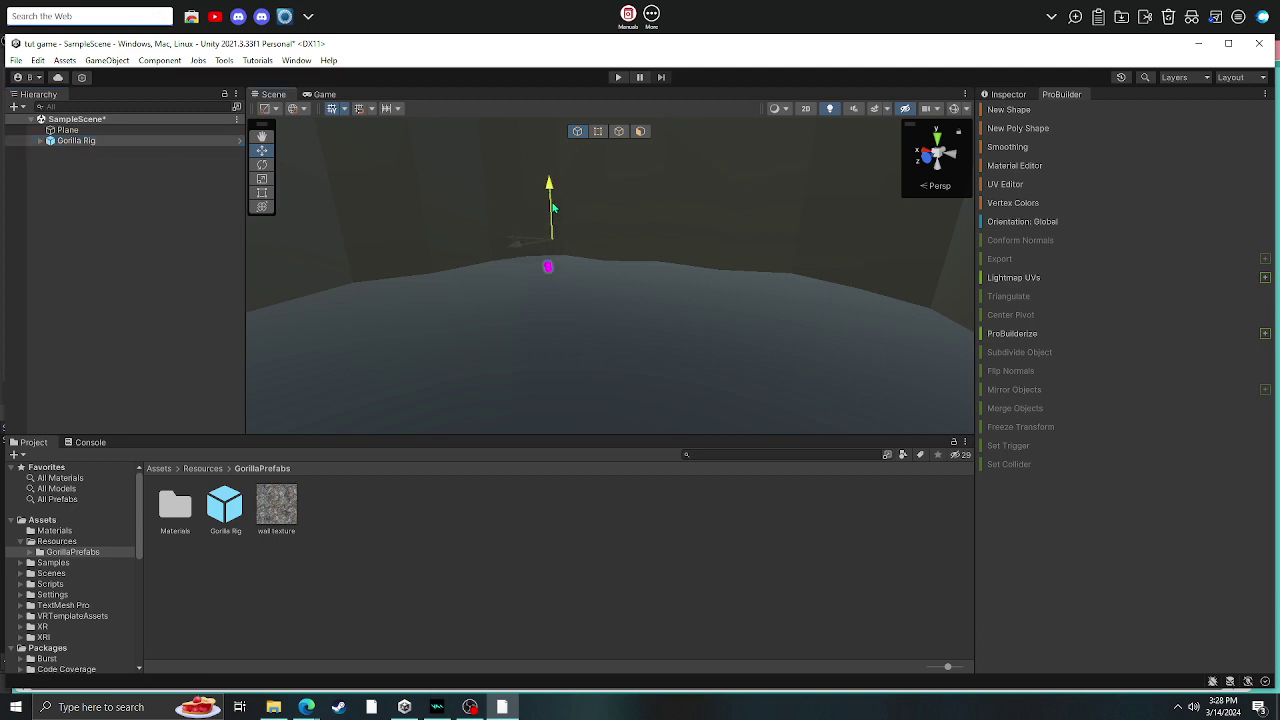
right_click_drag(584, 266, 575, 197)
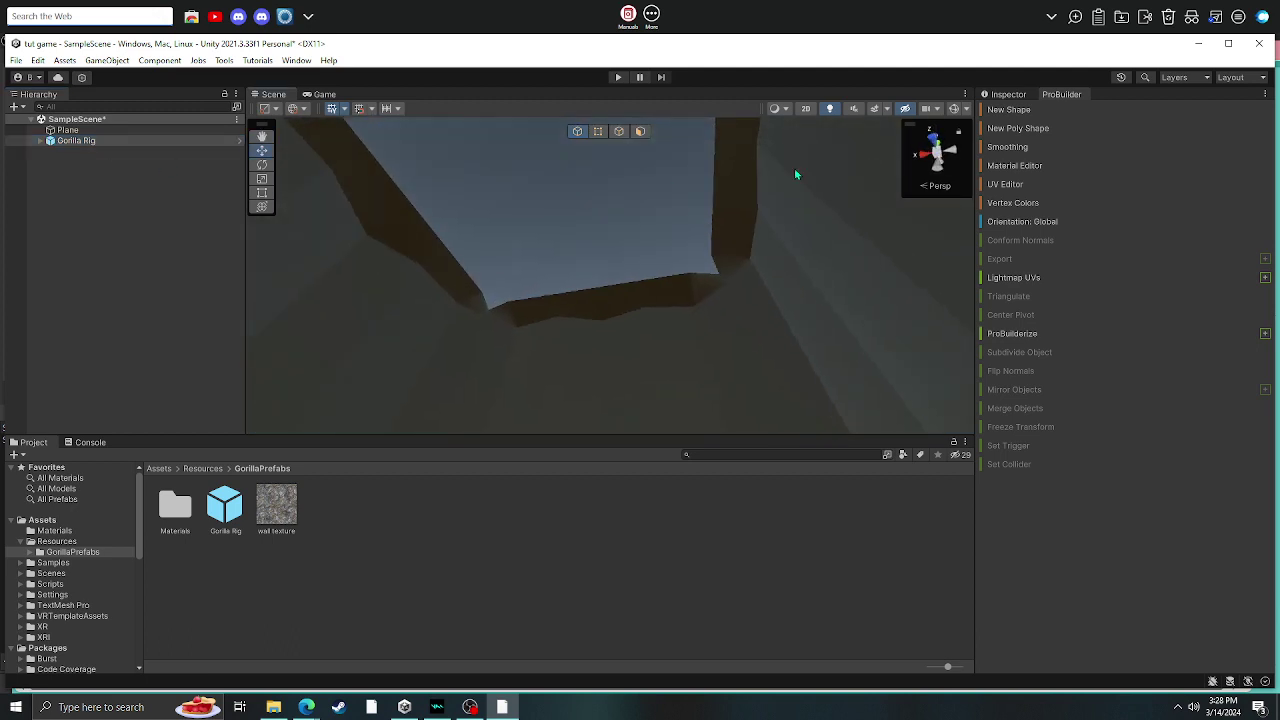
left_click(1008, 95)
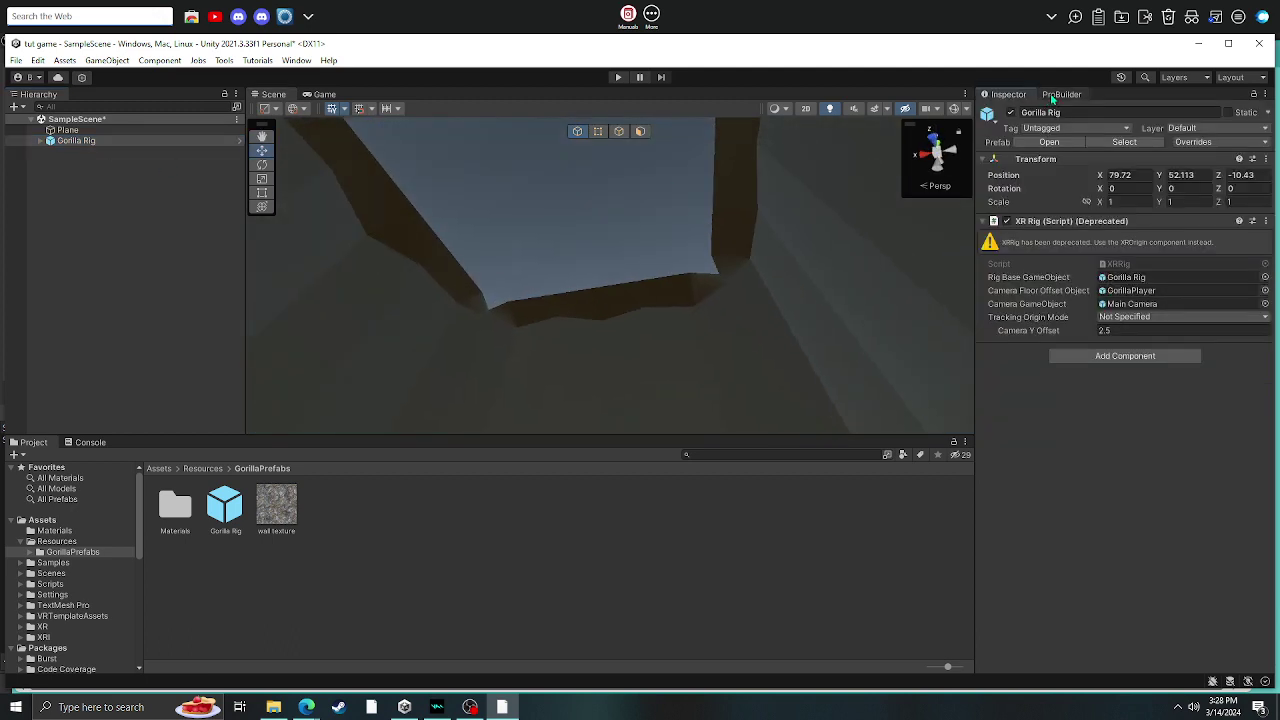
left_click(1058, 95)
Switch to face selection and raise a single floor face beside the Gorilla Rig slightly
right_click_drag(640, 260, 536, 315)
left_click(641, 131)
left_click(574, 320)
key("w")
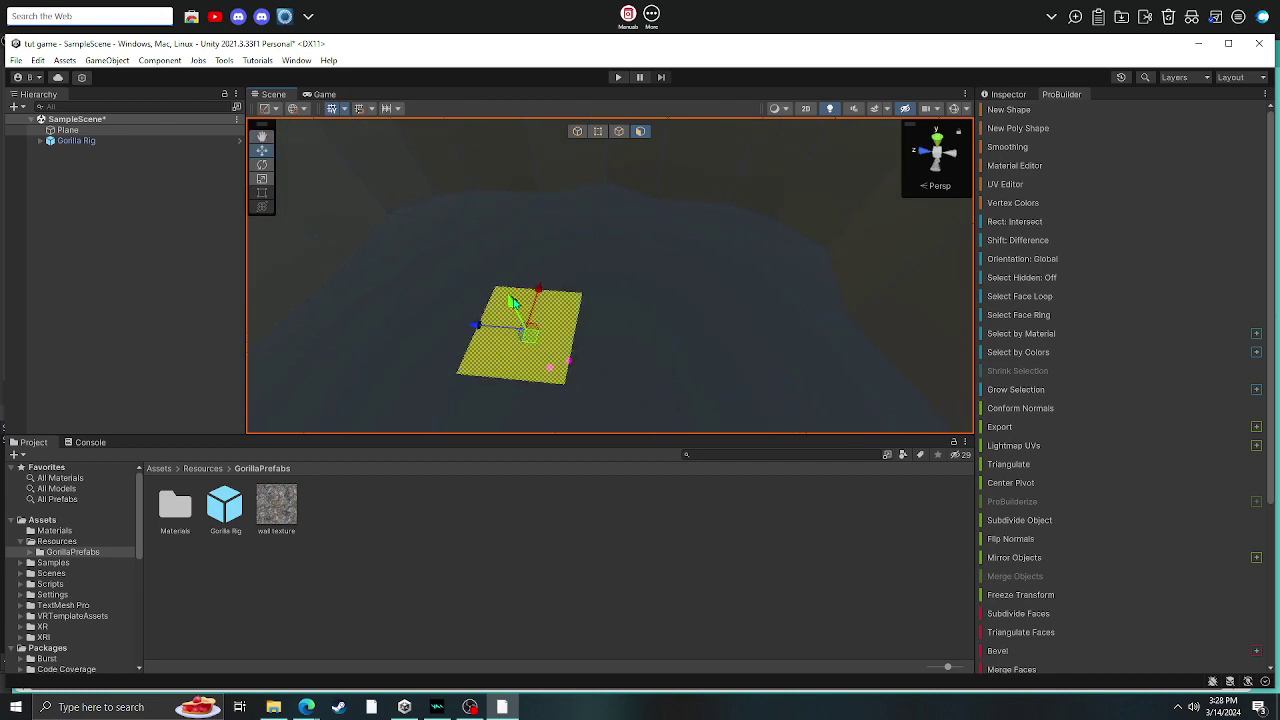
left_click_drag(512, 300, 597, 147, "shift")
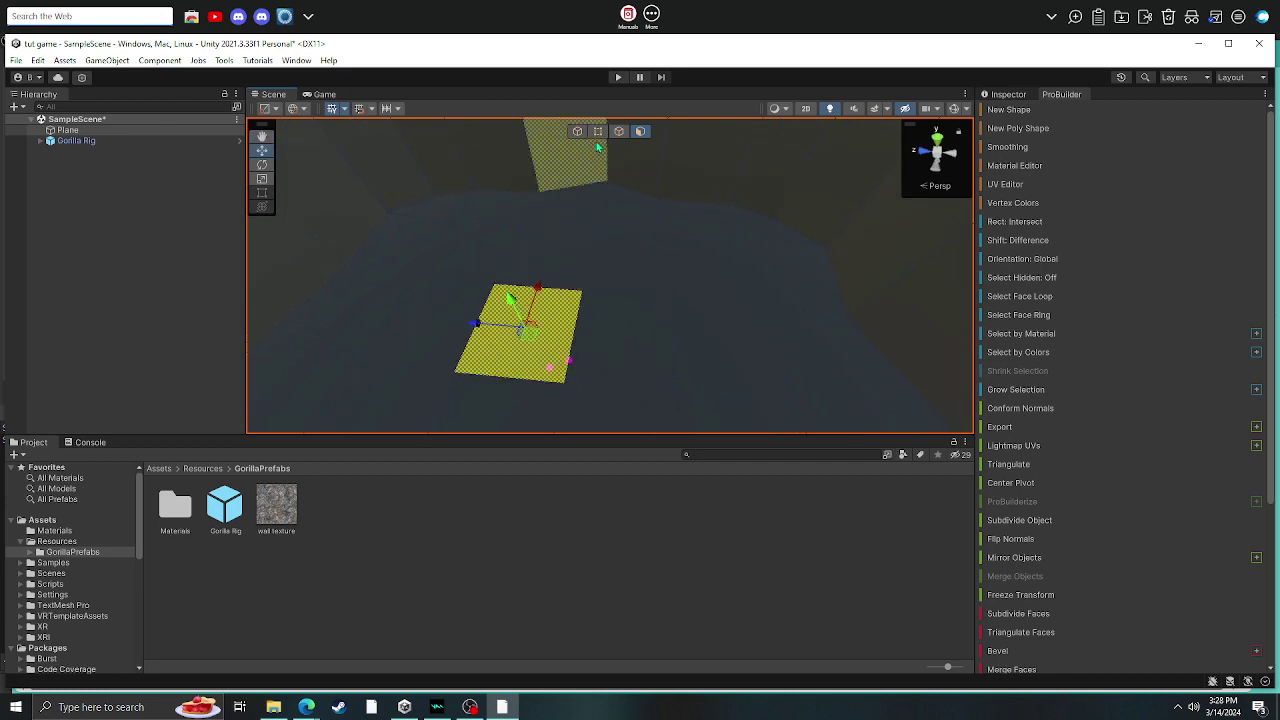
Switch to vertex selection and shift several individual floor vertices slightly to make the ground uneven
left_click(598, 131)
left_click(607, 228)
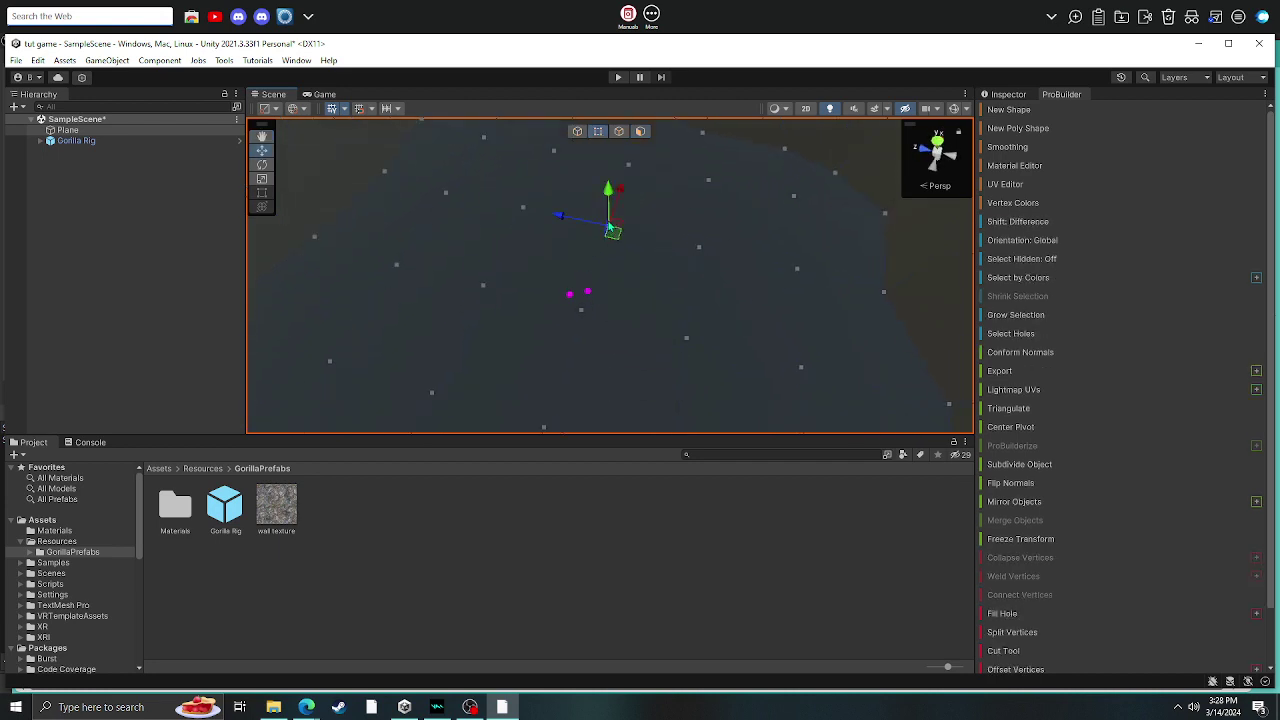
left_click_drag(609, 214, 609, 202)
right_click_drag(609, 203, 588, 224)
key("w")
left_click(535, 216)
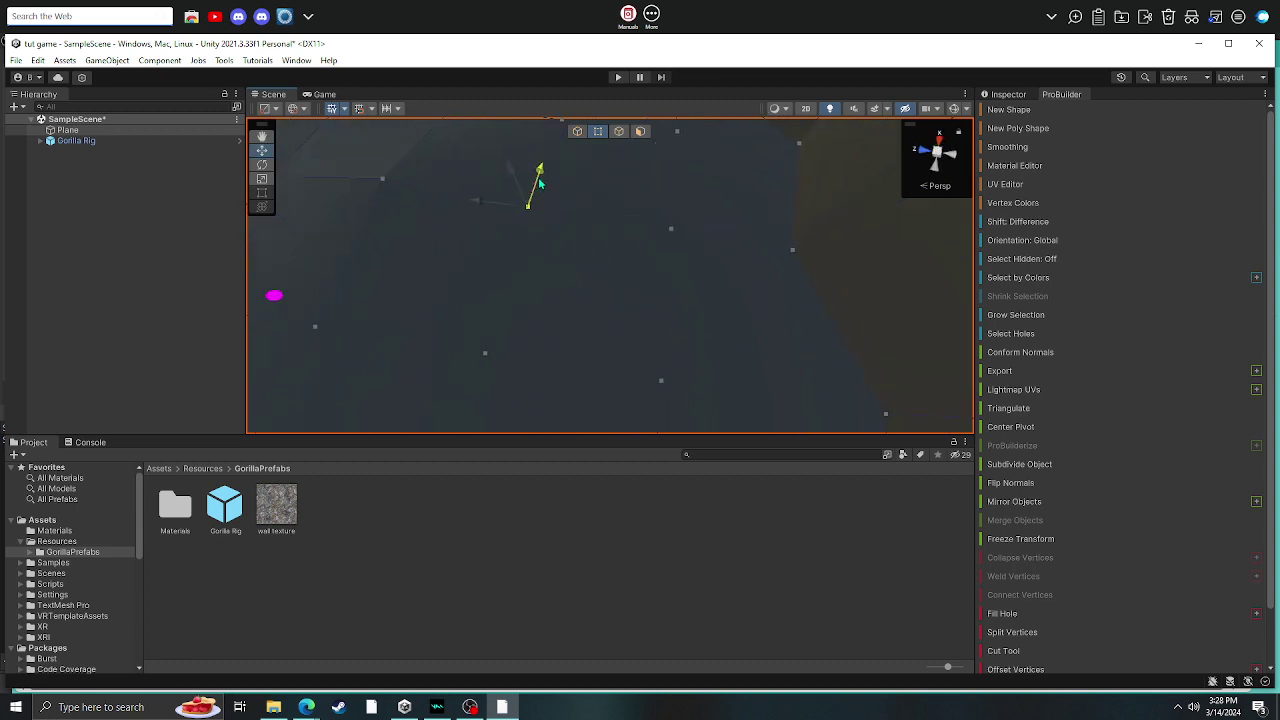
right_click_drag(502, 205, 532, 148)
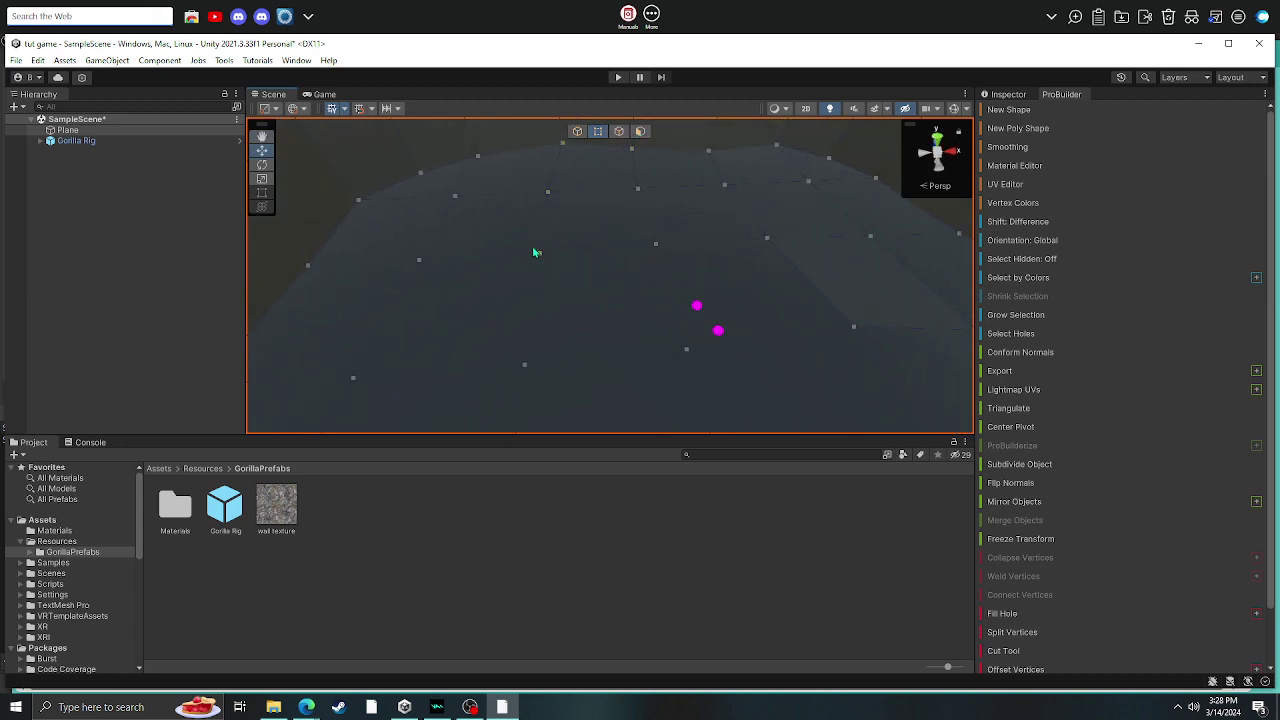
left_click(540, 253)
left_click_drag(535, 236, 536, 232)
left_click(650, 244)
left_click_drag(664, 246, 645, 264)
Raise the innermost top-rim vertex slightly at each of the room's wall corners
right_click_drag(650, 256, 672, 156)
left_click(642, 250)
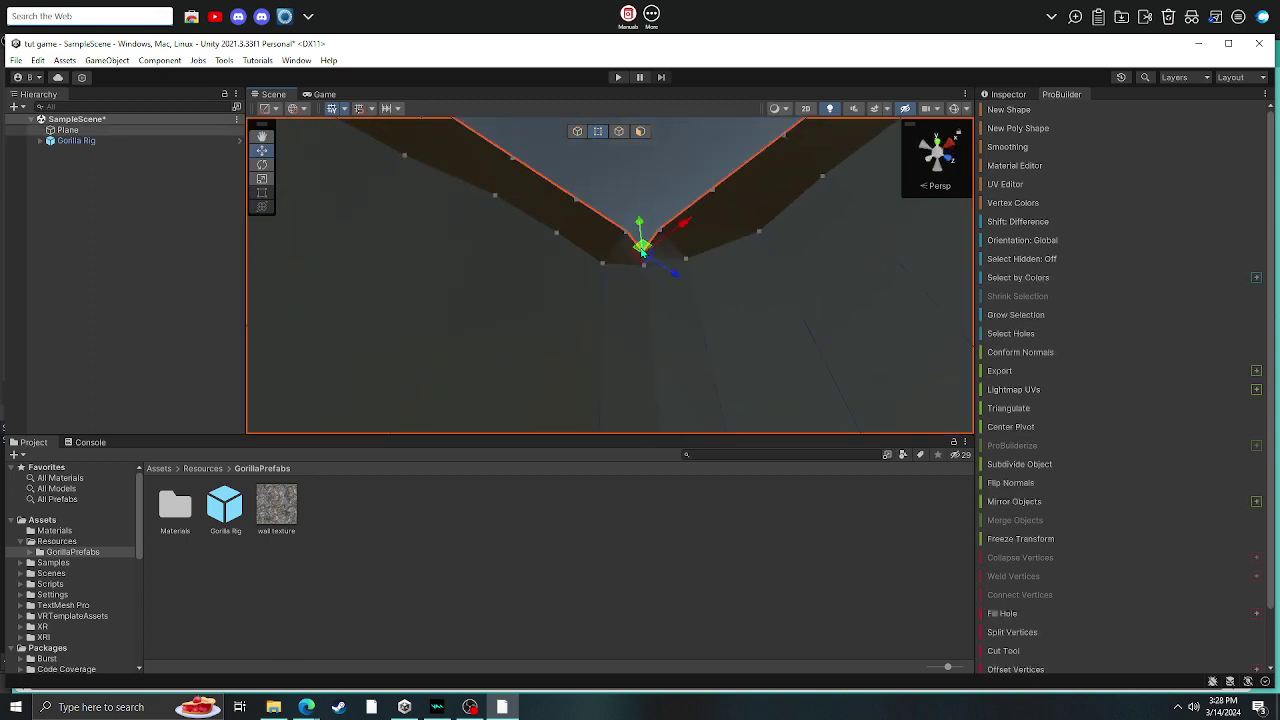
left_click_drag(642, 237, 642, 222)
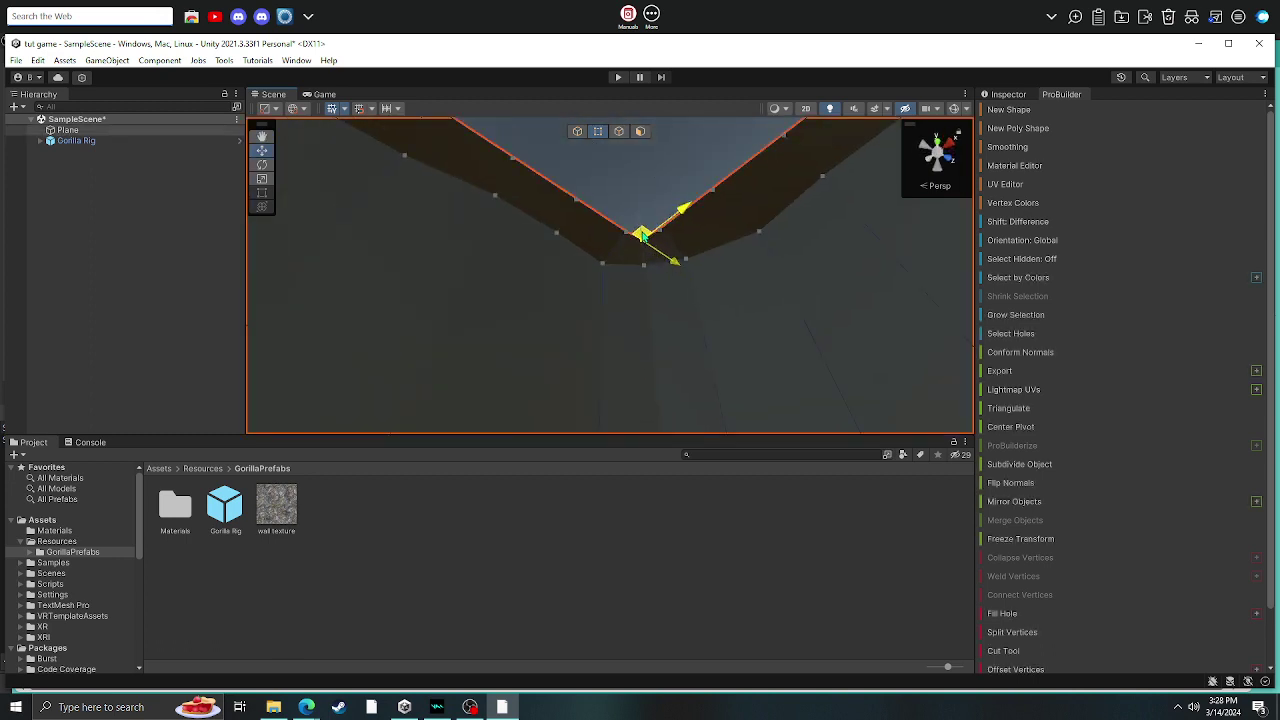
left_click(660, 195)
right_click_drag(660, 195, 563, 206)
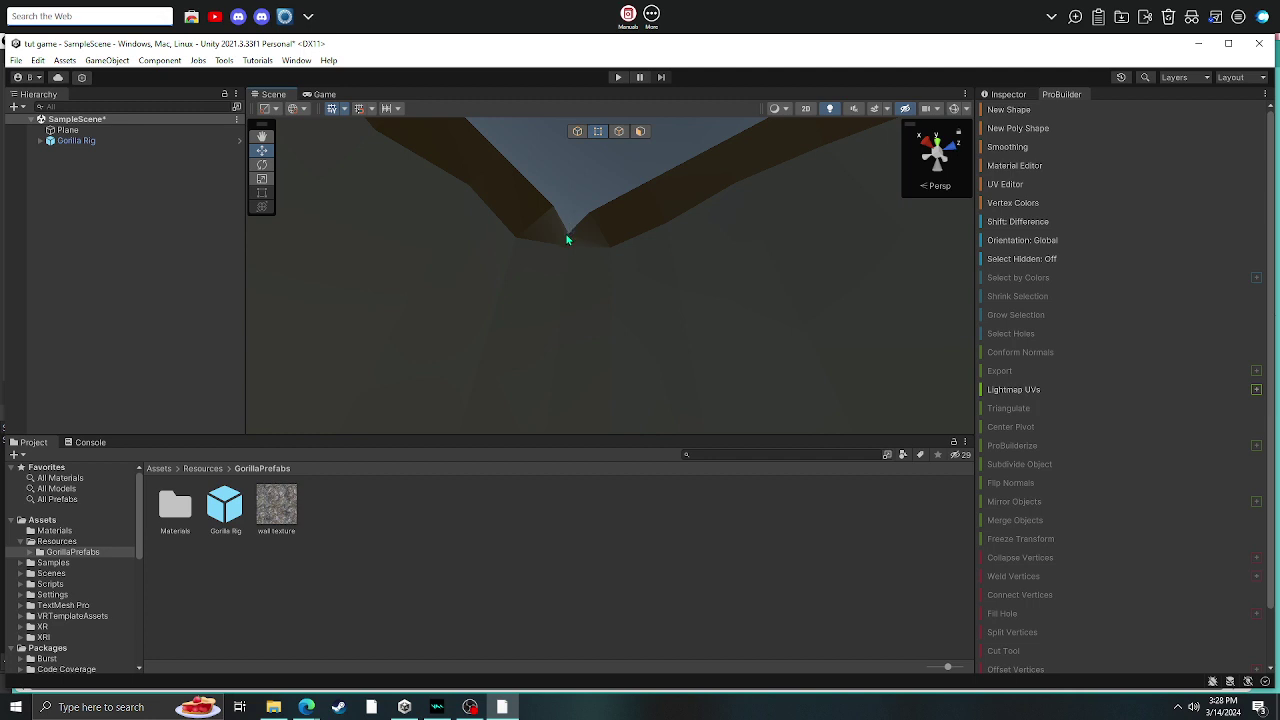
left_click(567, 238)
left_click_drag(569, 223, 569, 210)
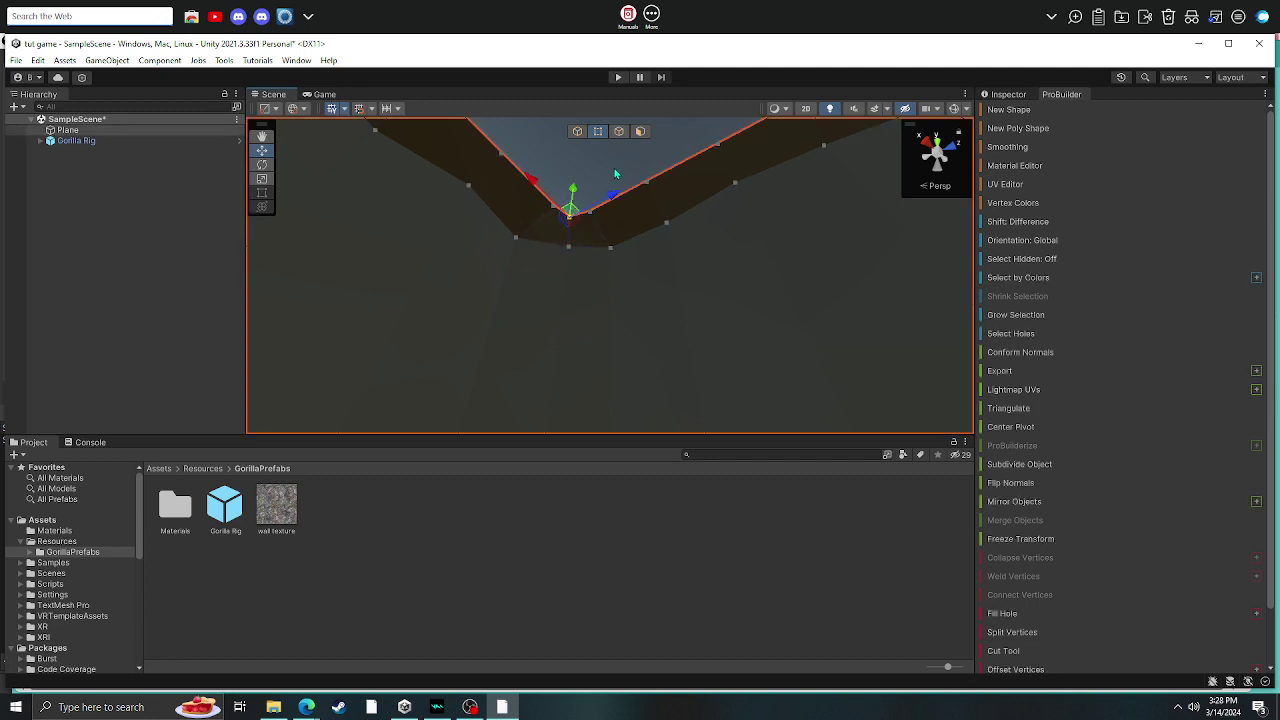
left_click(616, 168)
right_click_drag(616, 168, 483, 208)
left_click(591, 222)
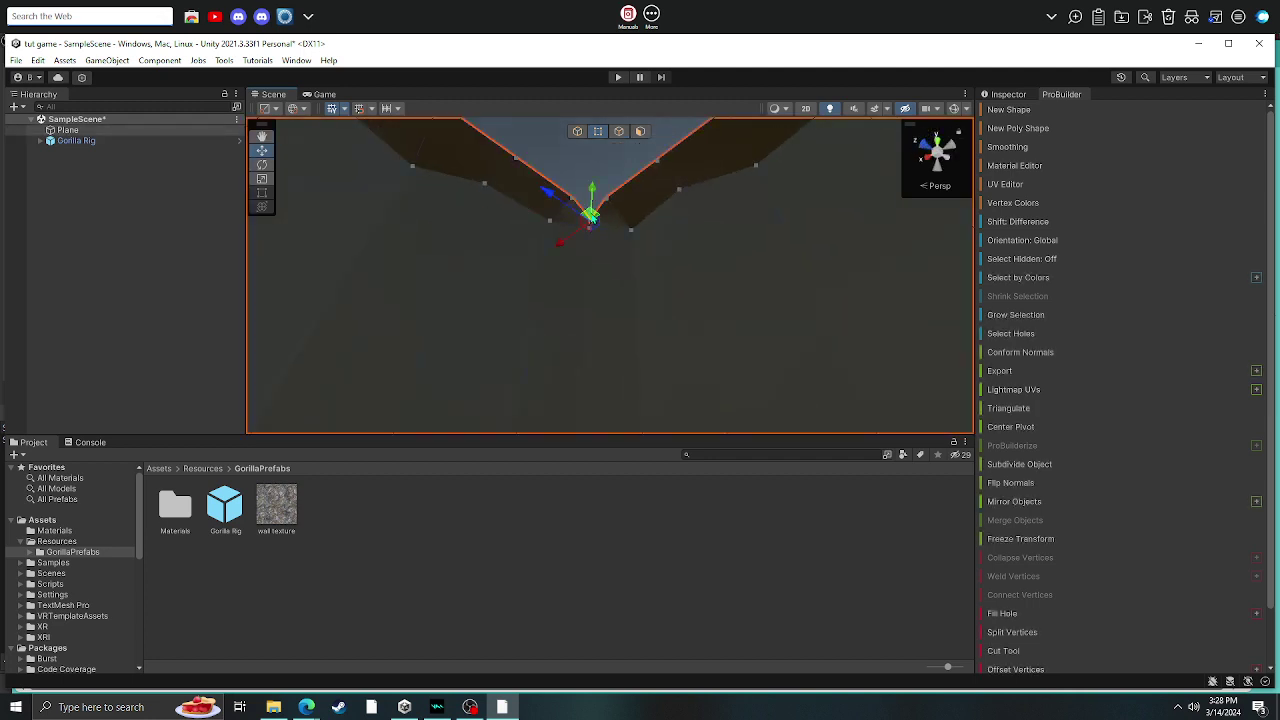
left_click_drag(591, 210, 591, 200)
left_click(575, 175)
right_click_drag(575, 175, 432, 200)
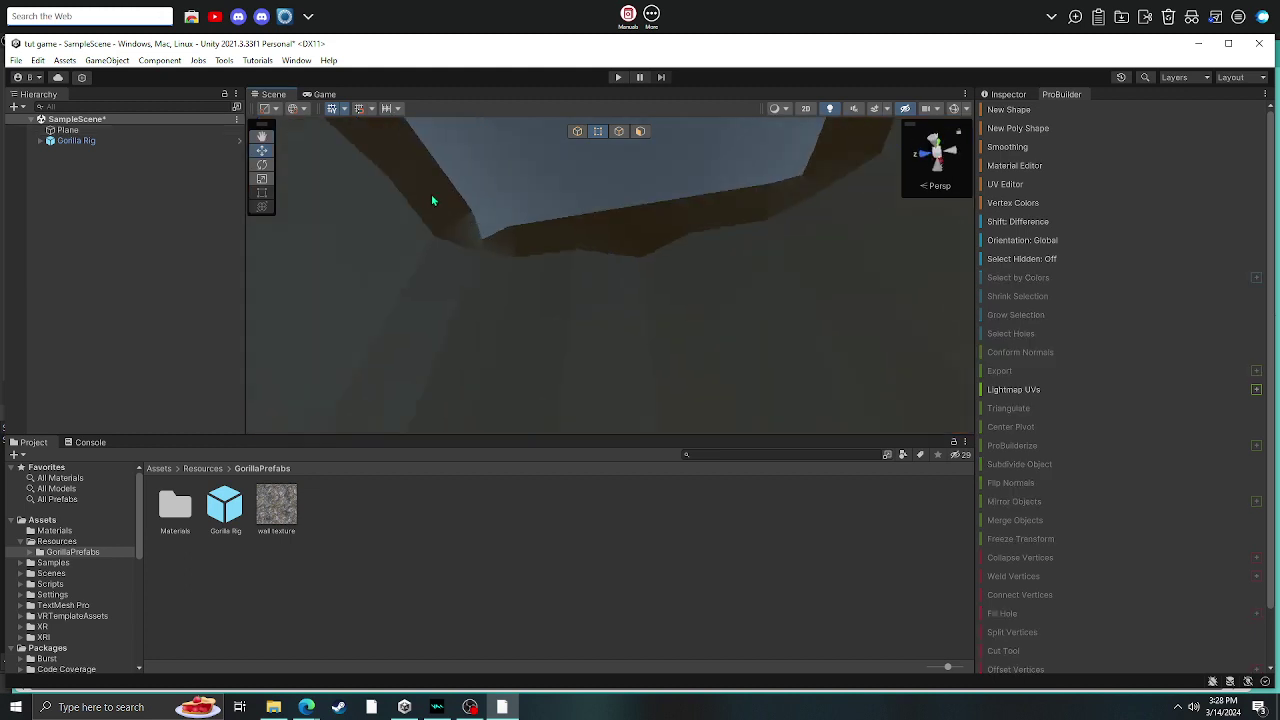
left_click(482, 240)
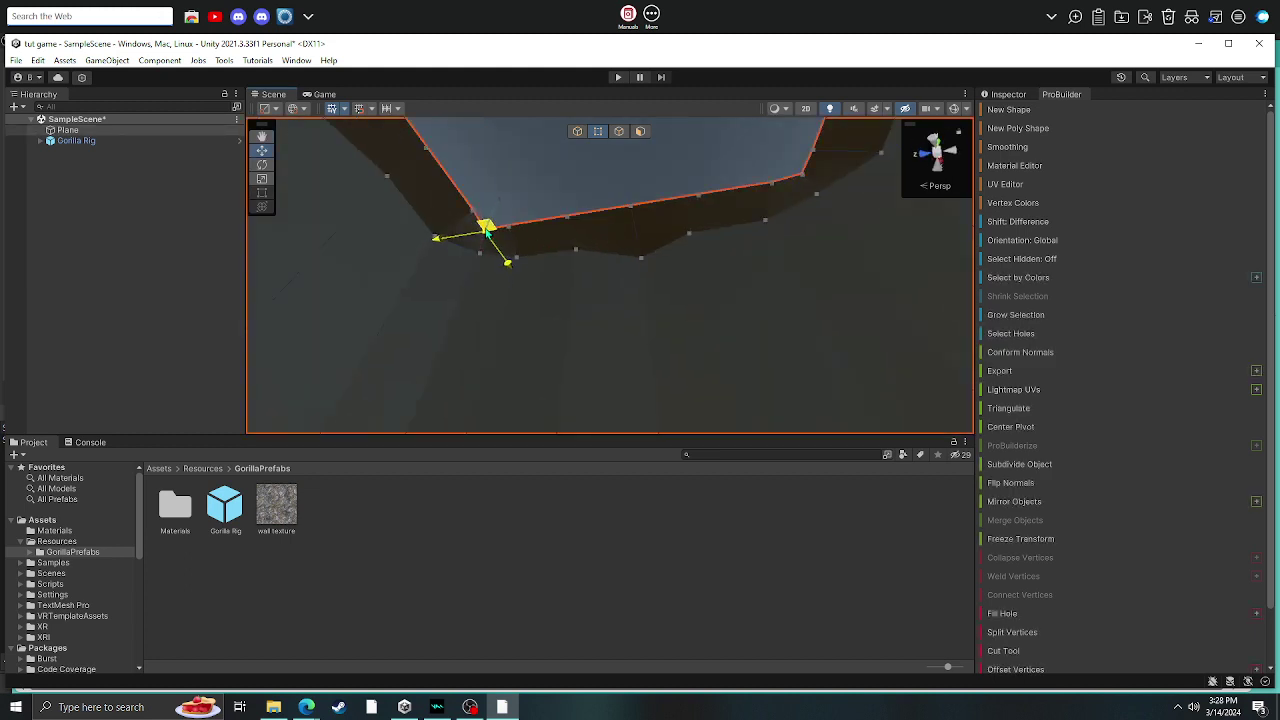
Switch to face selection and select the floor faces across the far half of the room
right_click_drag(508, 190, 526, 368)
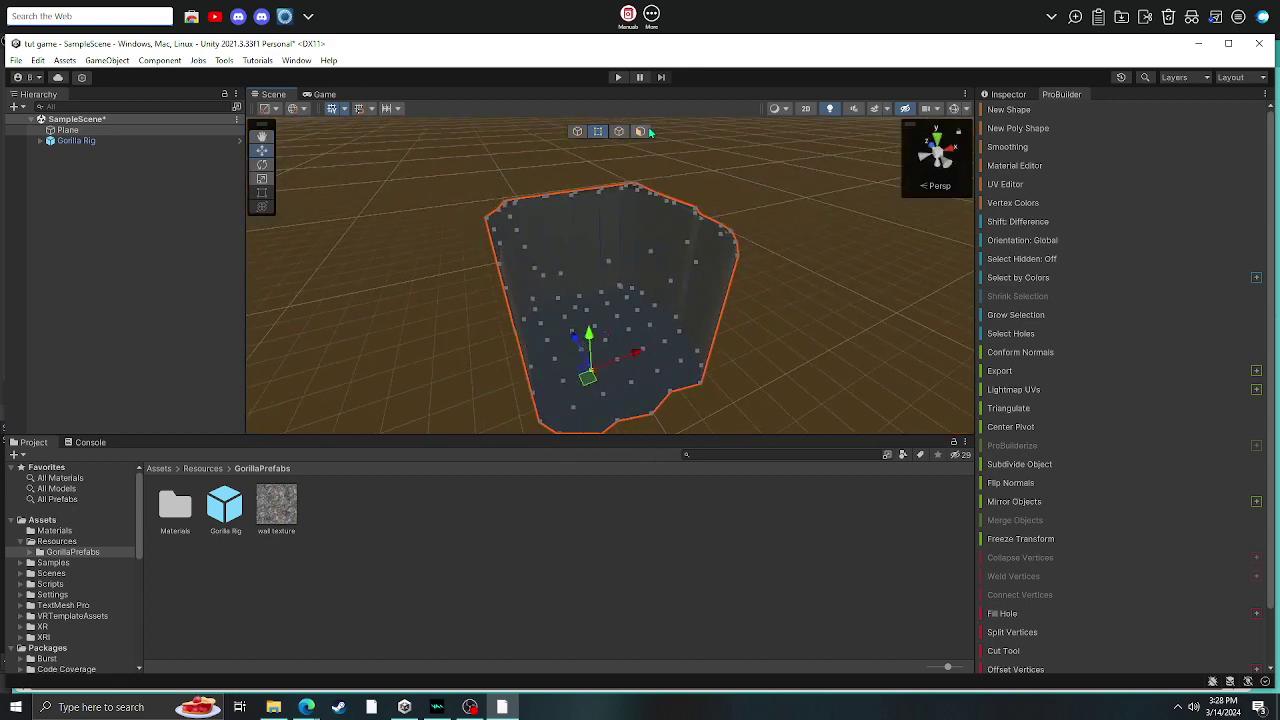
left_click(640, 131)
scroll(674, 206, "up", 6)
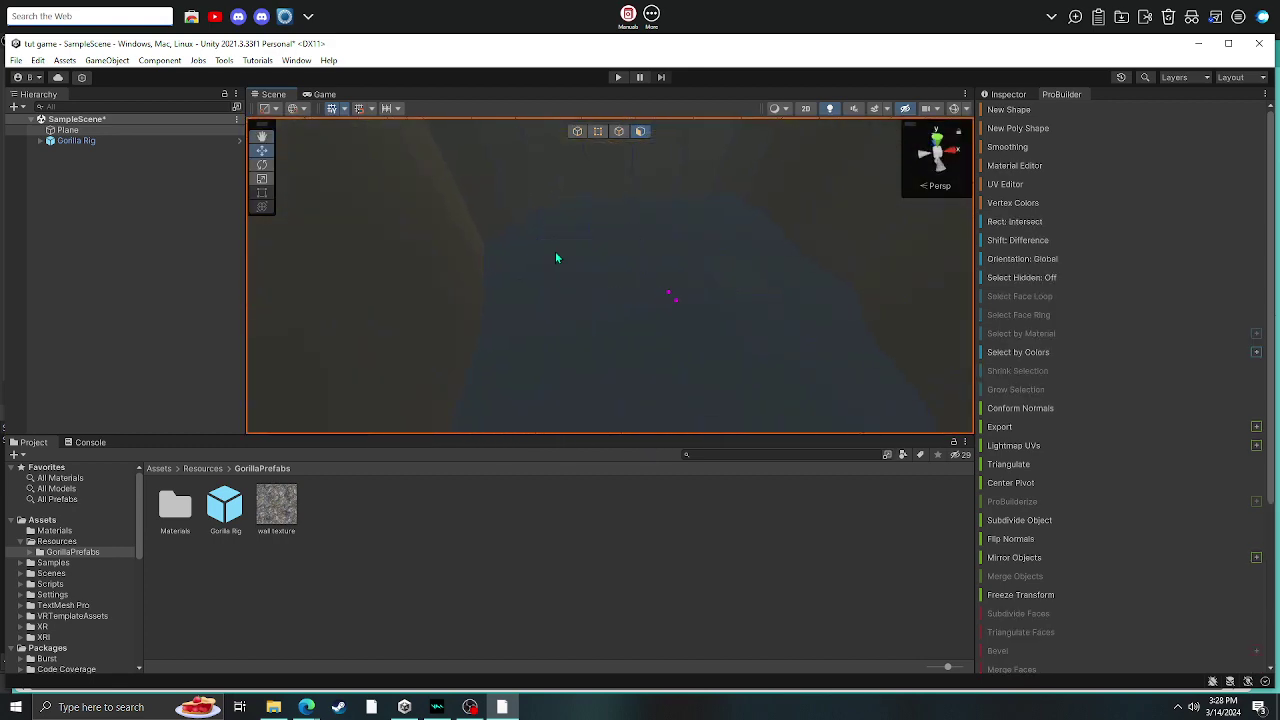
left_click(557, 258)
left_click(508, 305, "shift")
left_click(510, 255, "shift")
left_click(508, 305, "shift")
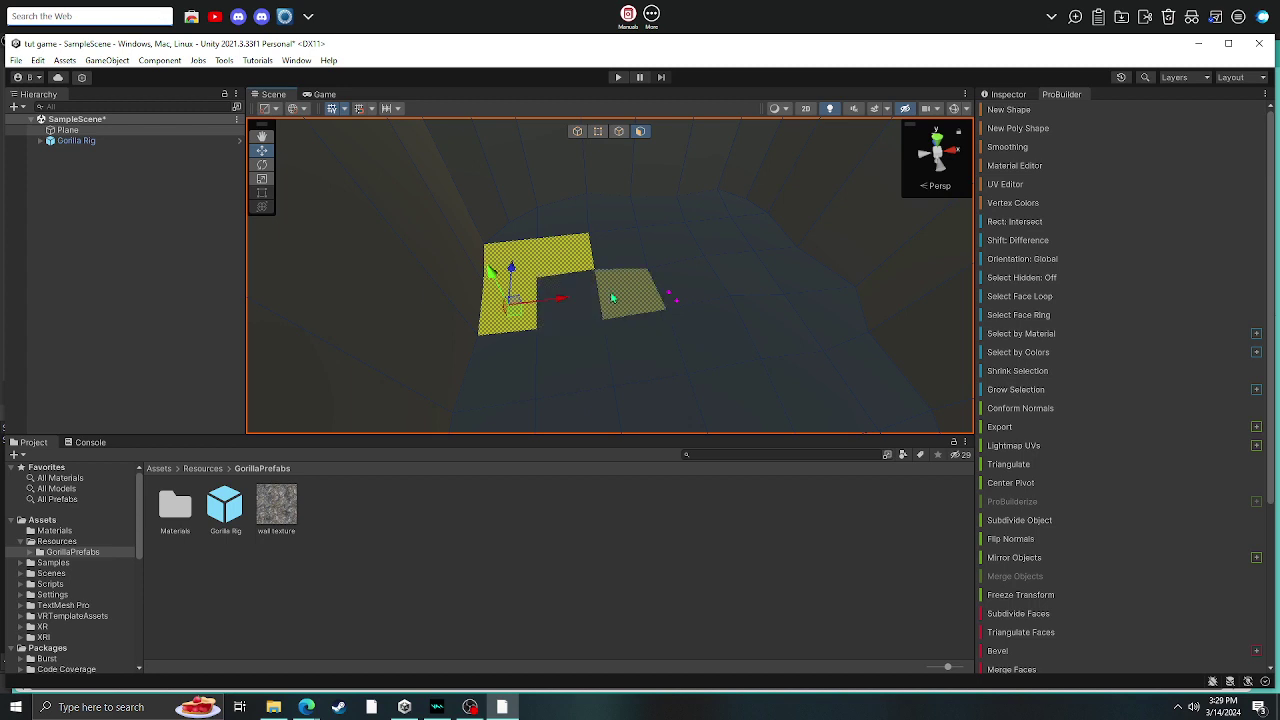
left_click(614, 297, "shift")
left_click(578, 301, "shift")
left_click(611, 252, "shift")
left_click(521, 229, "shift")
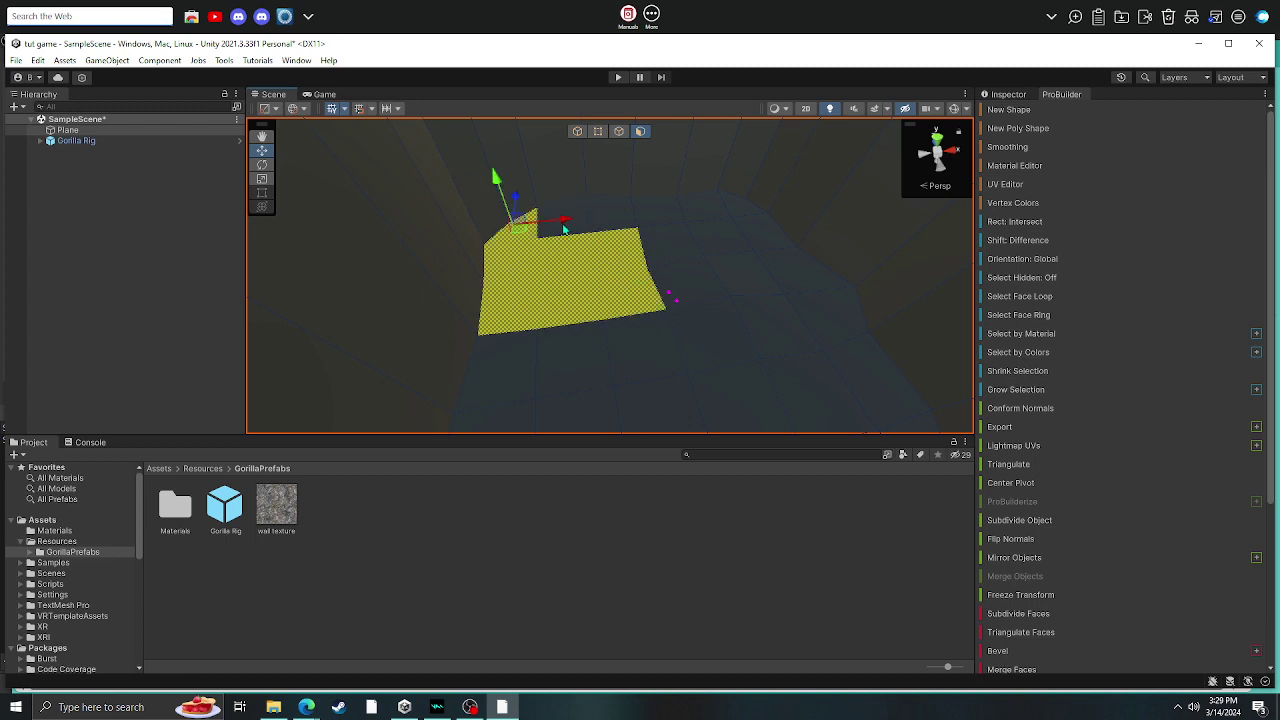
left_click_drag(564, 230, 713, 203)
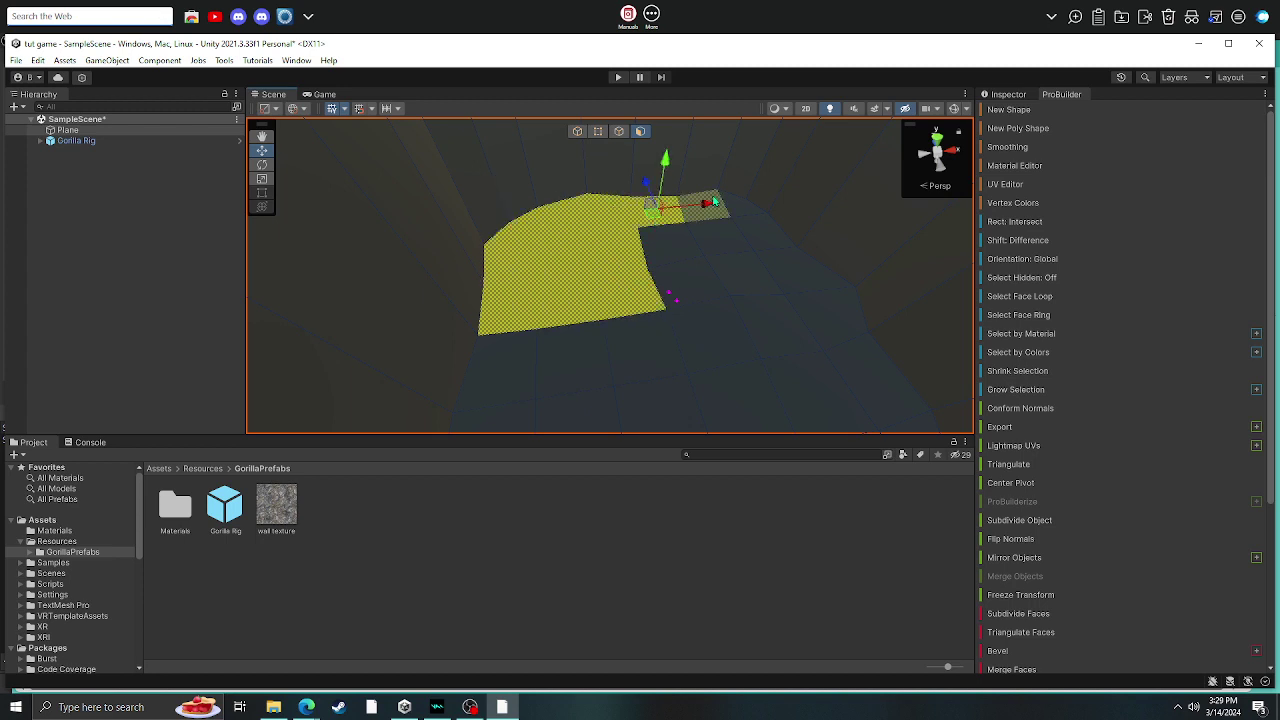
left_click(741, 208, "shift")
left_click(718, 210, "shift")
left_click(693, 249, "shift")
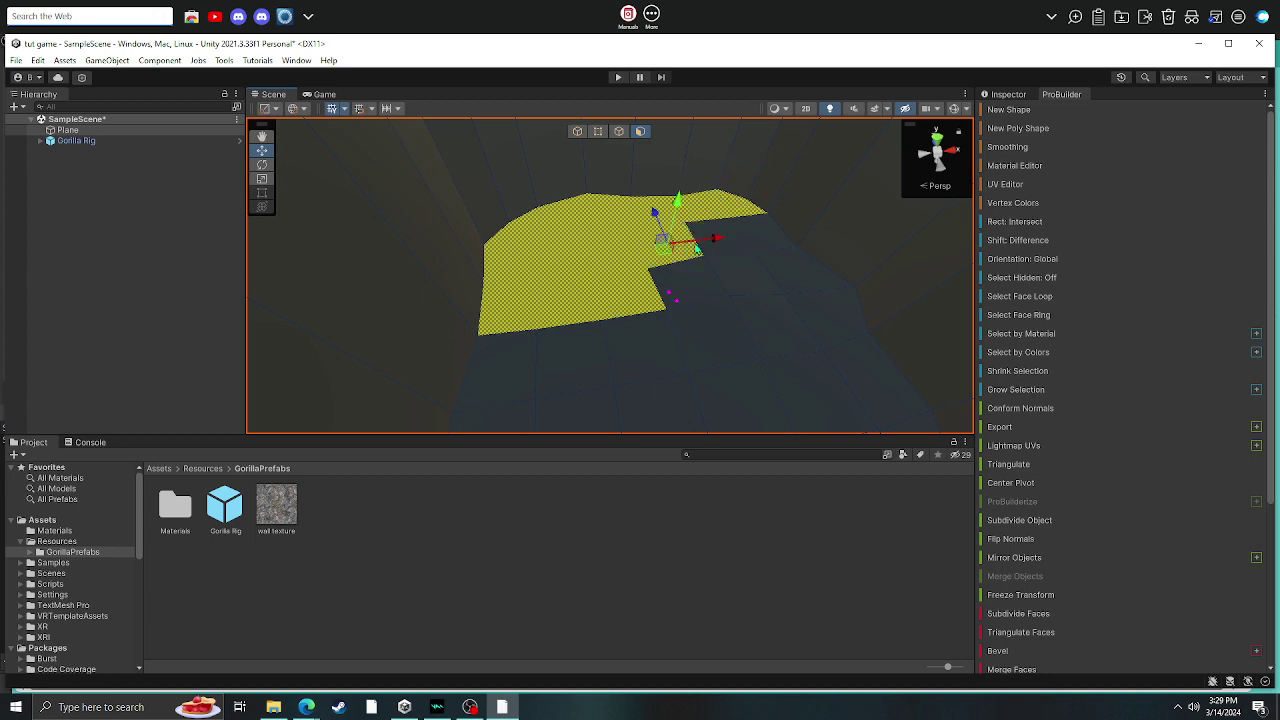
left_click_drag(697, 248, 770, 285)
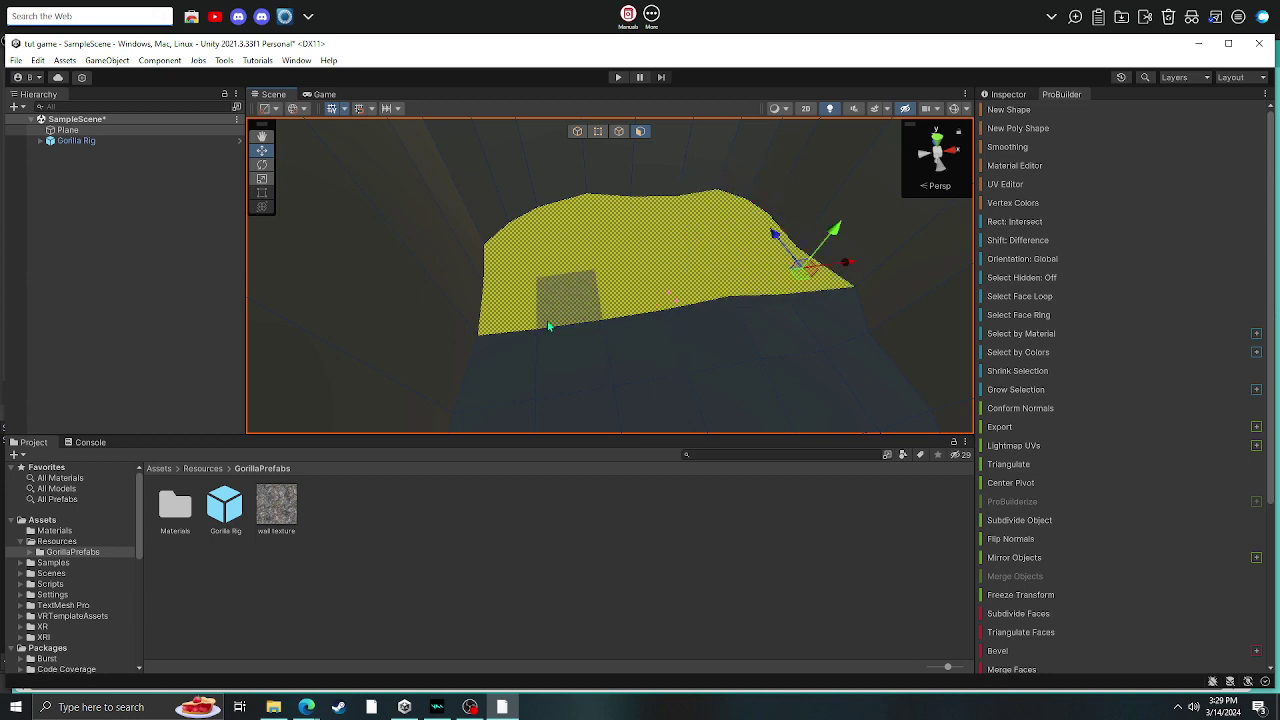
Add the remaining near-side and corner floor faces to the selection until the whole floor is covered
left_click(516, 352, "shift")
left_click(582, 352, "shift")
left_click(652, 350, "shift")
left_click(710, 346, "shift")
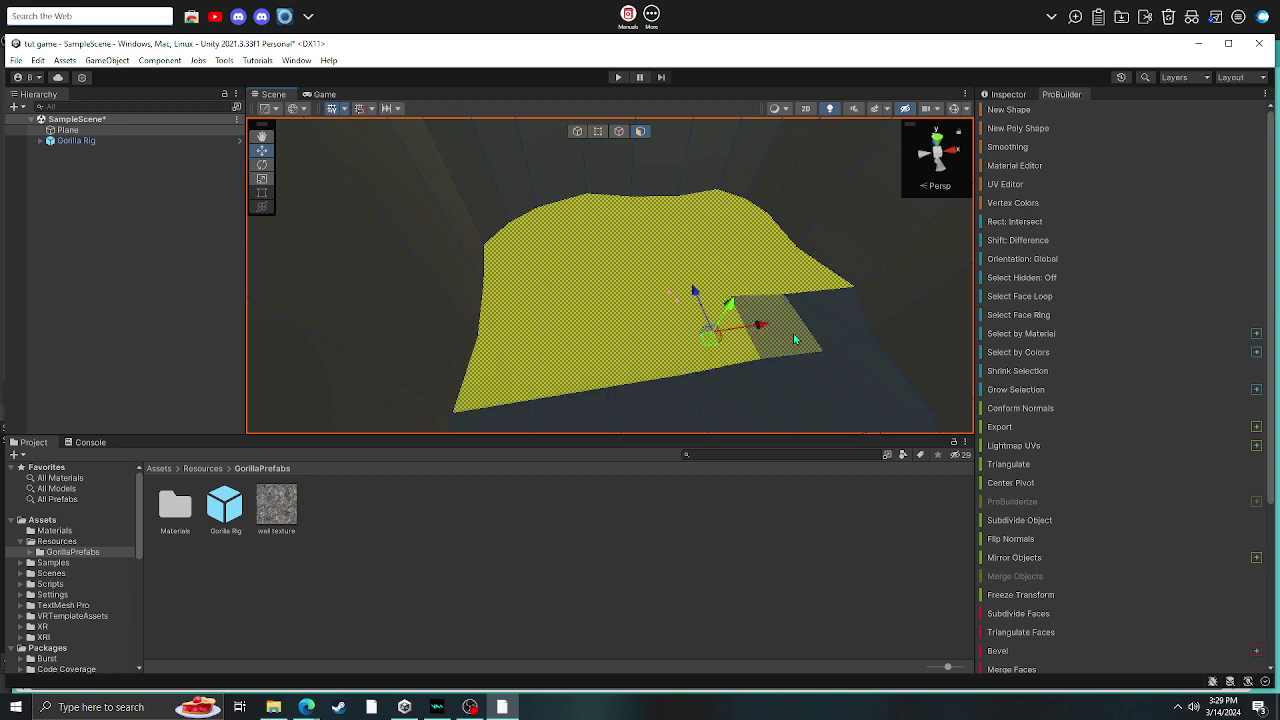
left_click_drag(795, 340, 651, 390)
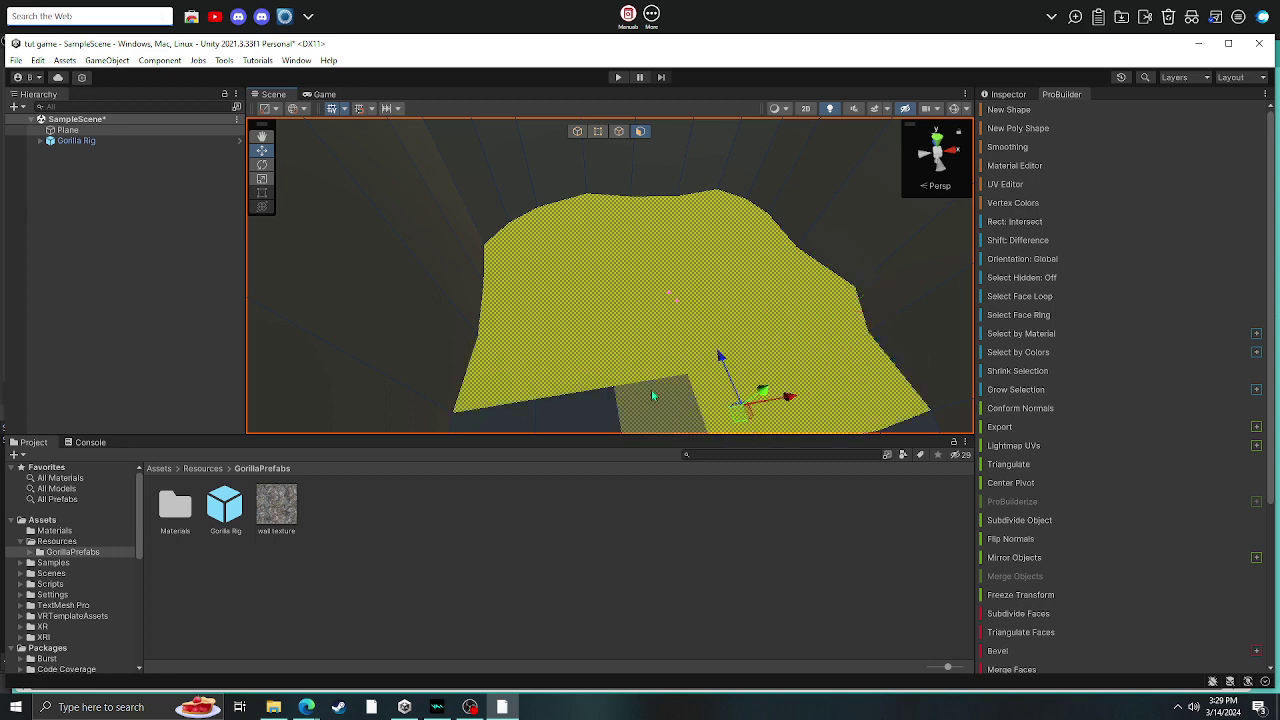
left_click(652, 396, "shift")
left_click(597, 411, "shift")
left_click(508, 422, "shift")
right_click_drag(540, 368, 718, 355)
left_click(684, 145, "shift")
left_click(674, 186, "shift")
left_click(658, 246, "shift")
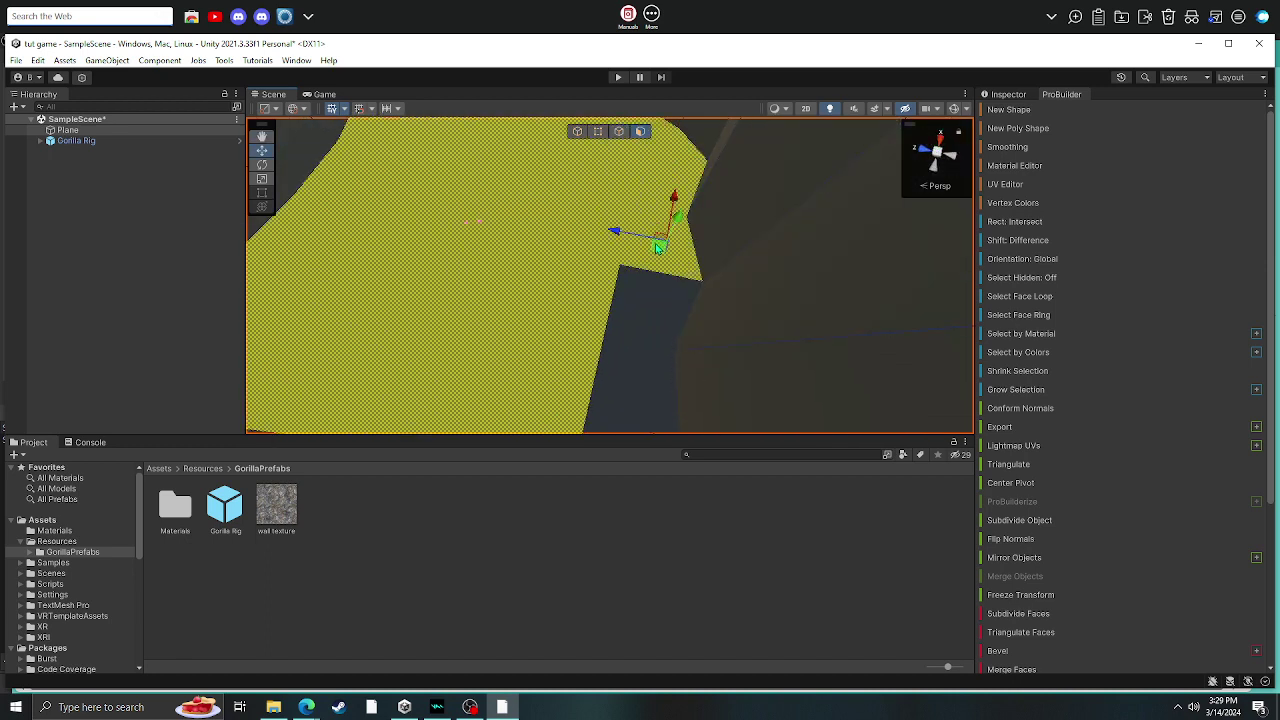
left_click(642, 310, "shift")
left_click(644, 386, "shift")
right_click_drag(644, 388, 517, 404)
left_click(518, 405, "shift")
left_click(568, 400, "shift")
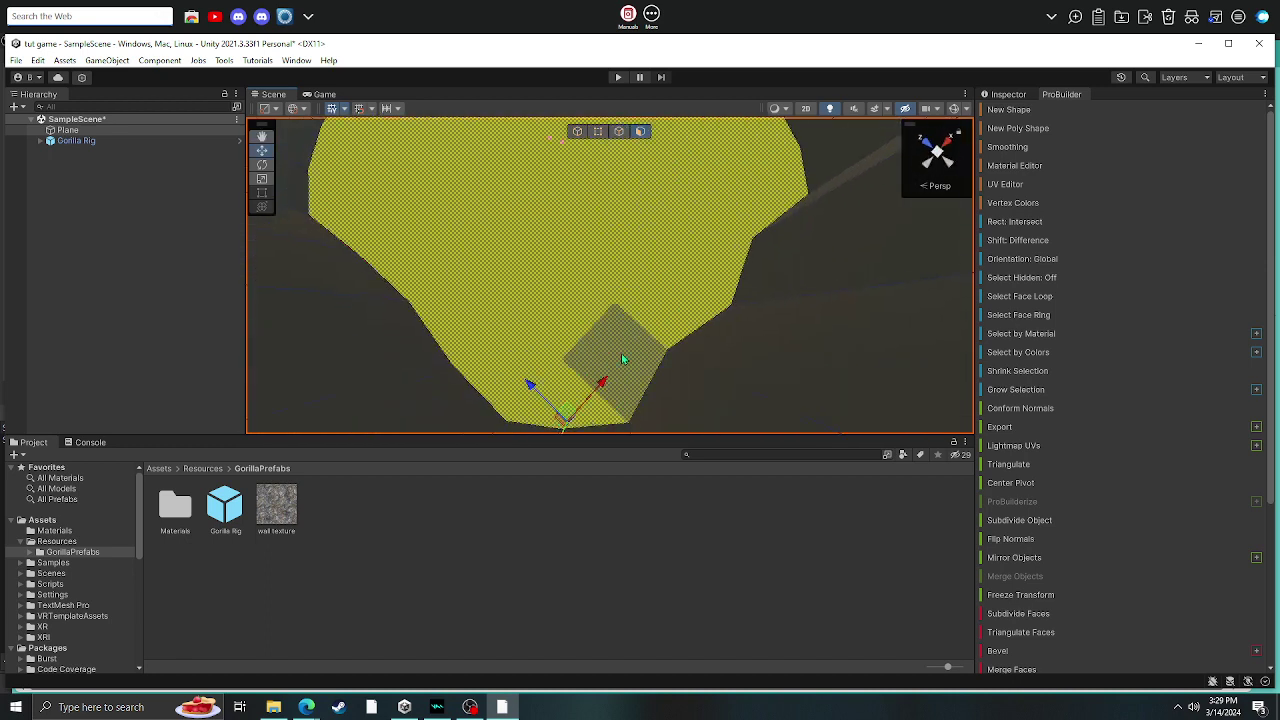
right_click_drag(622, 358, 371, 320)
scroll(380, 305, "down", 4)
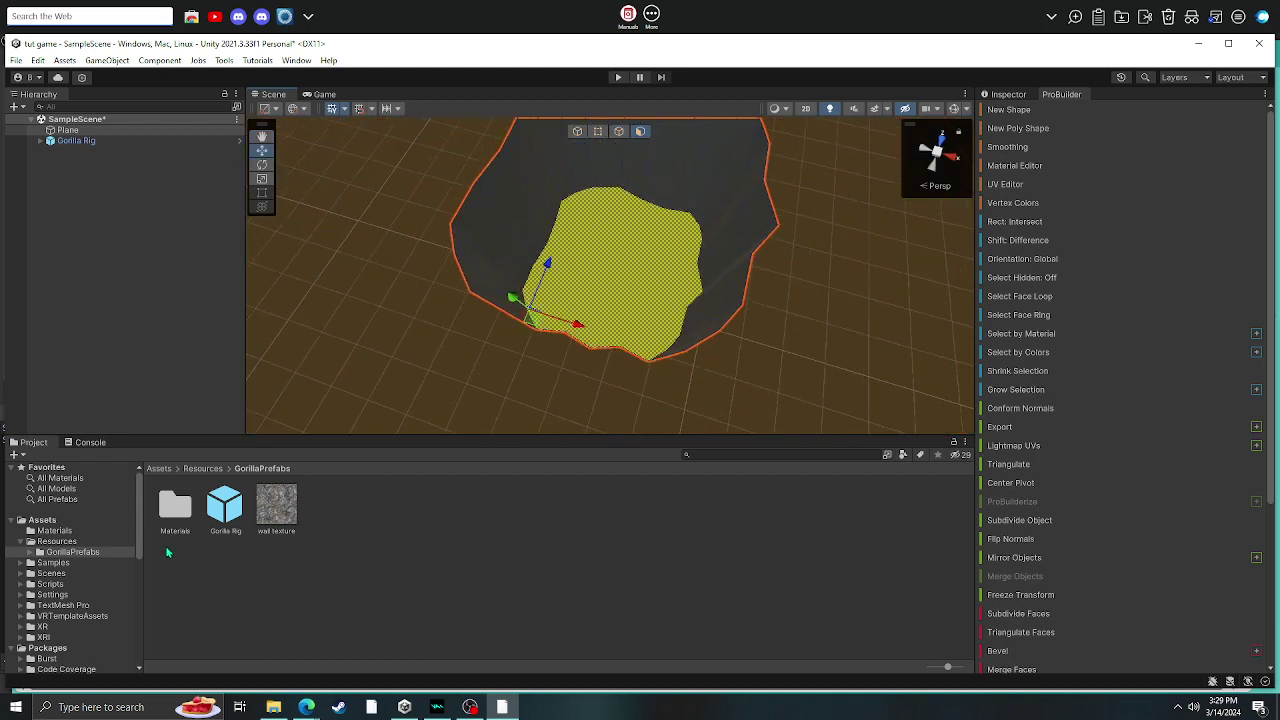
Open the Materials folder directly under Assets and restore the floor face selection
double_click(172, 510)
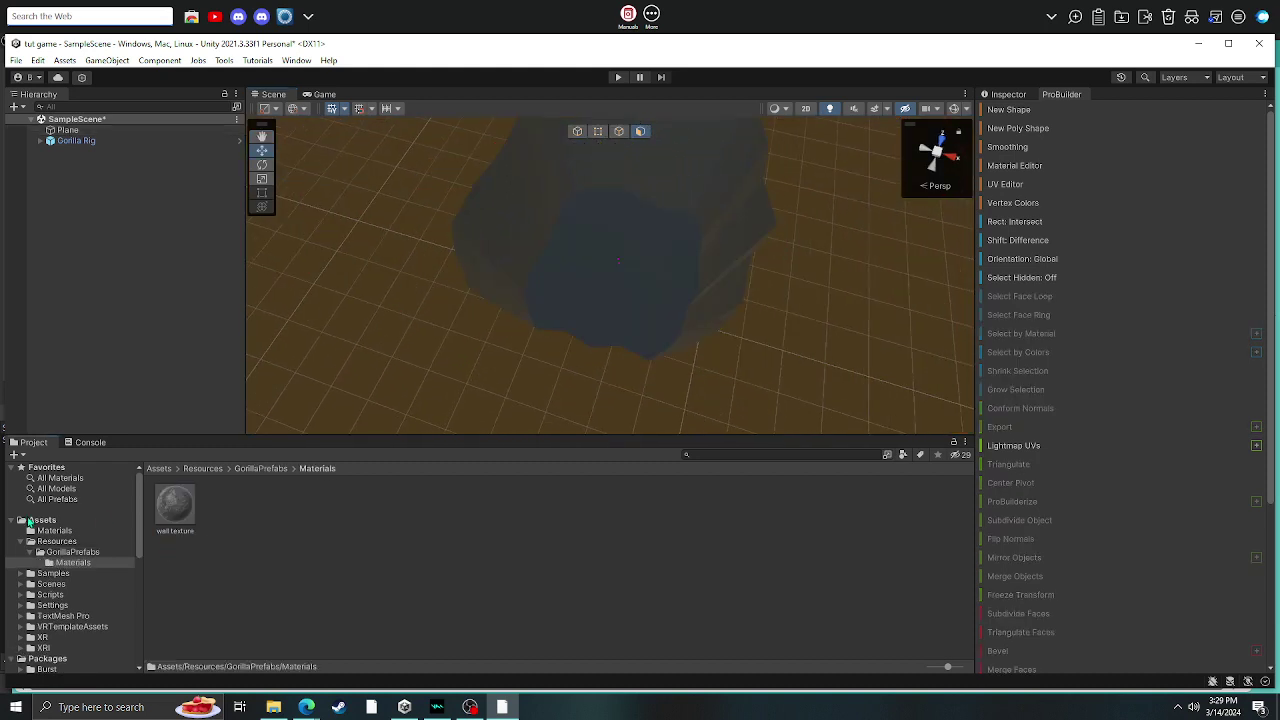
left_click(32, 520)
double_click(175, 508)
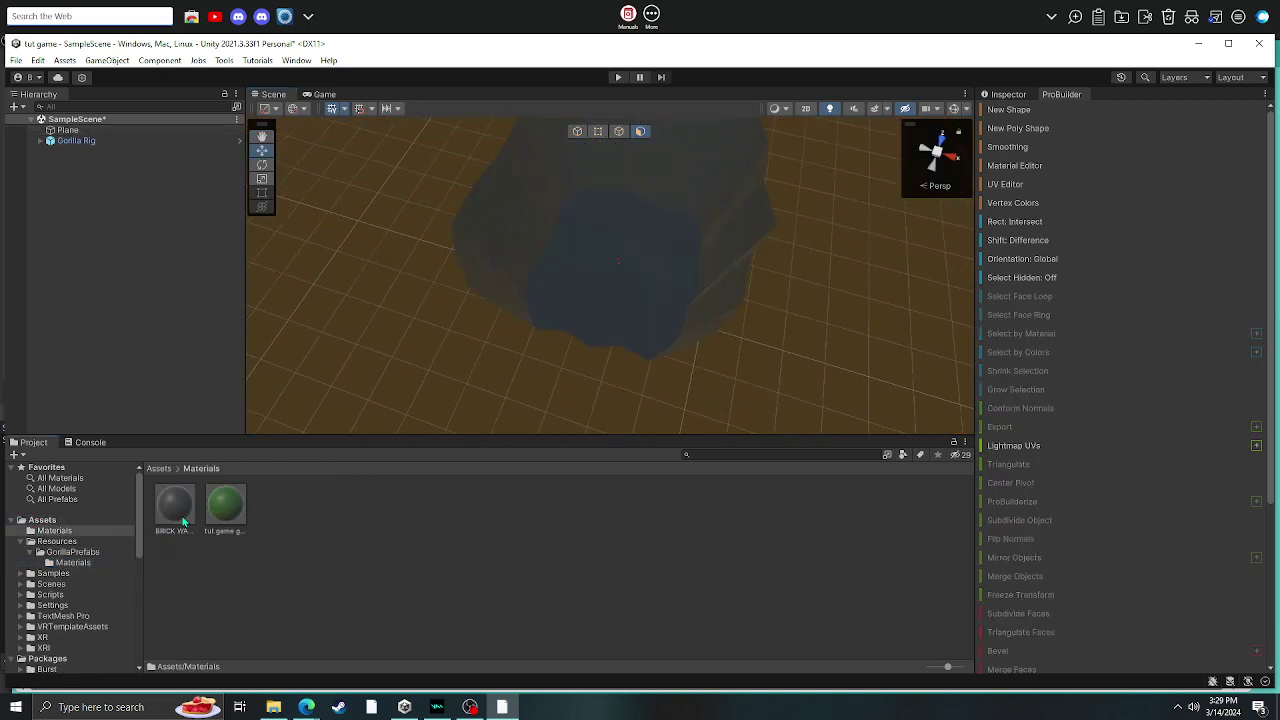
left_click_drag(242, 511, 551, 464)
key("ctrl+z")
Apply the green tut game grass material to the selected floor faces
key("w")
right_click_drag(648, 402, 503, 400)
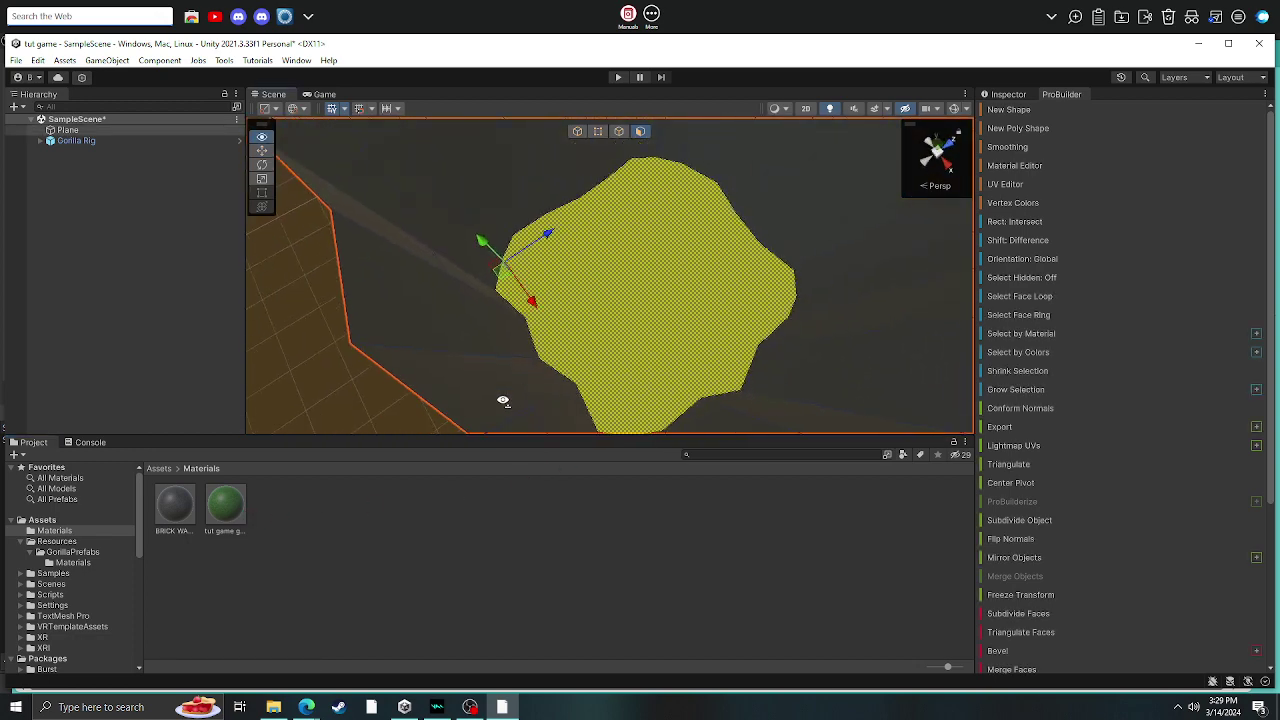
left_click_drag(503, 401, 470, 415, "alt")
left_click(228, 509)
left_click_drag(349, 488, 645, 302)
left_click_drag(202, 505, 634, 303)
right_click_drag(634, 303, 642, 193)
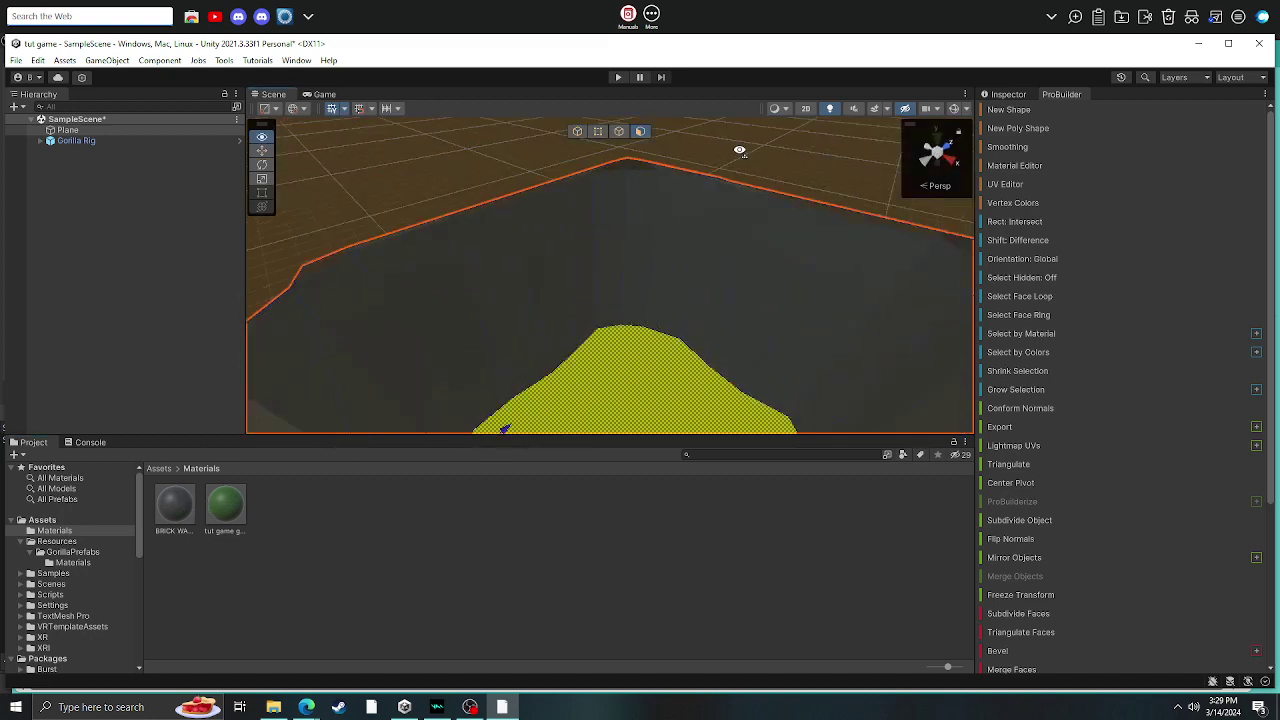
Bring the inner walls into view and open the Materials folder inside GorillaPrefabs that holds the wall texture material
right_click_drag(740, 150, 573, 198)
left_click(634, 231)
right_click_drag(634, 231, 639, 275)
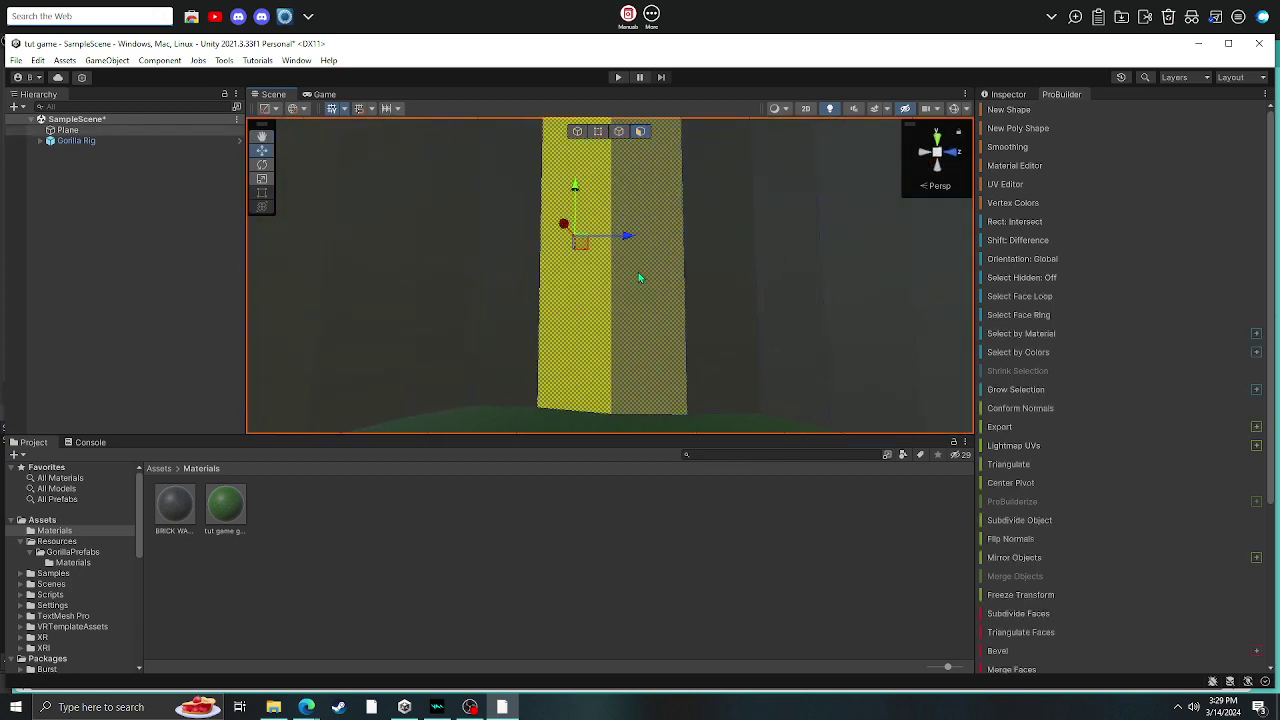
left_click(33, 521)
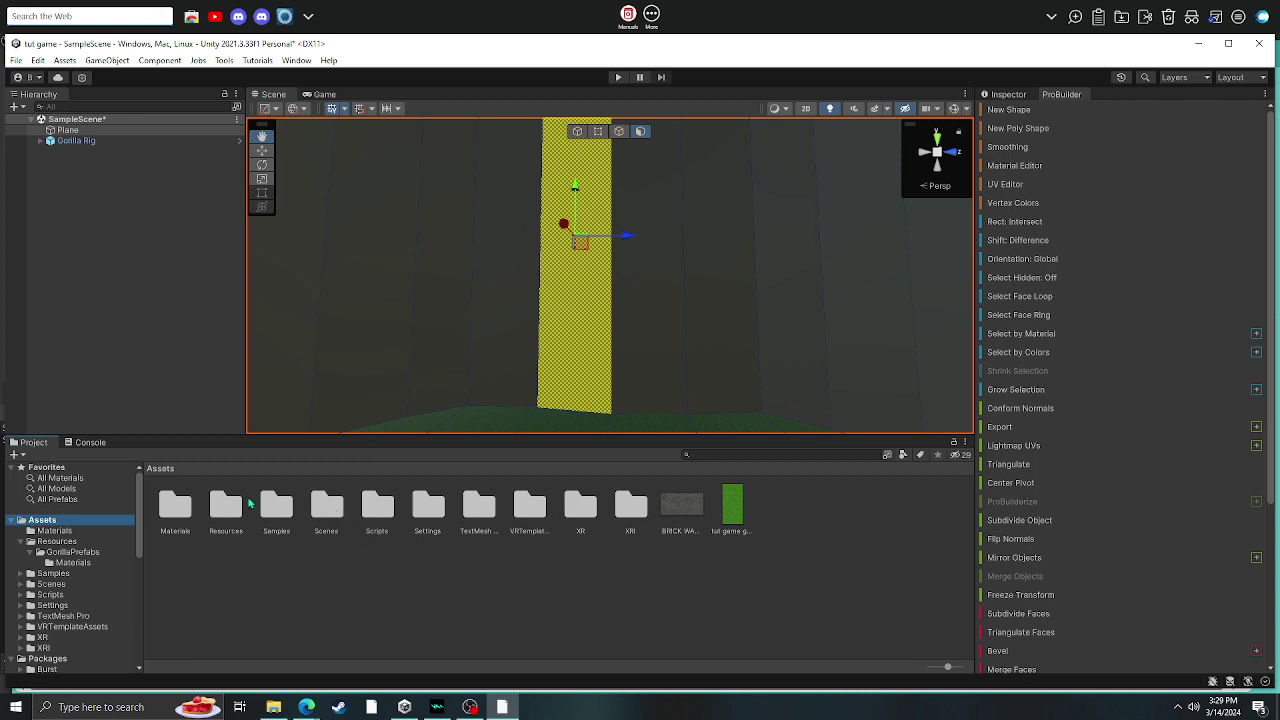
left_click(176, 514)
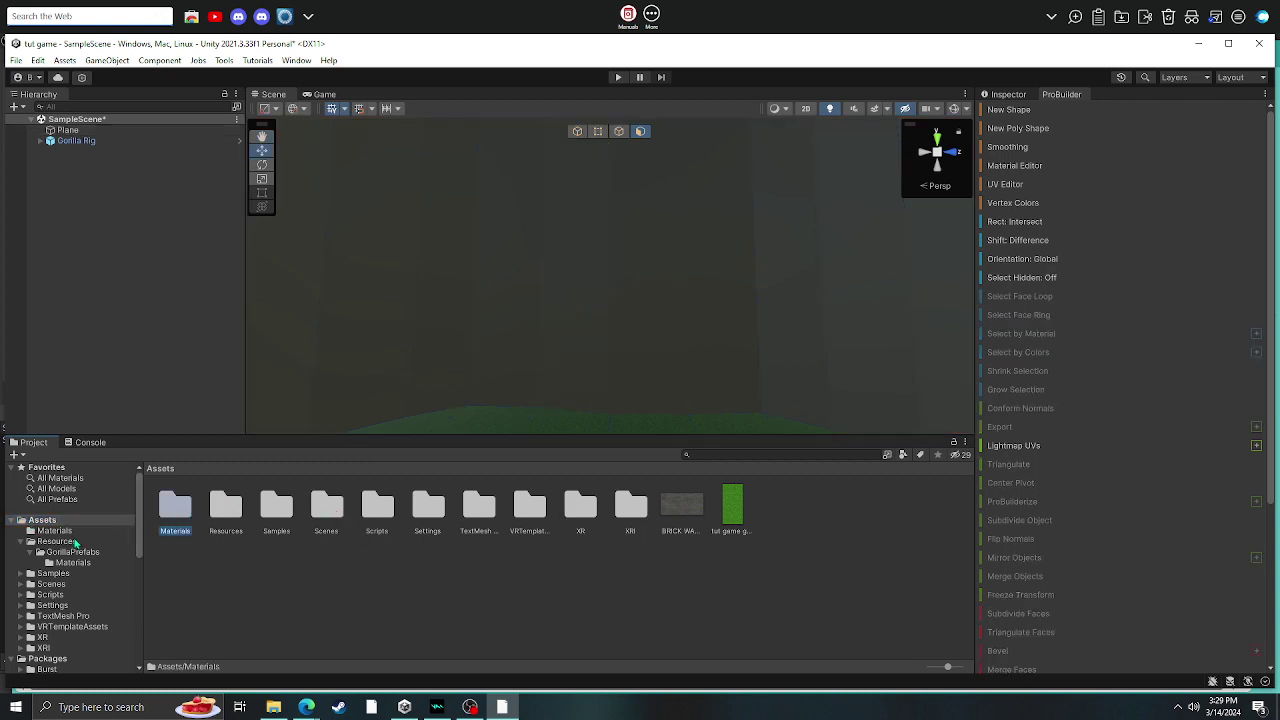
left_click(70, 552)
double_click(175, 510)
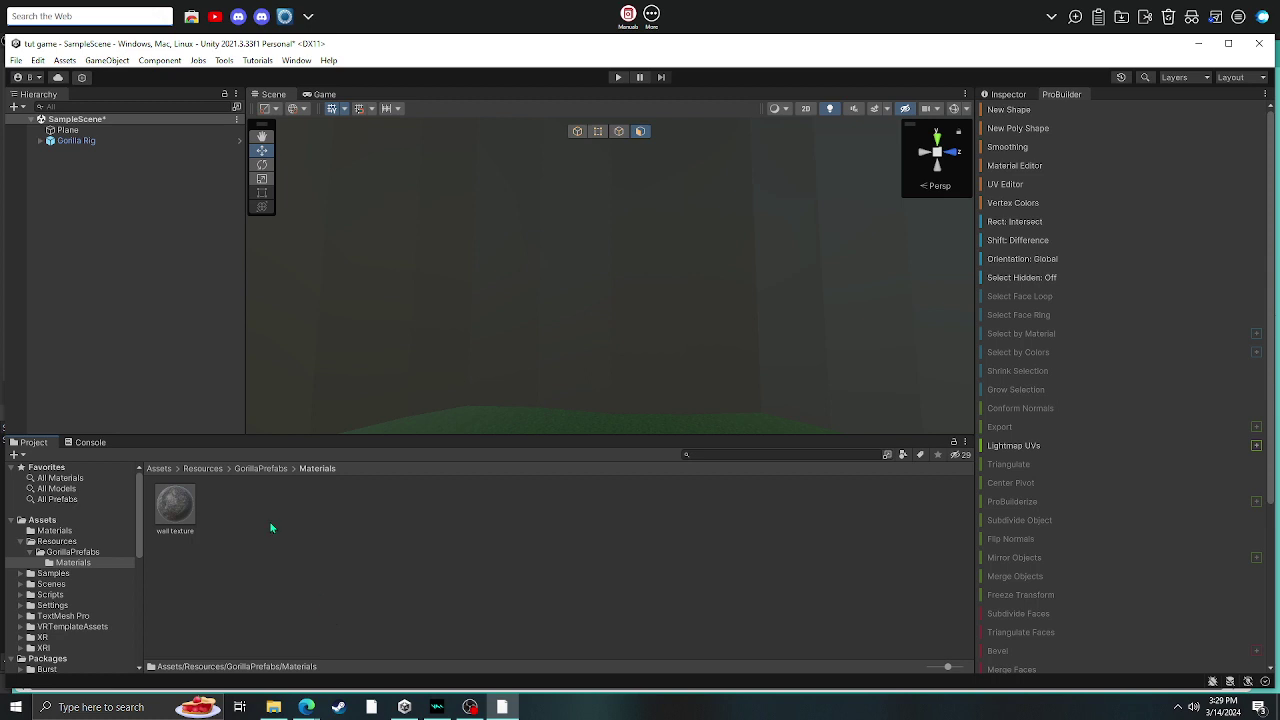
Select the inner wall faces along the first wall and around its adjoining corner
left_click(614, 245)
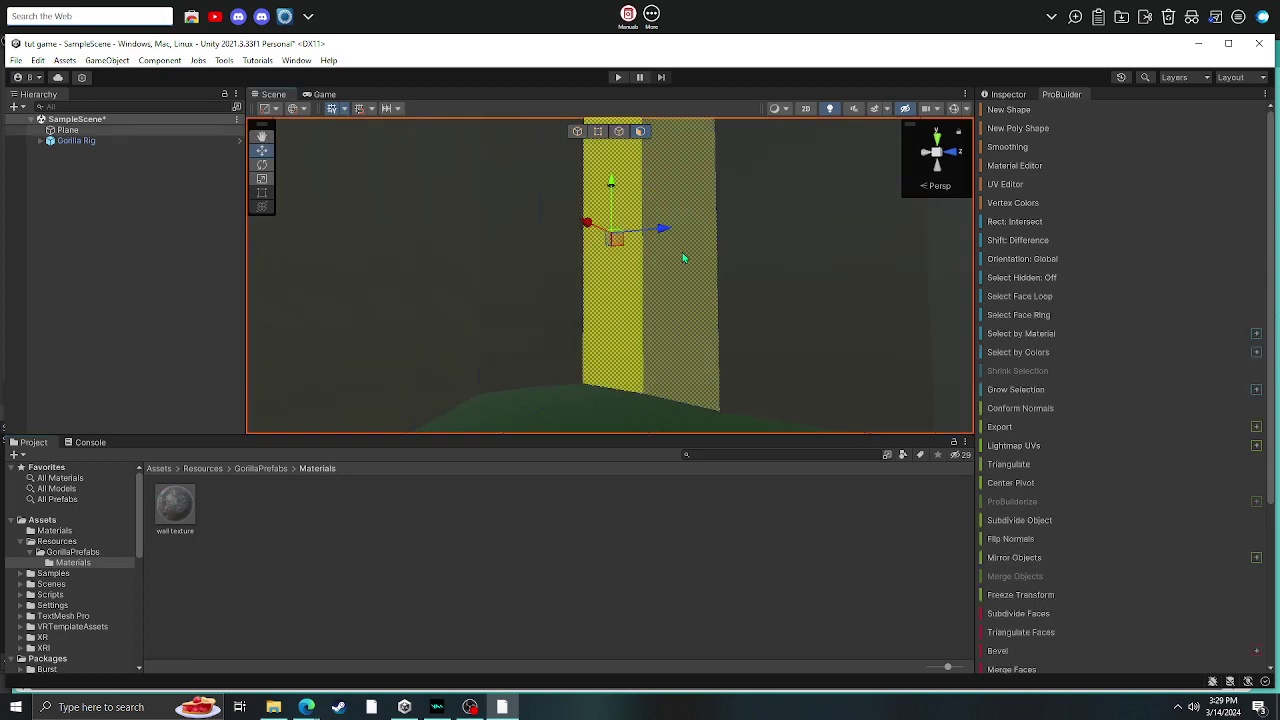
left_click(693, 258, "shift")
left_click(842, 285, "shift")
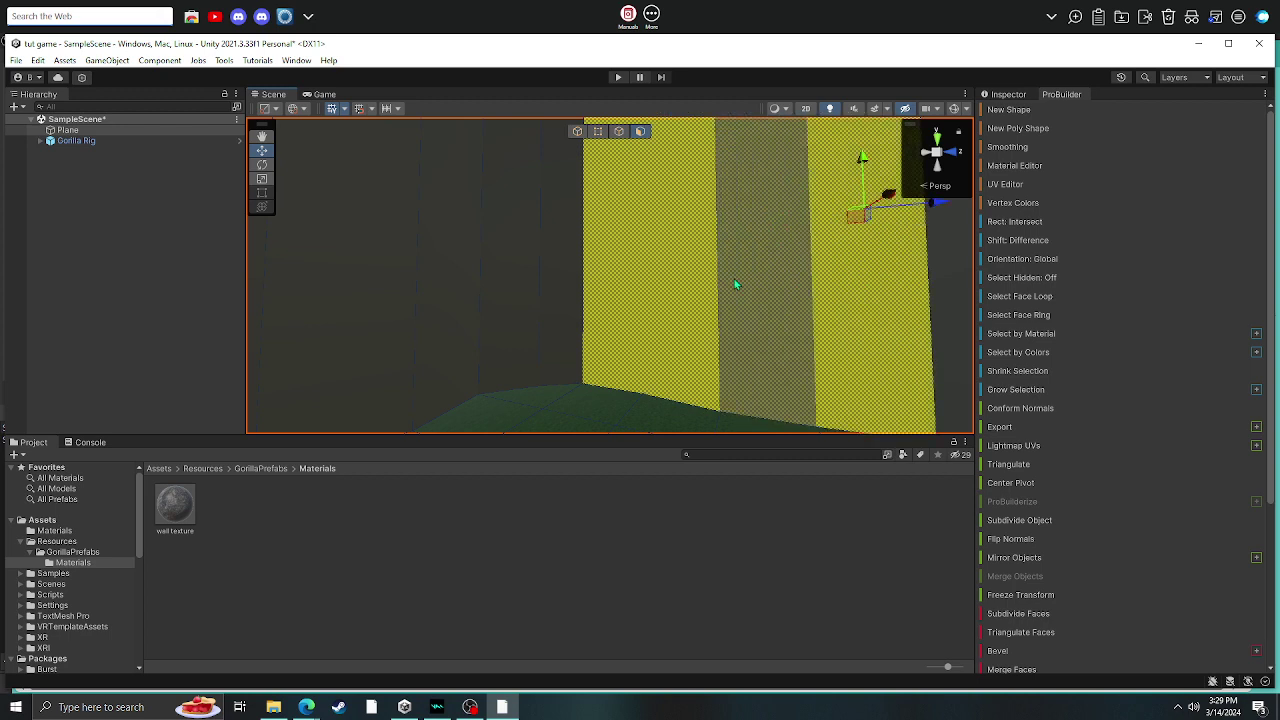
left_click(790, 291, "shift")
right_click_drag(607, 301, 602, 264)
left_click(602, 264, "shift")
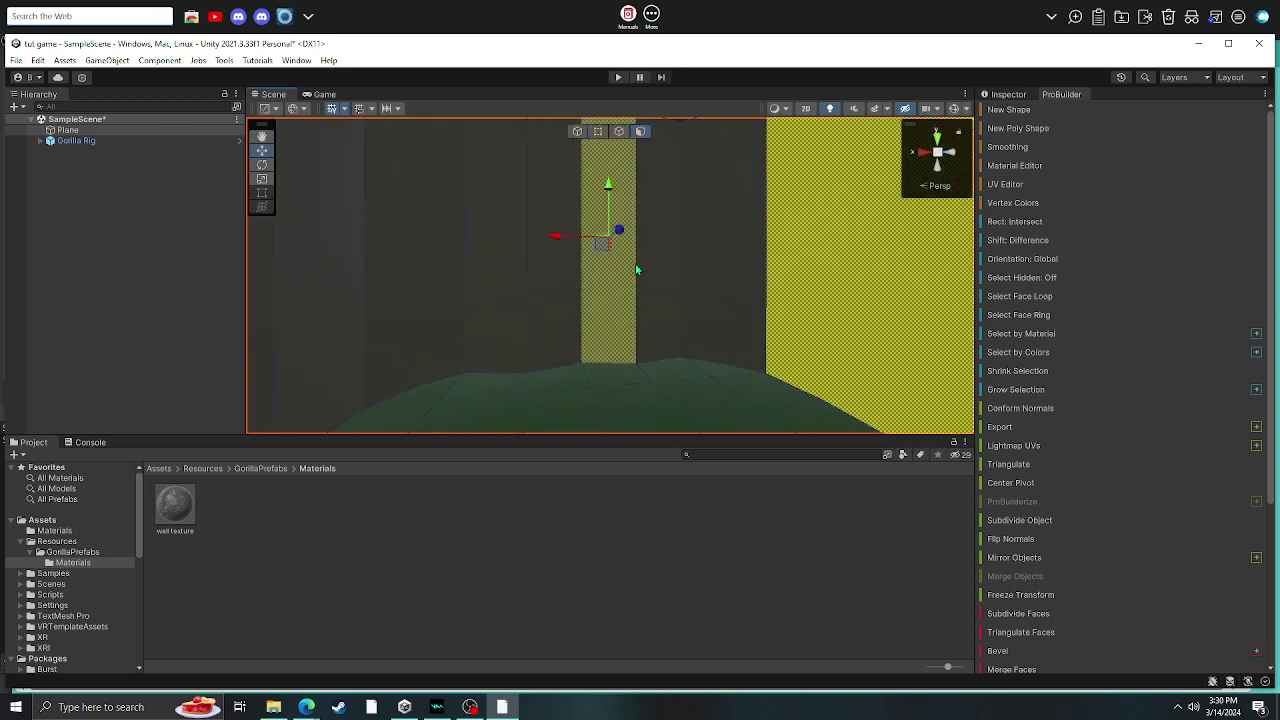
left_click(655, 271, "shift")
left_click(702, 276, "shift")
left_click(745, 276, "shift")
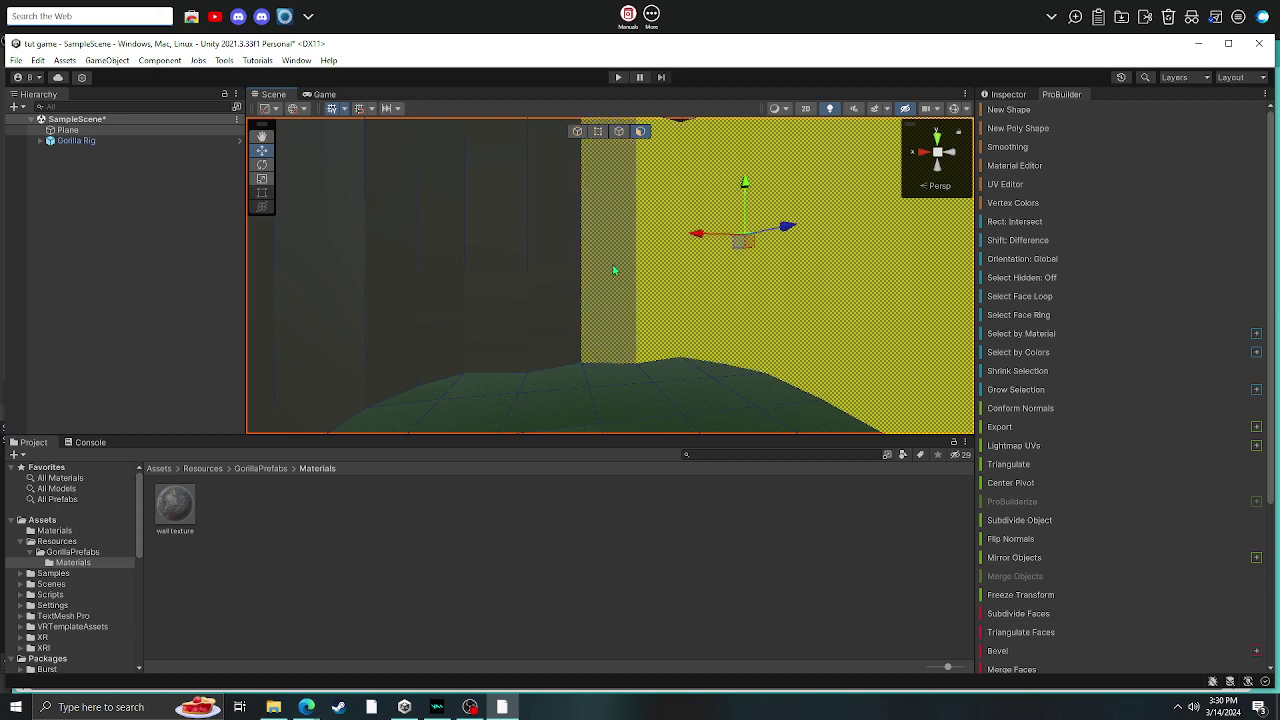
Extend the face selection along the next inner wall and past its far corner
left_click(565, 277, "shift")
left_click(497, 279, "shift")
left_click(430, 279, "shift")
left_click(391, 278, "shift")
left_click(345, 279, "shift")
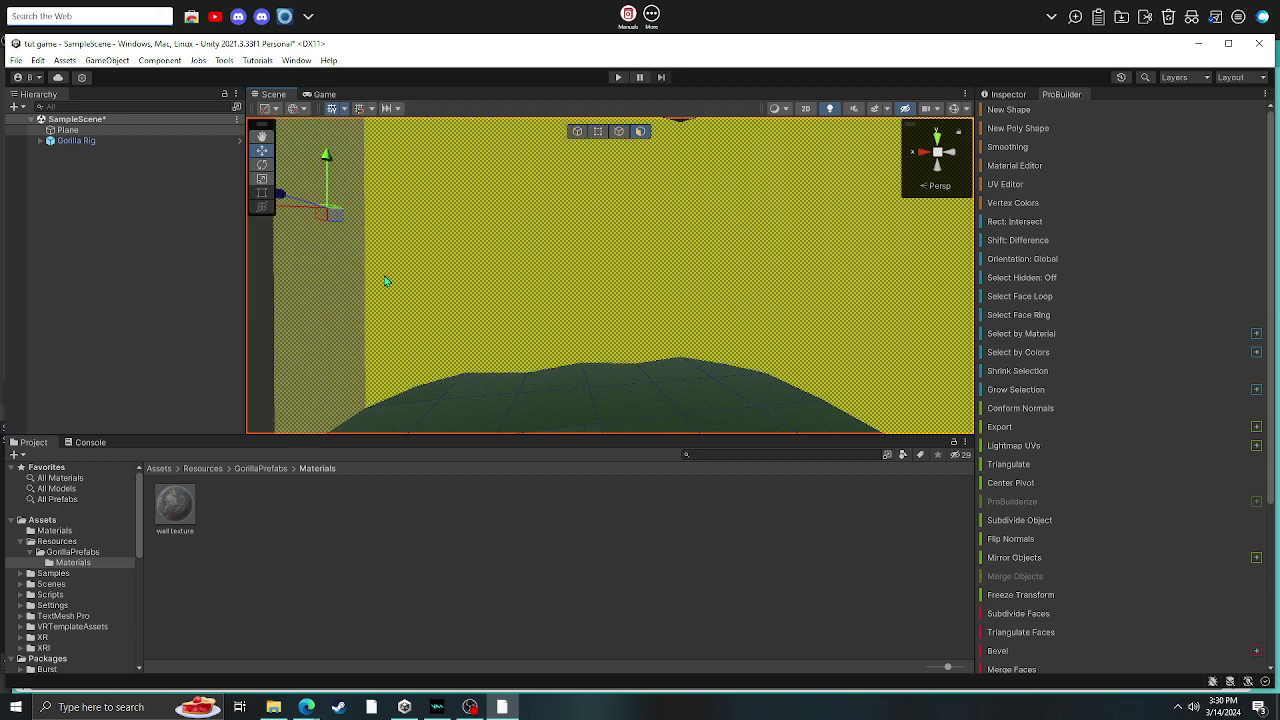
right_click_drag(386, 280, 297, 266)
left_click(490, 267, "shift")
left_click(514, 265, "shift")
Add the remaining inner wall faces to the selection and apply the wall texture material to them
right_click_drag(636, 272, 477, 280)
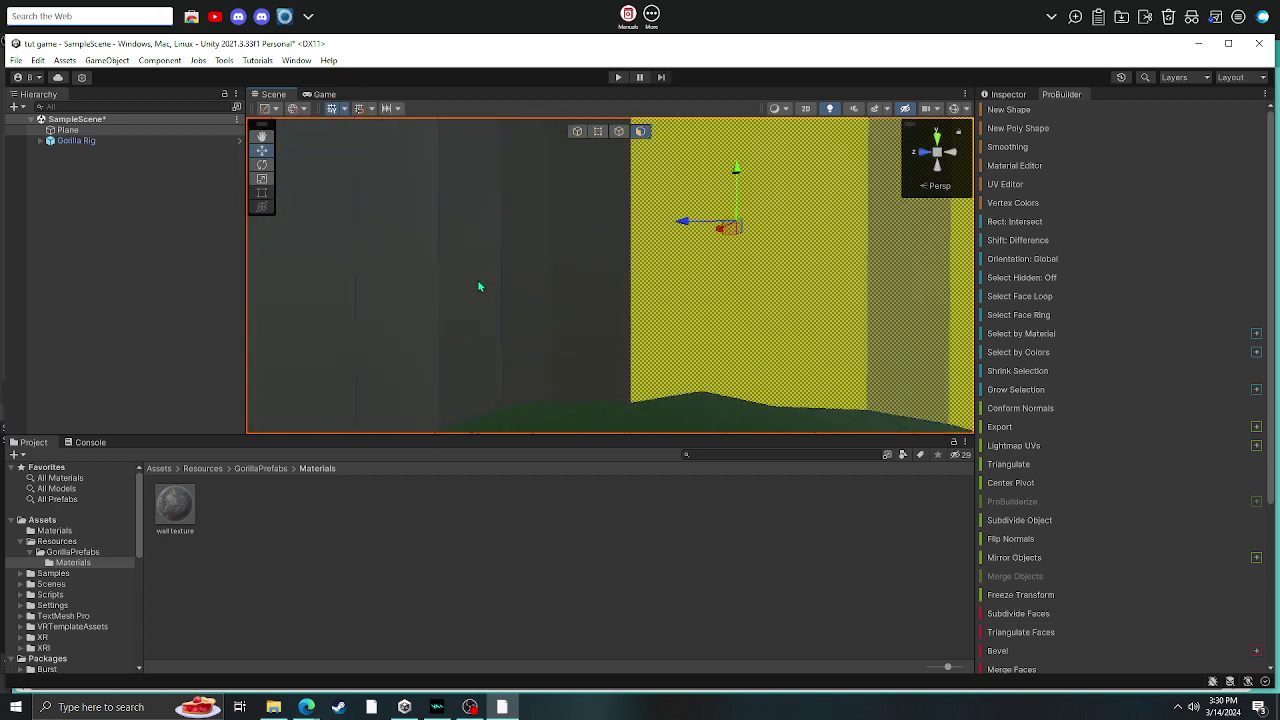
left_click(491, 279, "shift")
left_click(526, 277, "shift")
right_click_drag(585, 281, 480, 300)
left_click(480, 300, "shift")
left_click(608, 293, "shift")
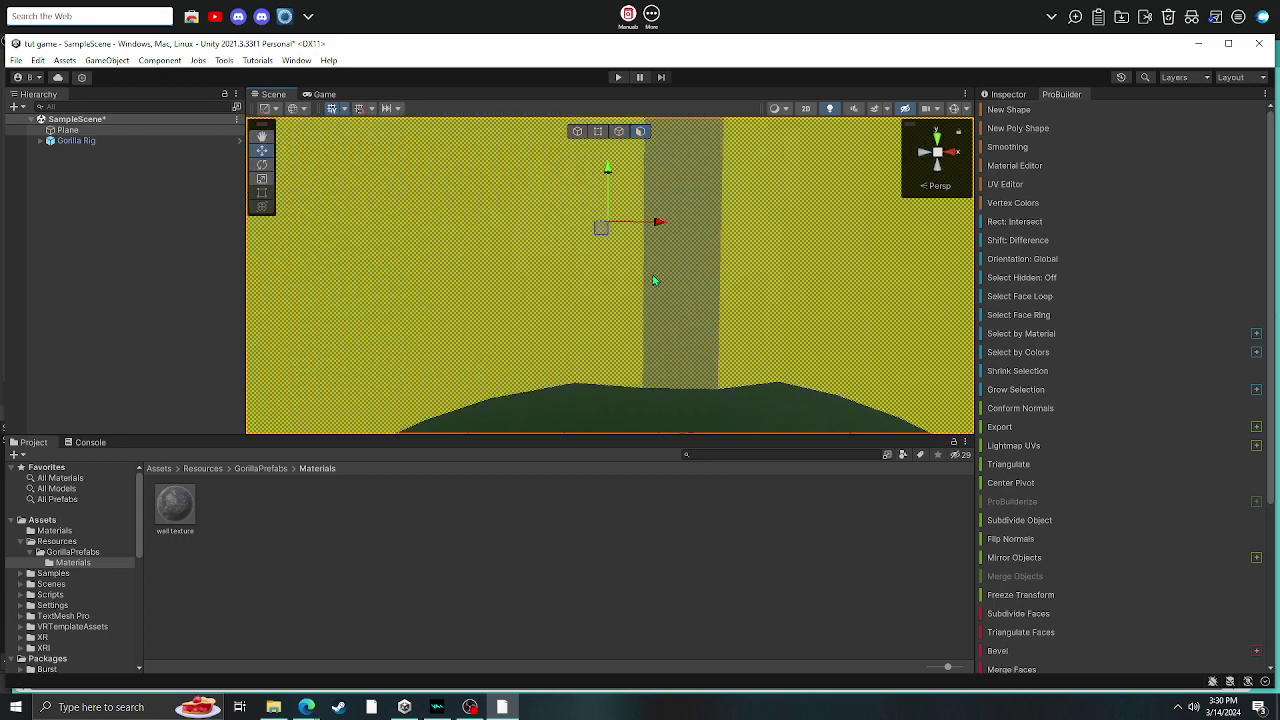
right_click_drag(648, 282, 505, 356)
mouse_move(185, 522)
left_mouse_down()
mouse_move(475, 252)
mouse_move(514, 151)
mouse_move(533, 156)
mouse_move(556, 309)
left_mouse_up()
Select the untextured rim faces along the top of the walls, going all around the room
left_click(582, 320, "shift")
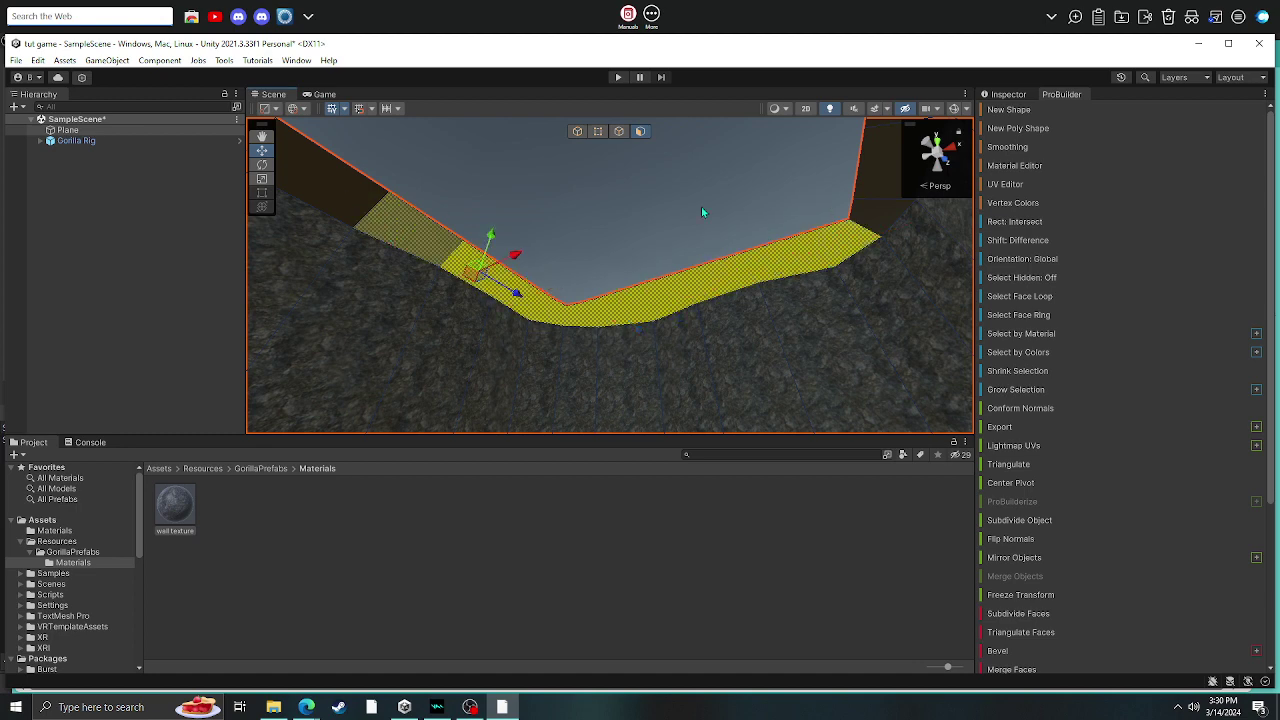
right_click_drag(890, 235, 703, 255)
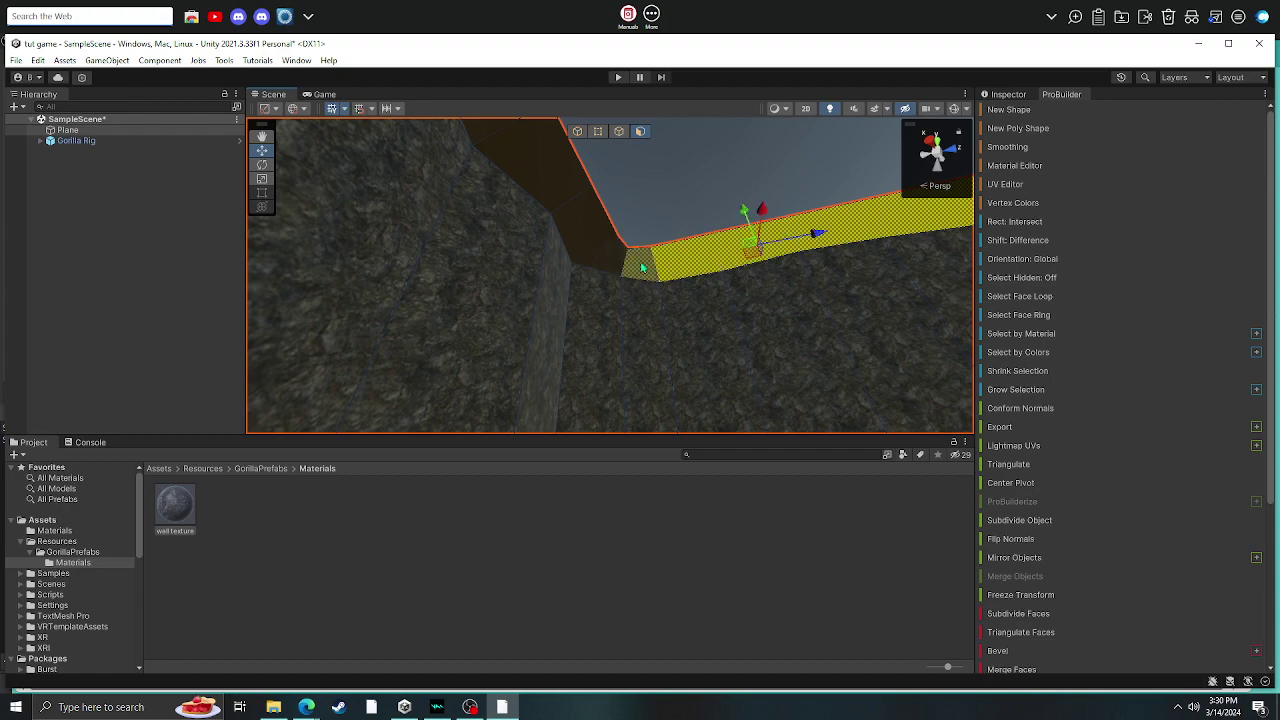
mouse_move(558, 193)
left_mouse_down("alt")
mouse_move(651, 191)
mouse_move(540, 246)
mouse_move(474, 200)
mouse_move(565, 201)
left_mouse_up("alt")
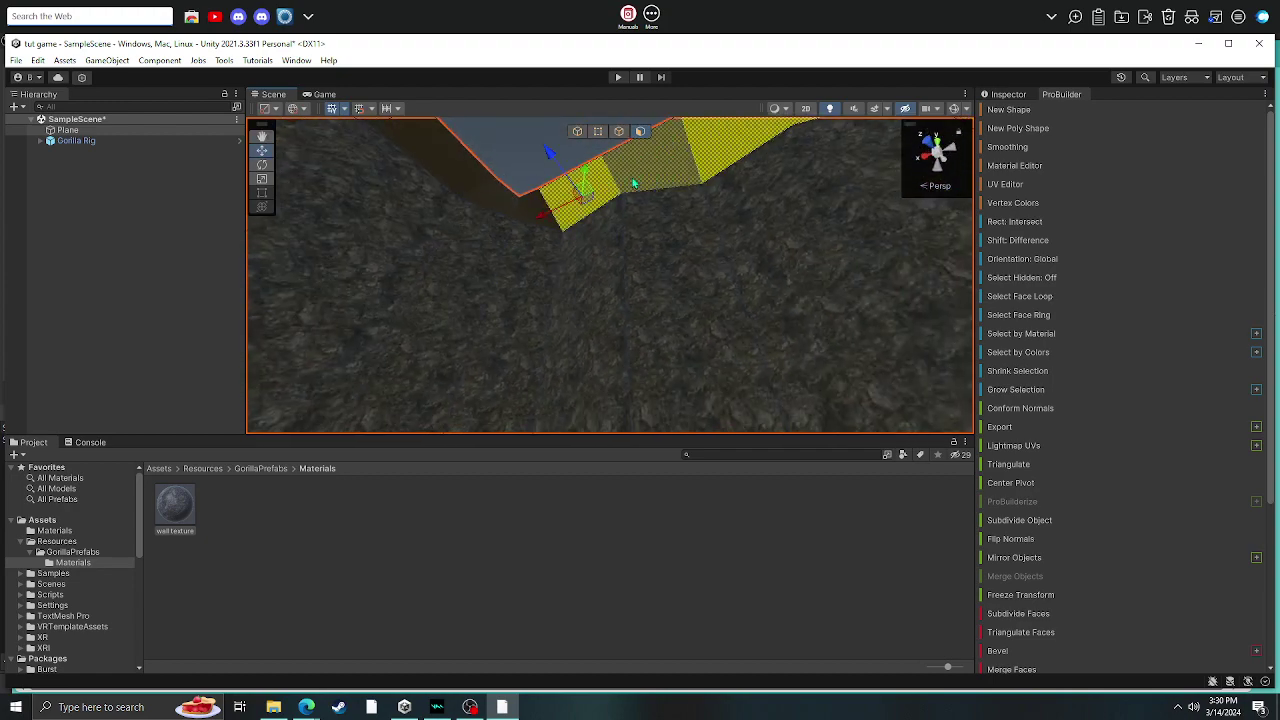
left_click(633, 183, "shift")
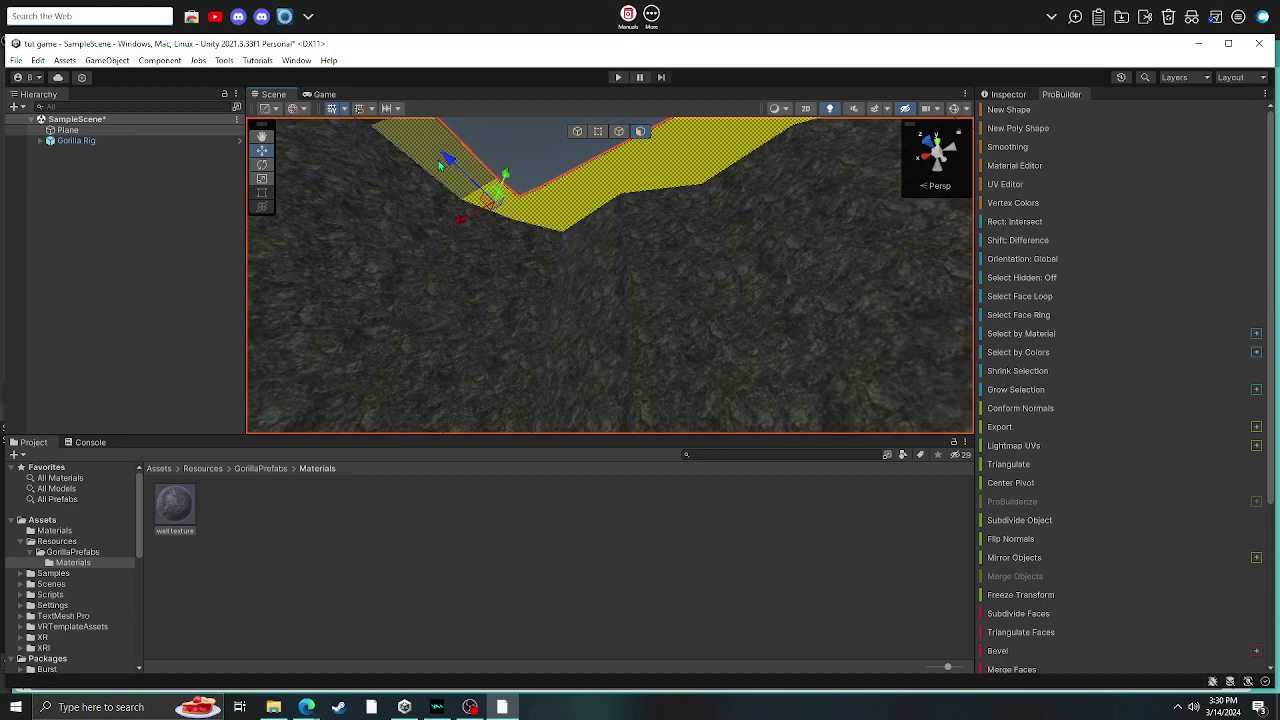
left_click(438, 160, "shift")
left_click_drag(438, 160, 470, 220, "alt")
left_click(470, 220, "shift")
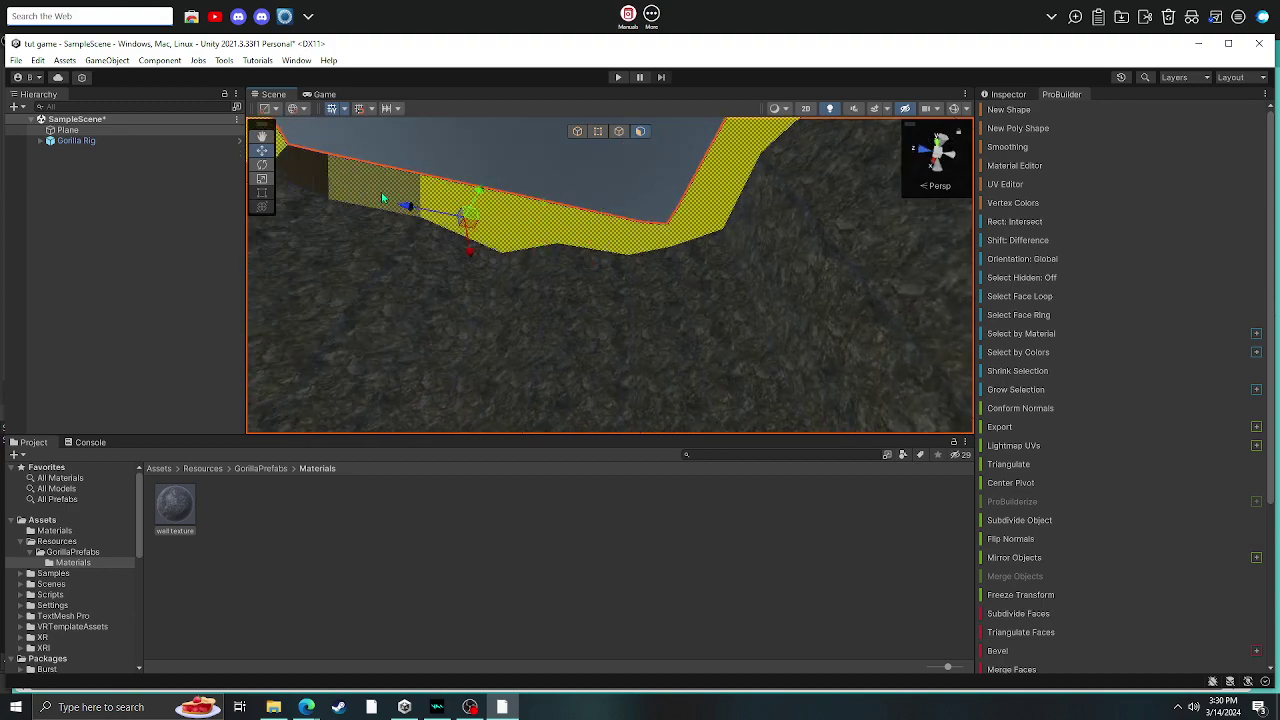
left_click_drag(368, 179, 330, 390, "alt")
Apply the wall texture material to the selected top rim faces and inspect the textured room
left_click_drag(174, 517, 511, 163)
left_click(594, 251)
left_click_drag(594, 251, 660, 417, "alt")
Switch to OBS Studio
left_click(472, 707)
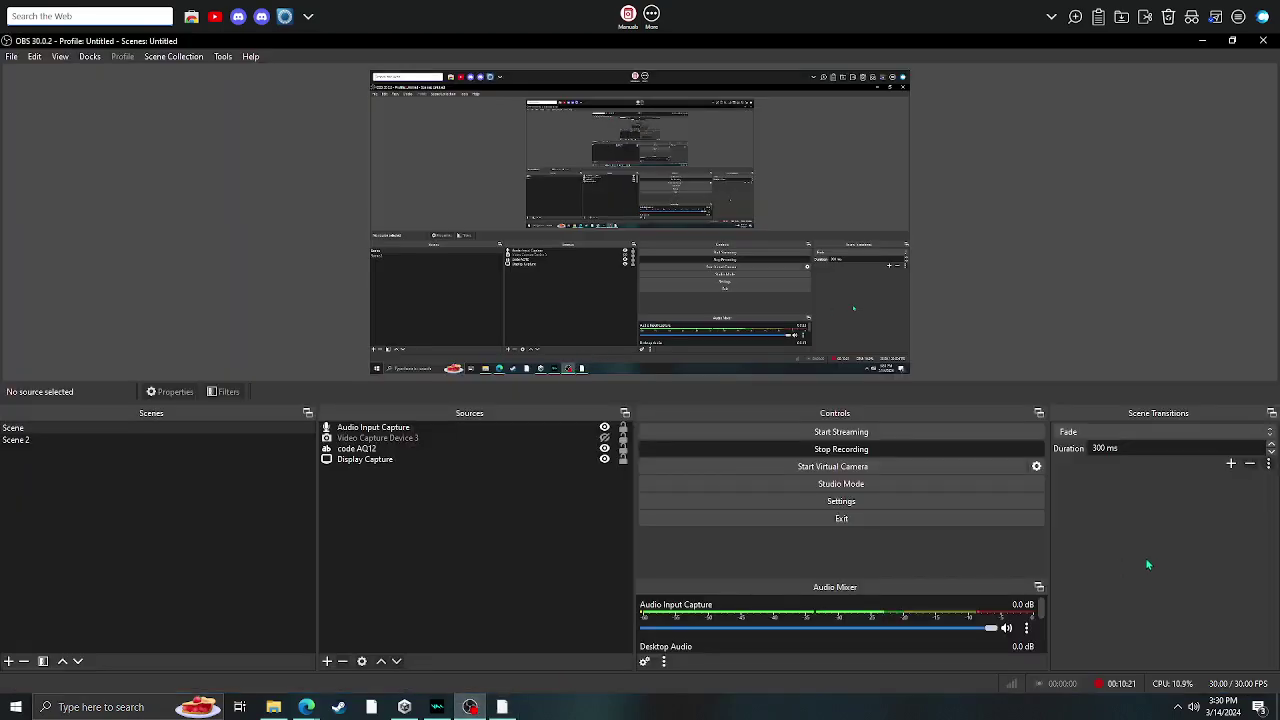